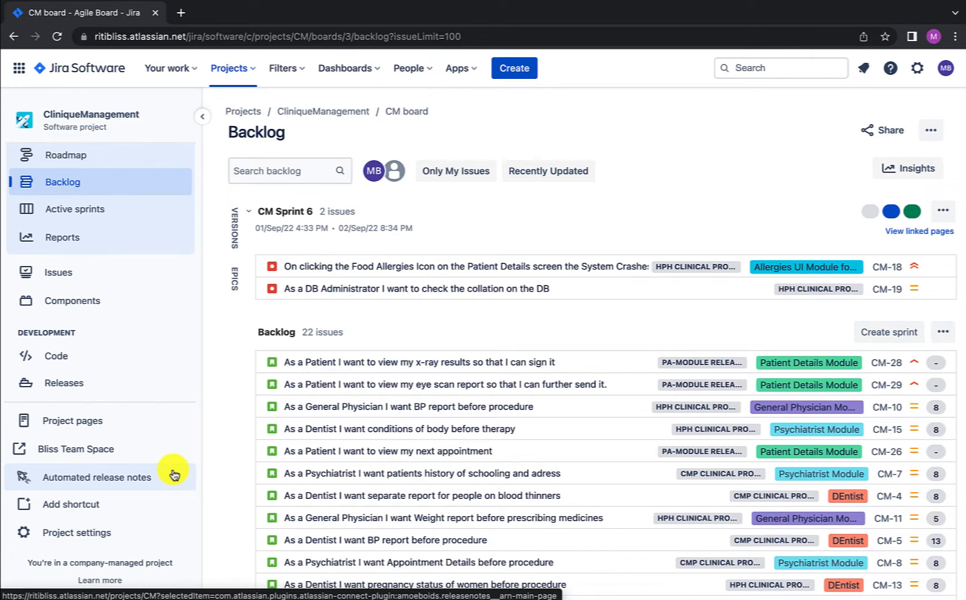
# Switch to the Data Migration and Analytics Project.
pyautogui.click(239, 70)
pyautogui.click(281, 157)
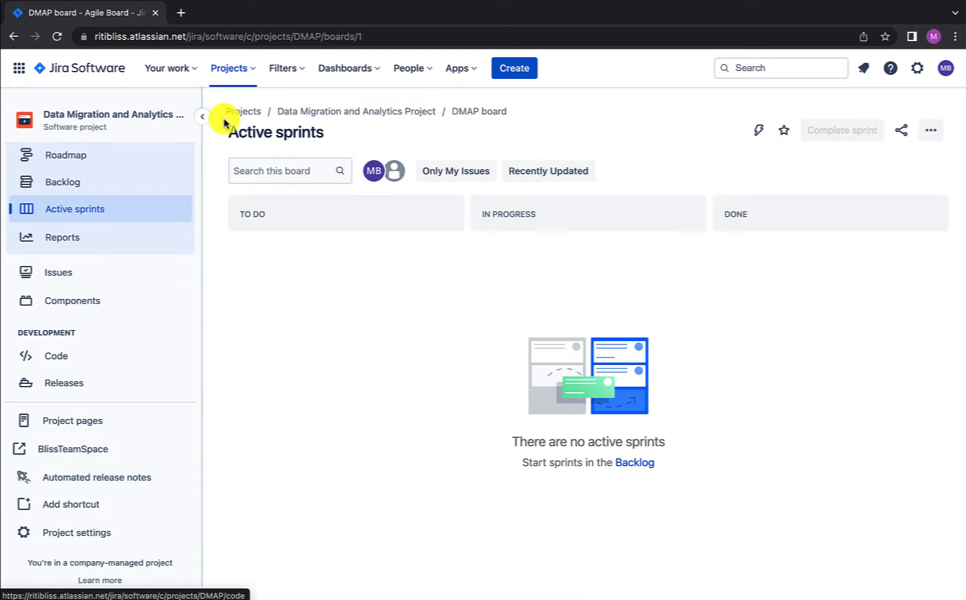
# Switch to the CliniqueManagement project and open its Automated release notes.
pyautogui.click(230, 69)
pyautogui.click(261, 162)
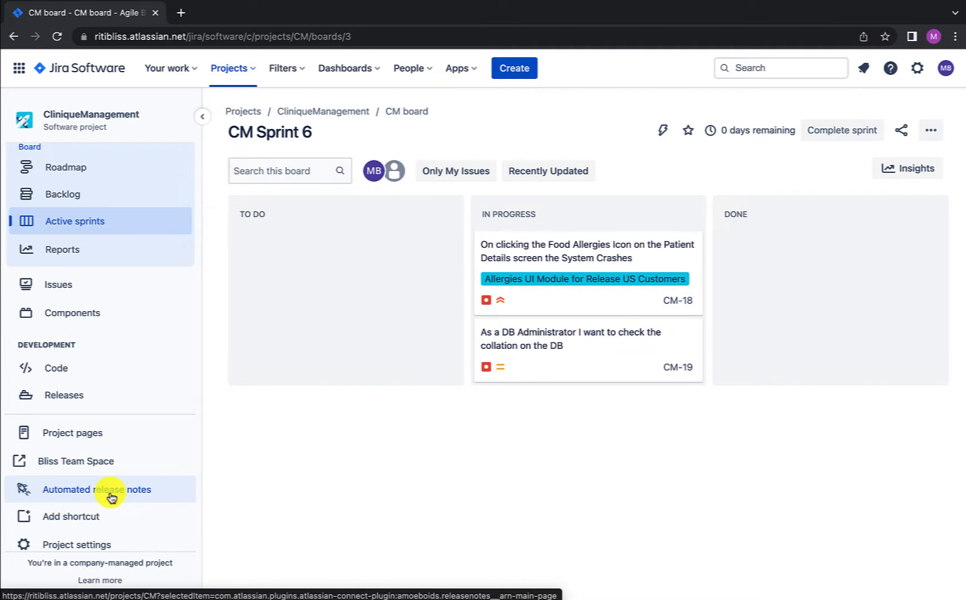
pyautogui.click(112, 496)
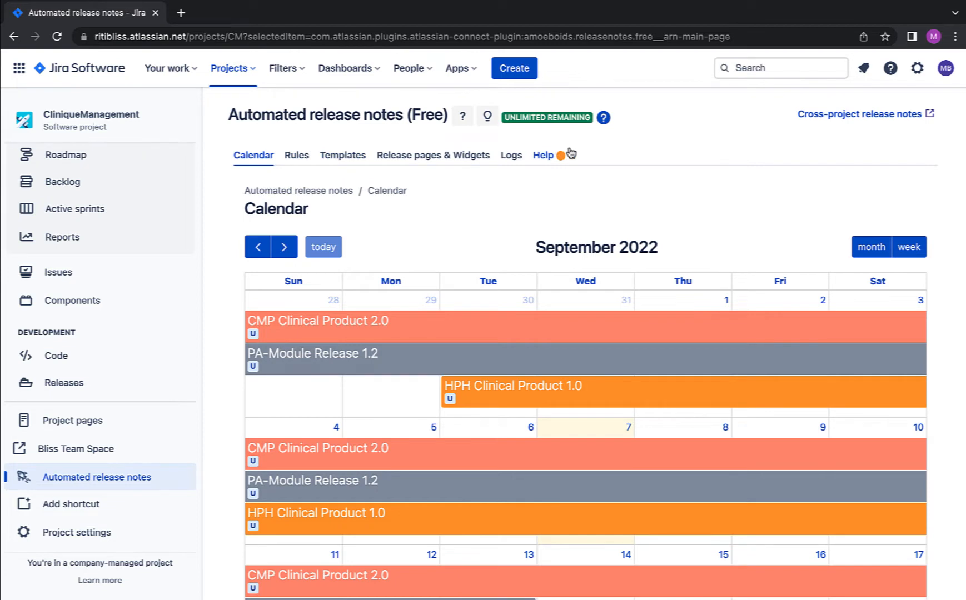
# Examine the planned version releases across September 2022 in the monthly release calendar.
pyautogui.scroll(-4, 621, 255)
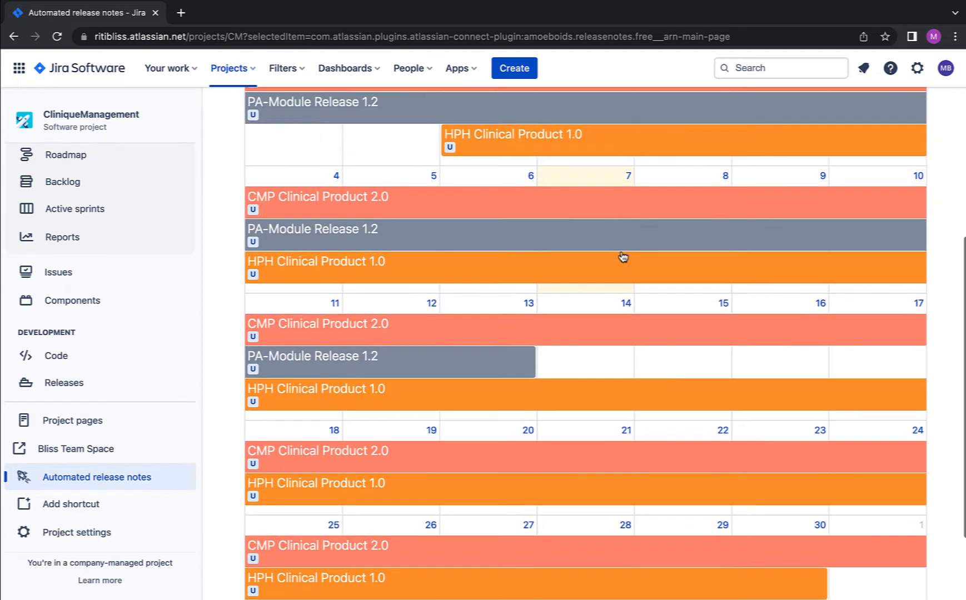
pyautogui.scroll(2, 622, 256)
pyautogui.scroll(2, 623, 256)
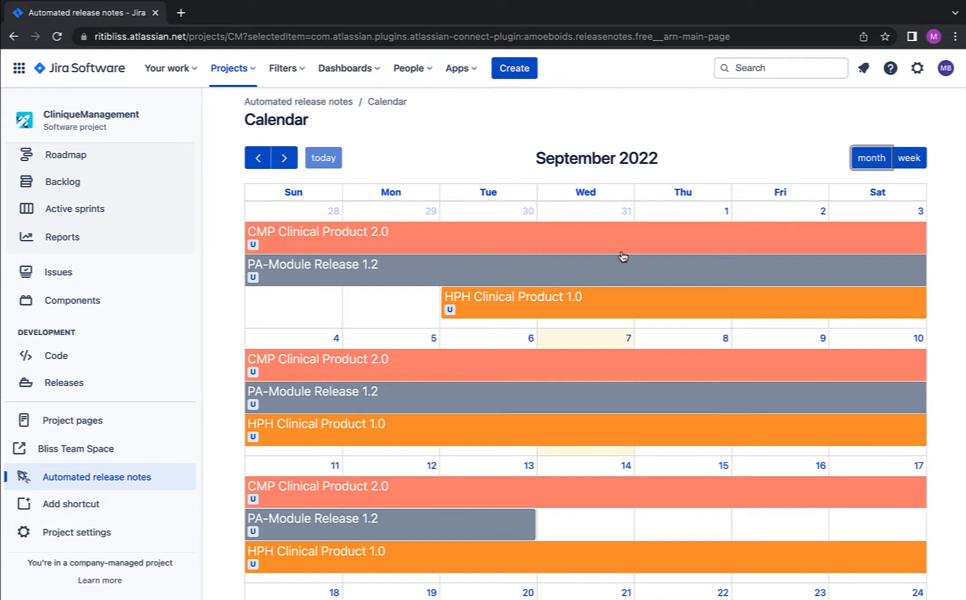
pyautogui.scroll(-2, 623, 256)
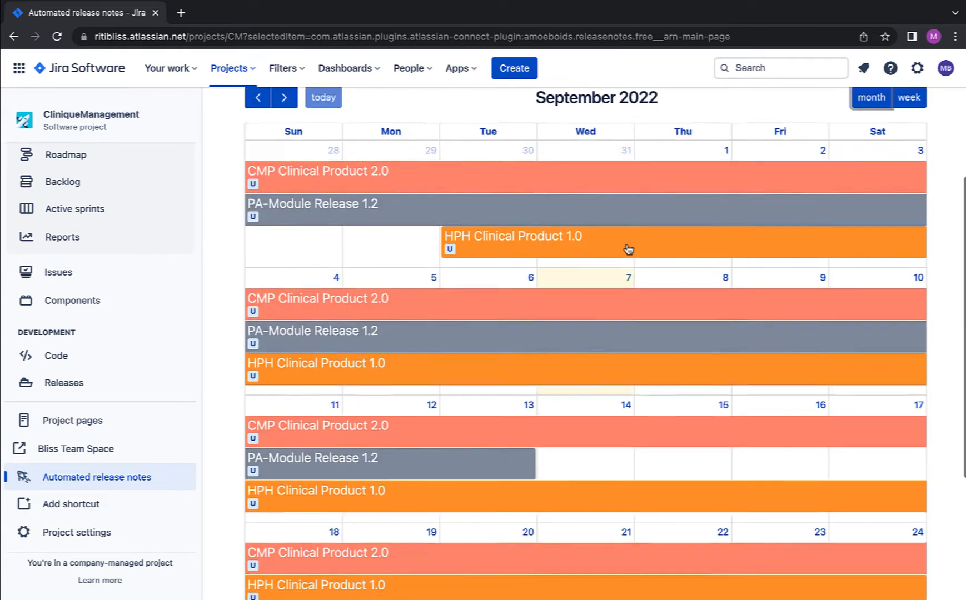
pyautogui.scroll(-1, 629, 249)
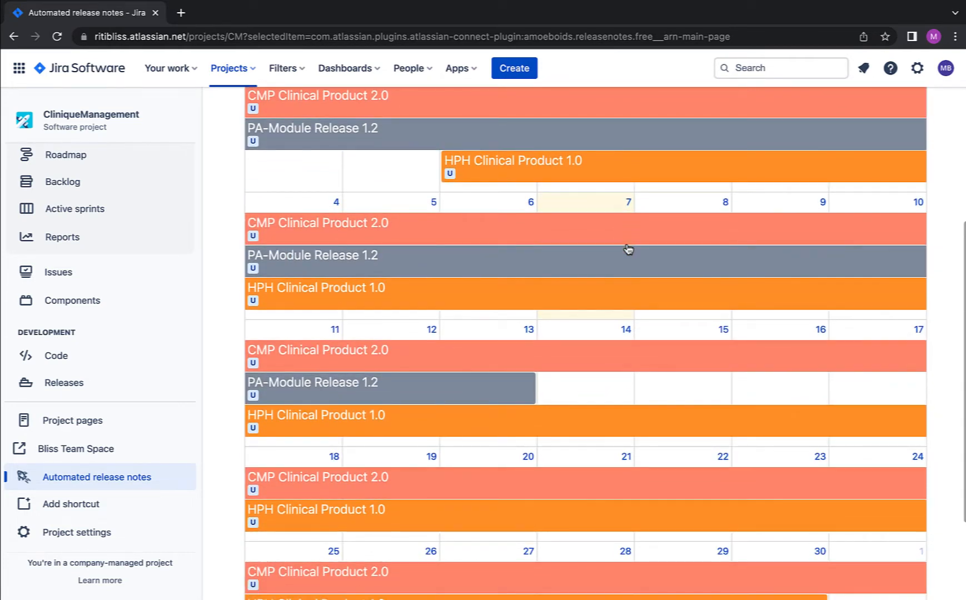
pyautogui.scroll(-1, 628, 249)
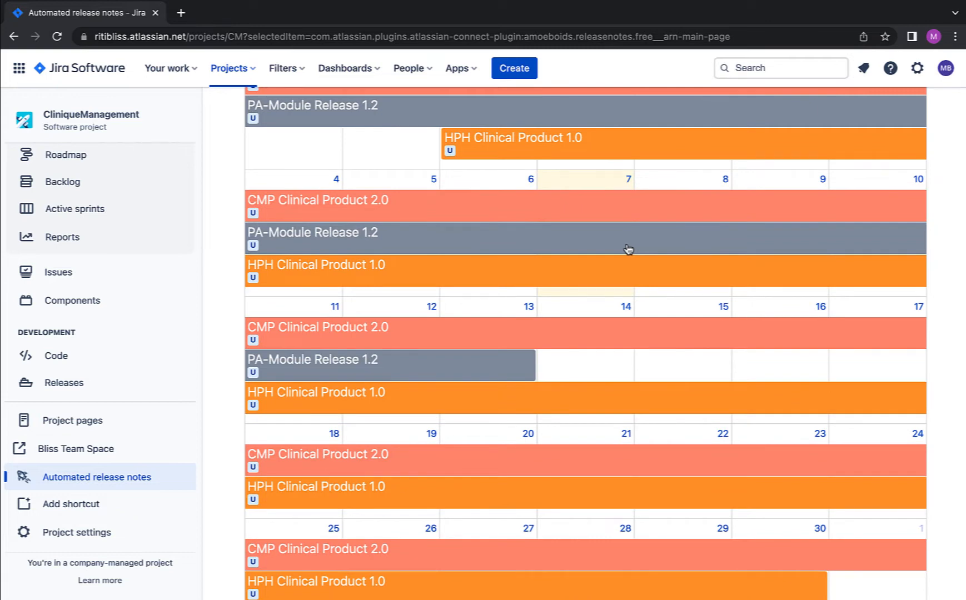
pyautogui.scroll(3, 628, 250)
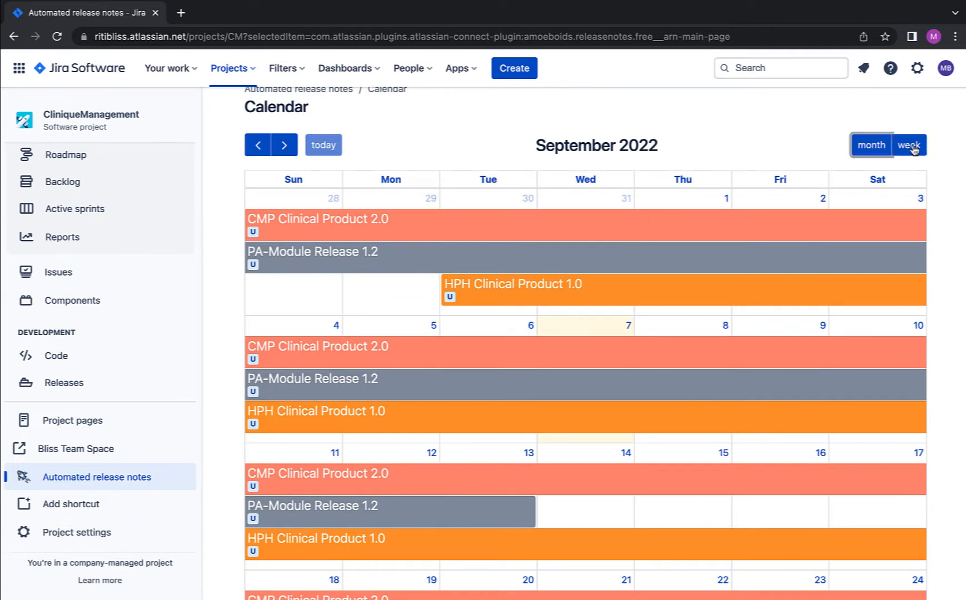
# View the release calendar by week, return it to the month view and look over the scheduled releases.
pyautogui.click(911, 148)
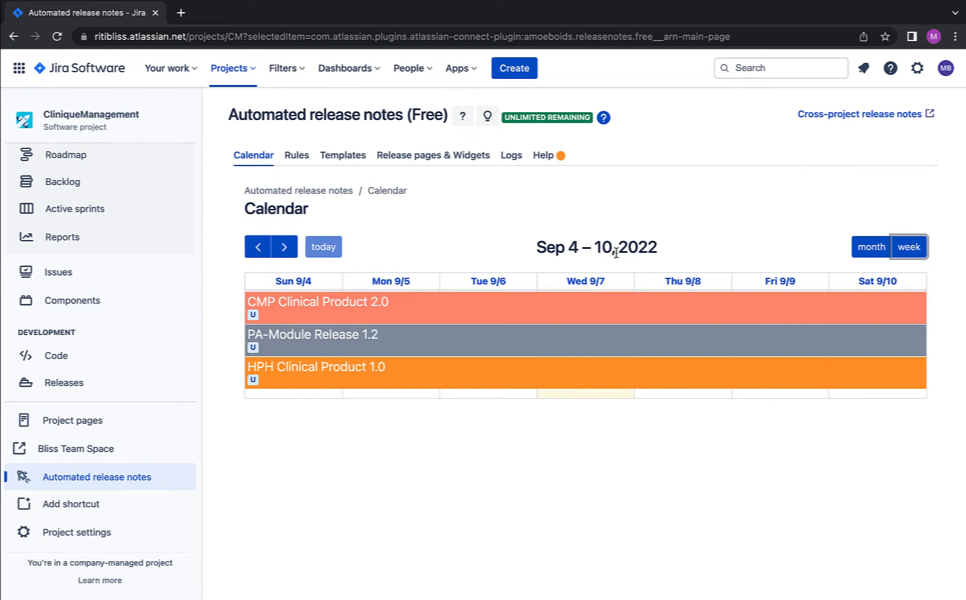
pyautogui.click(871, 246)
pyautogui.scroll(-2, 781, 328)
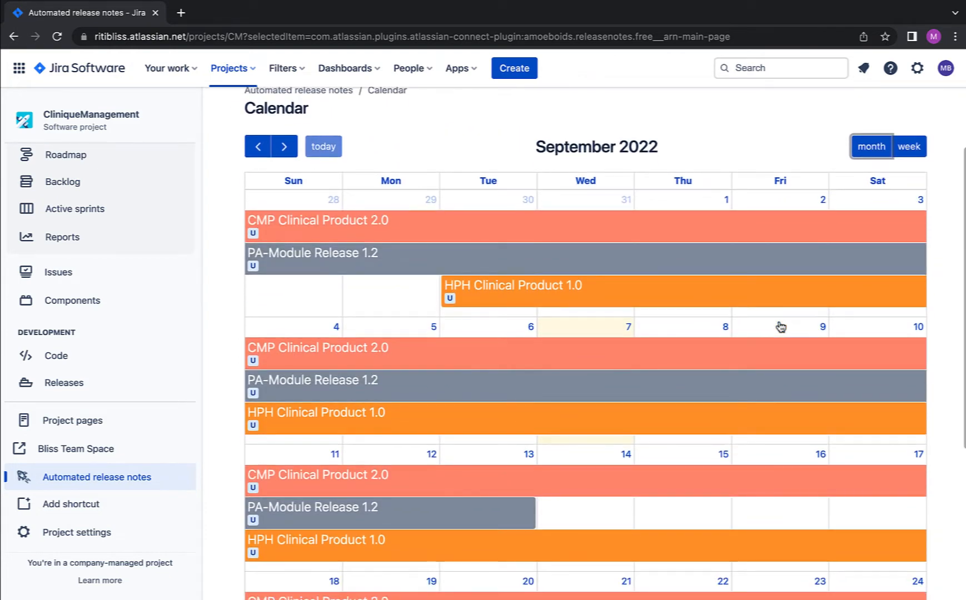
pyautogui.scroll(-1, 709, 317)
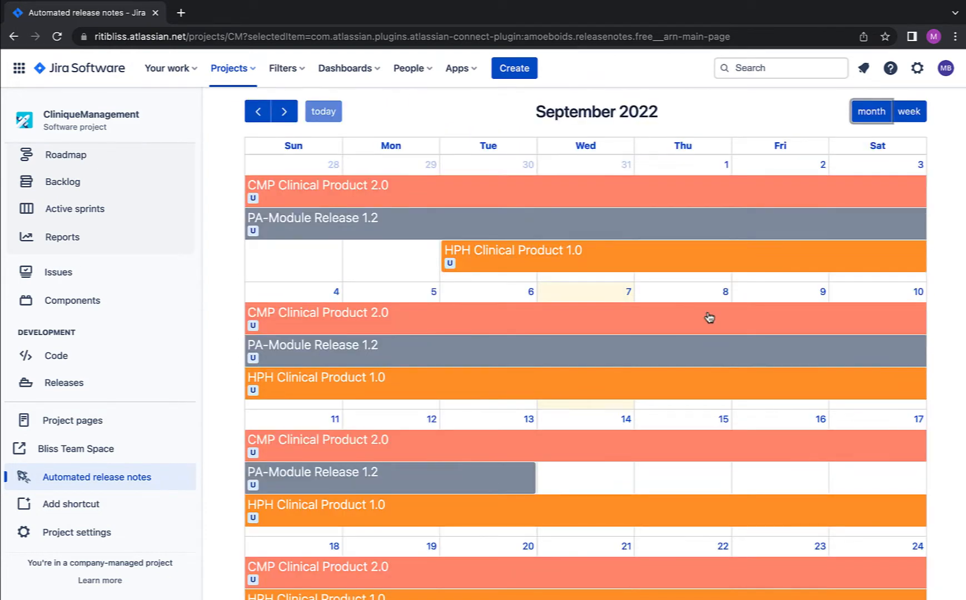
pyautogui.scroll(2, 709, 317)
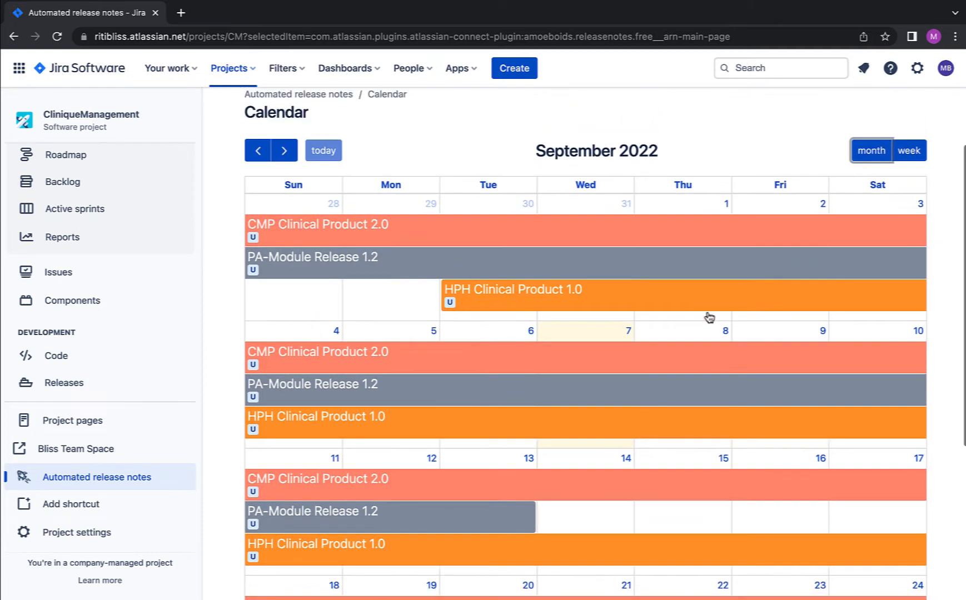
pyautogui.scroll(2, 709, 317)
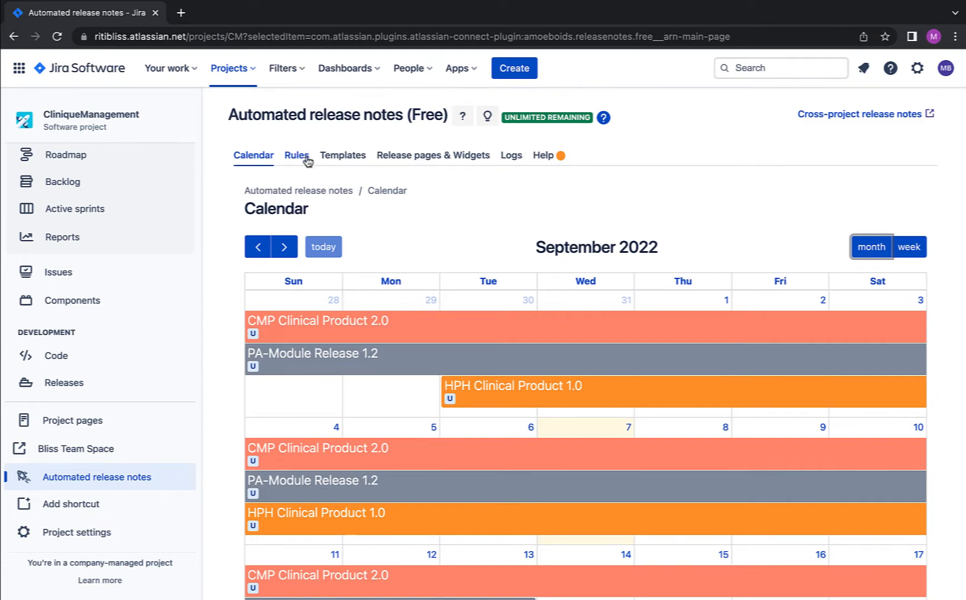
# Look over the list of release note templates and the list of release note rules.
pyautogui.click(353, 161)
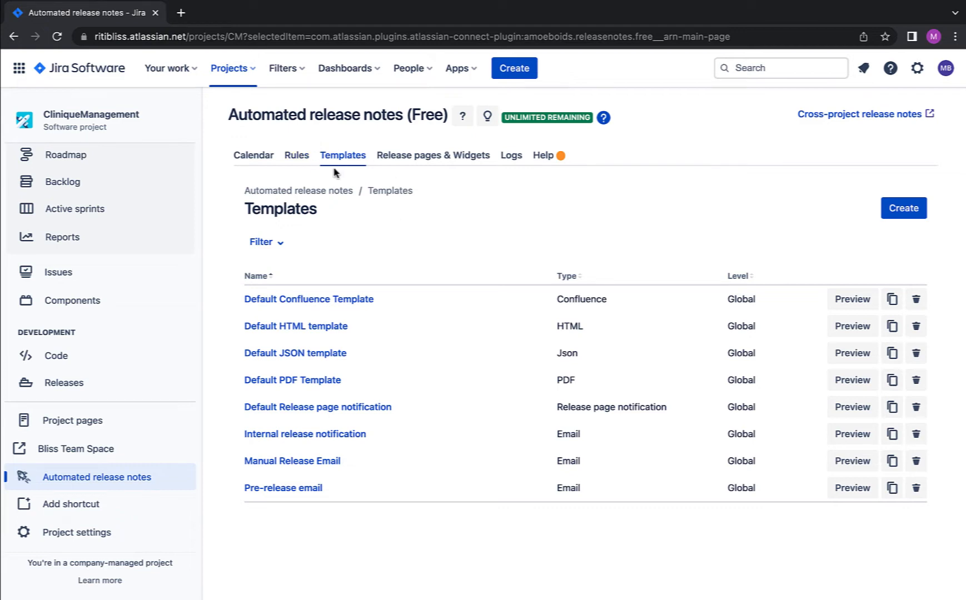
pyautogui.click(302, 159)
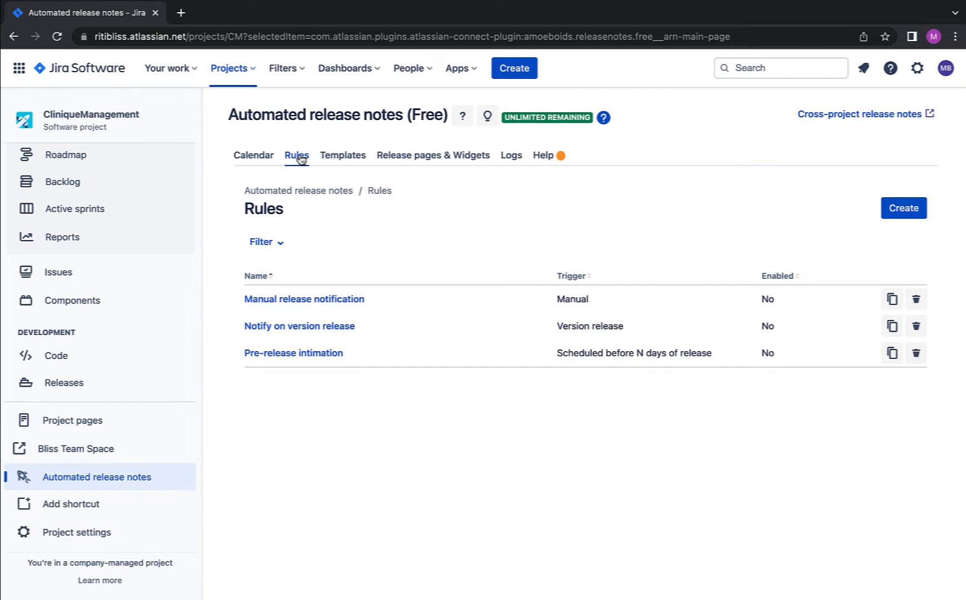
# Open the Manual Release Email template from the list of templates.
pyautogui.click(344, 156)
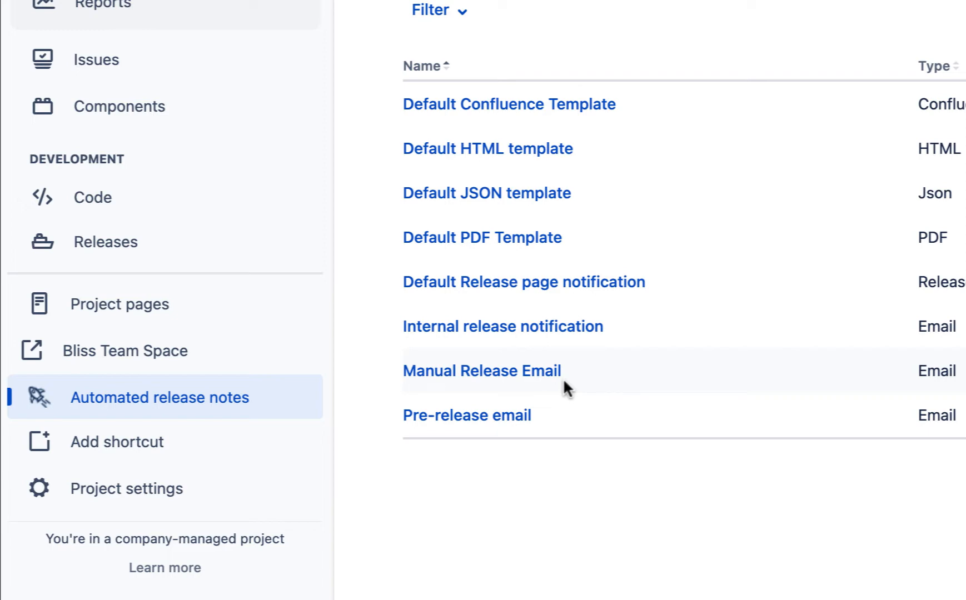
pyautogui.scroll(-1, 563, 378)
pyautogui.scroll(-1, 553, 387)
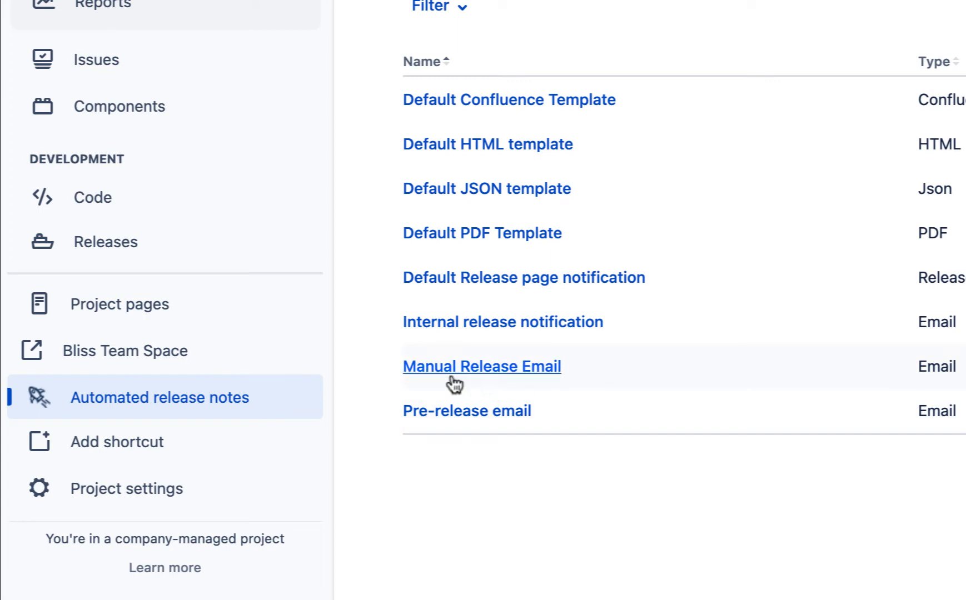
pyautogui.scroll(1, 483, 374)
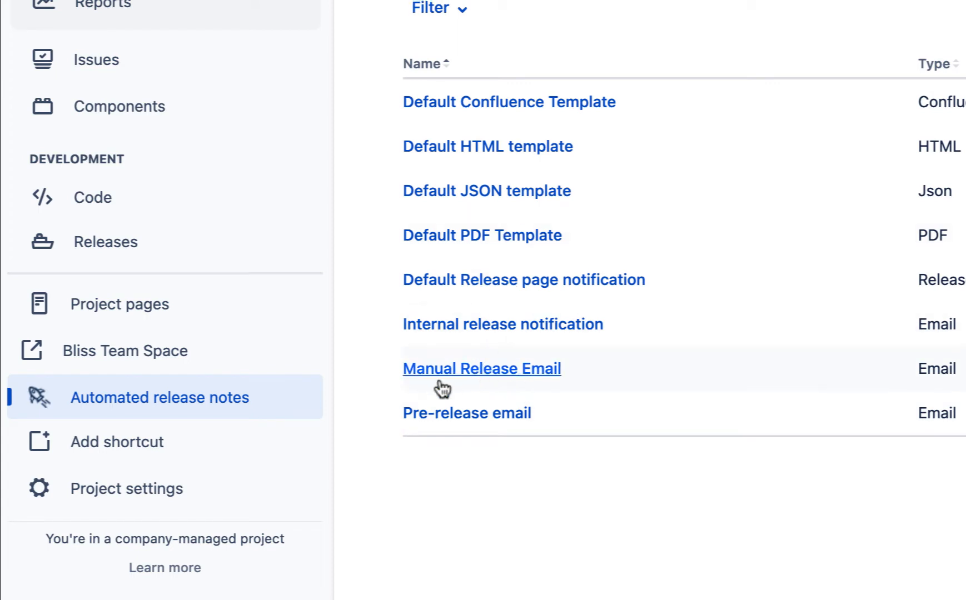
pyautogui.scroll(1, 428, 383)
pyautogui.scroll(-1, 470, 384)
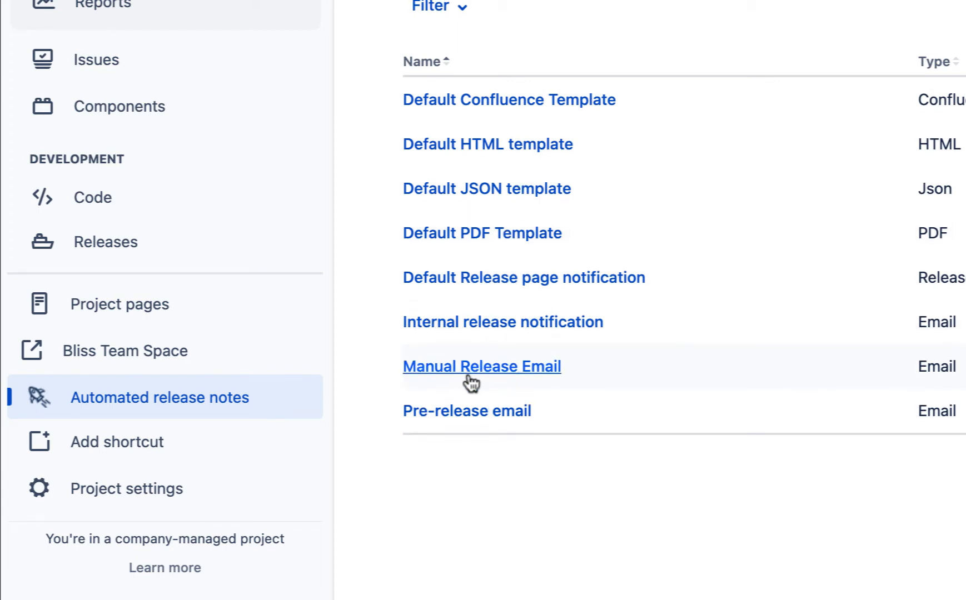
pyautogui.click(471, 382)
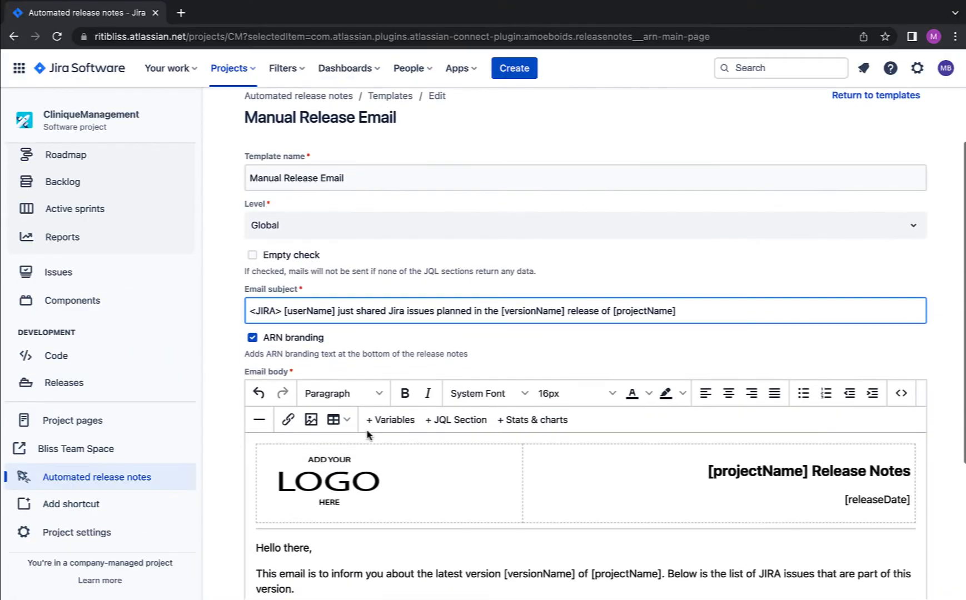
# Read through the Manual Release Email template, from its name and level settings to the end of the email body.
pyautogui.scroll(-3, 367, 435)
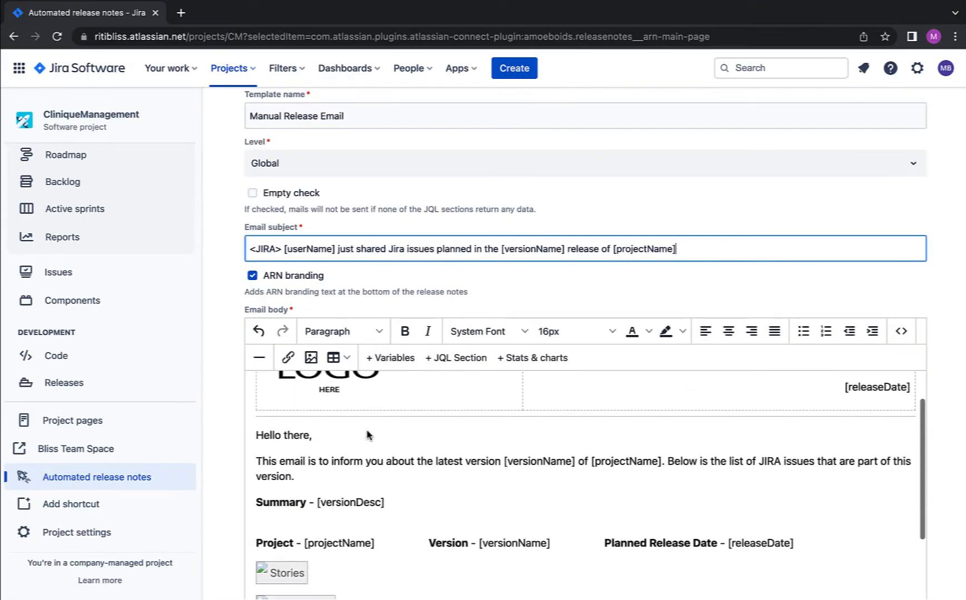
pyautogui.scroll(-5, 367, 434)
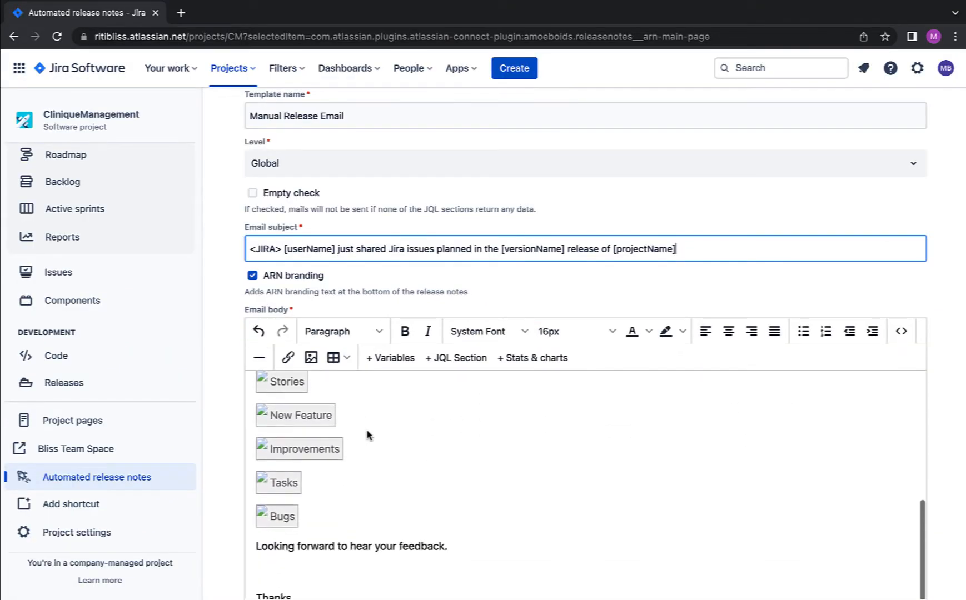
pyautogui.scroll(-2, 366, 435)
pyautogui.scroll(6, 367, 434)
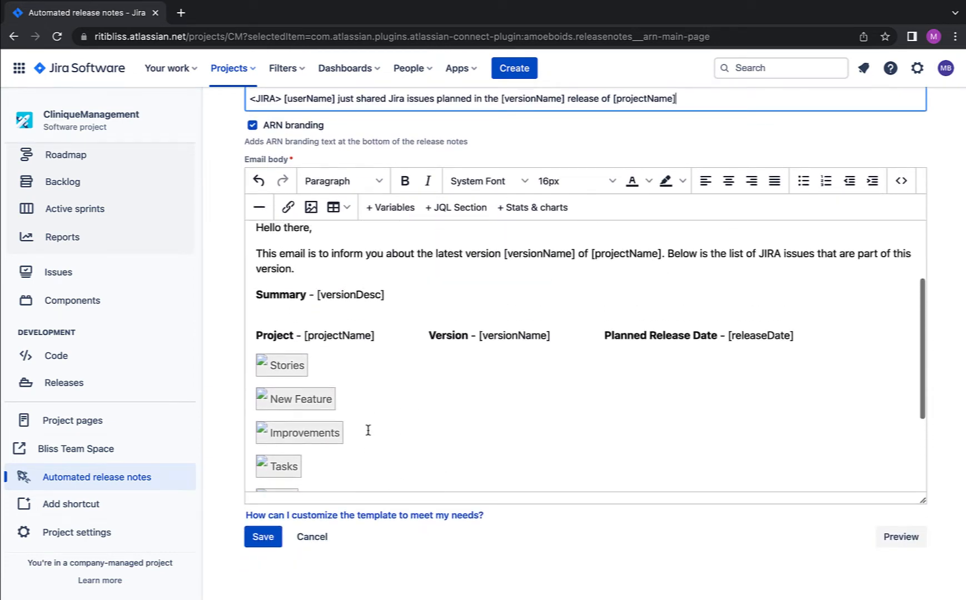
pyautogui.scroll(4, 368, 430)
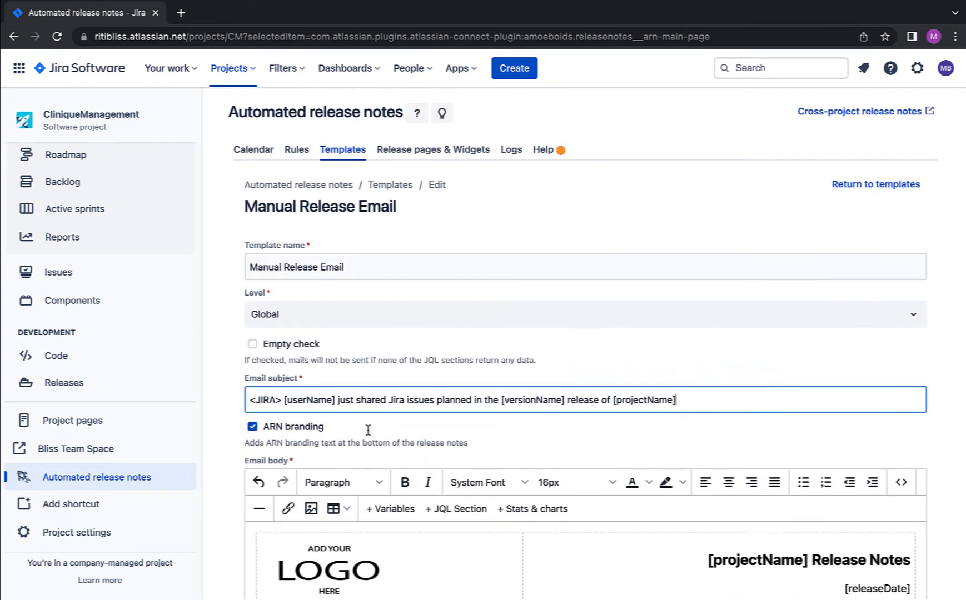
pyautogui.scroll(-2, 368, 411)
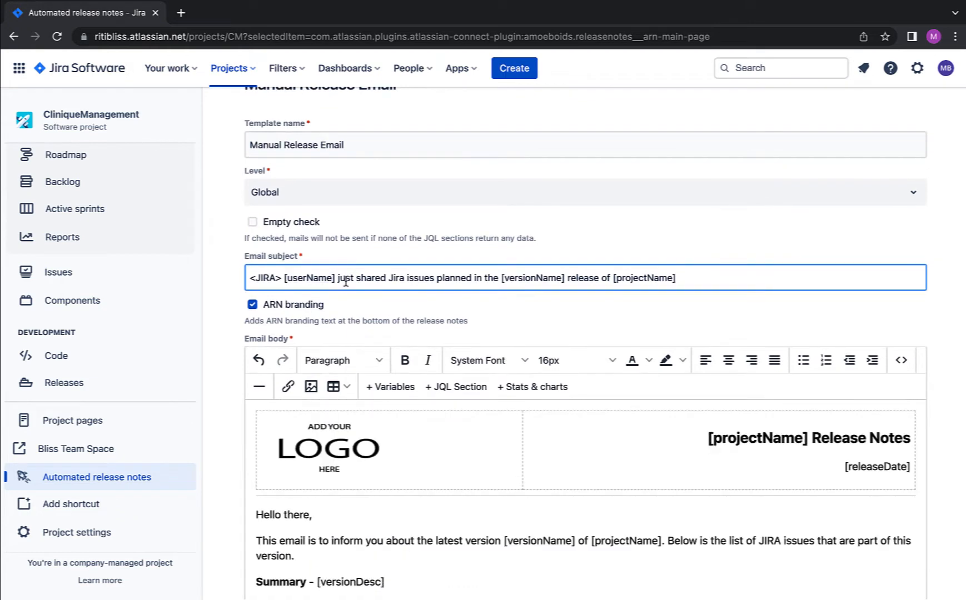
# Examine the variables in the template's email subject and skim the email body down to the sign-off.
pyautogui.click(337, 278)
pyautogui.moveTo(701, 280); pyautogui.dragTo(538, 272)
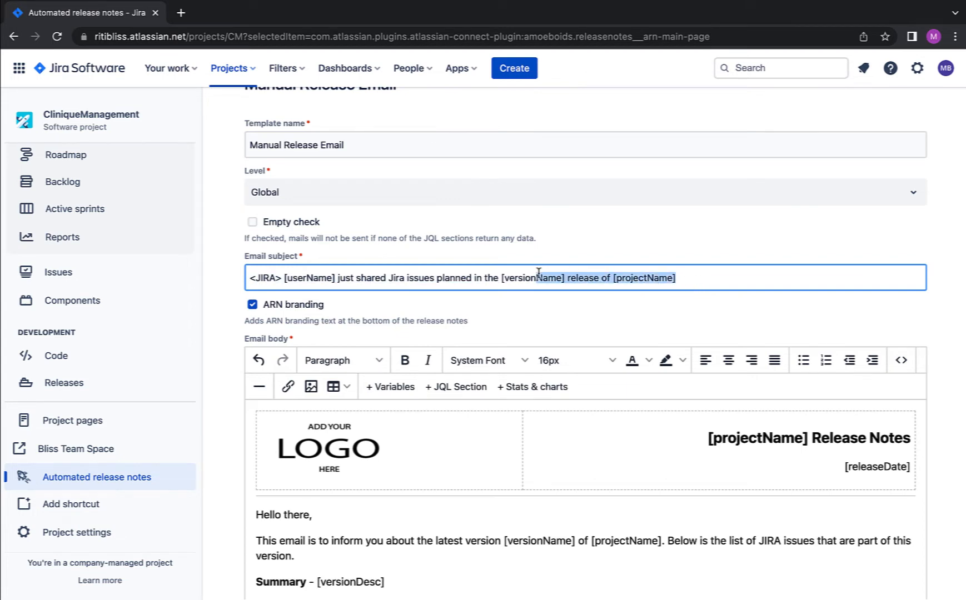
pyautogui.scroll(-10, 563, 382)
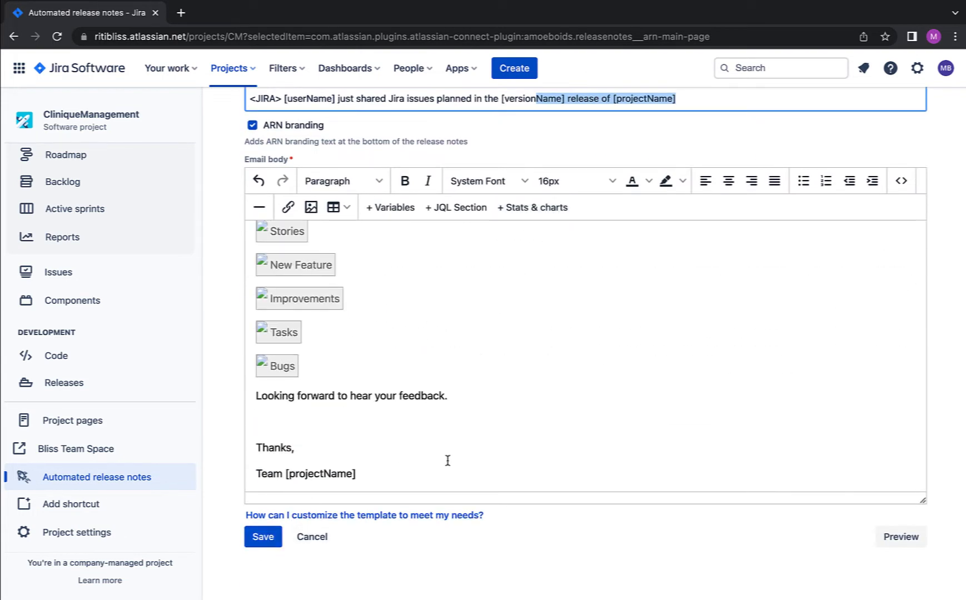
pyautogui.scroll(10, 447, 460)
pyautogui.scroll(2, 476, 172)
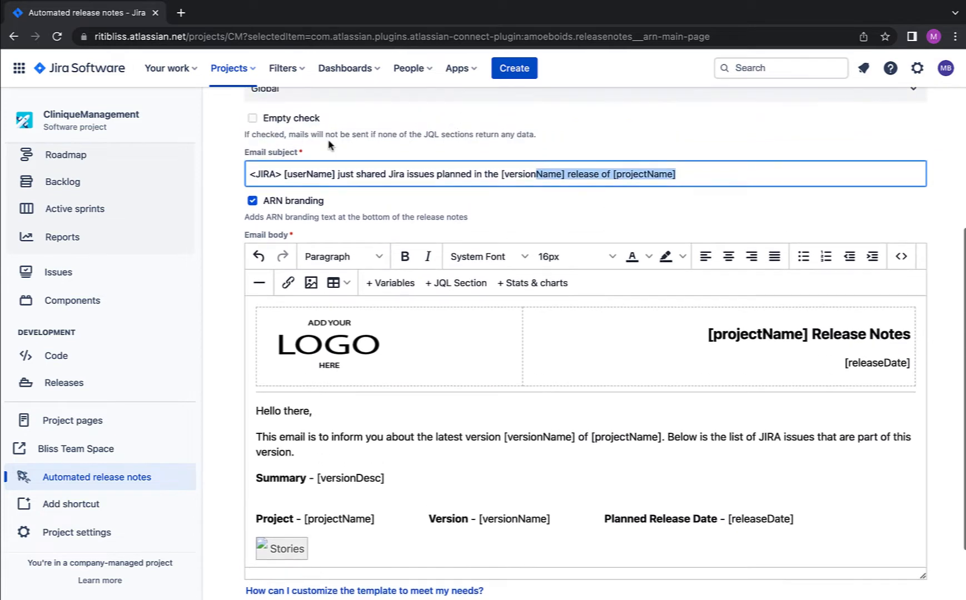
pyautogui.click(329, 229)
pyautogui.scroll(1, 382, 405)
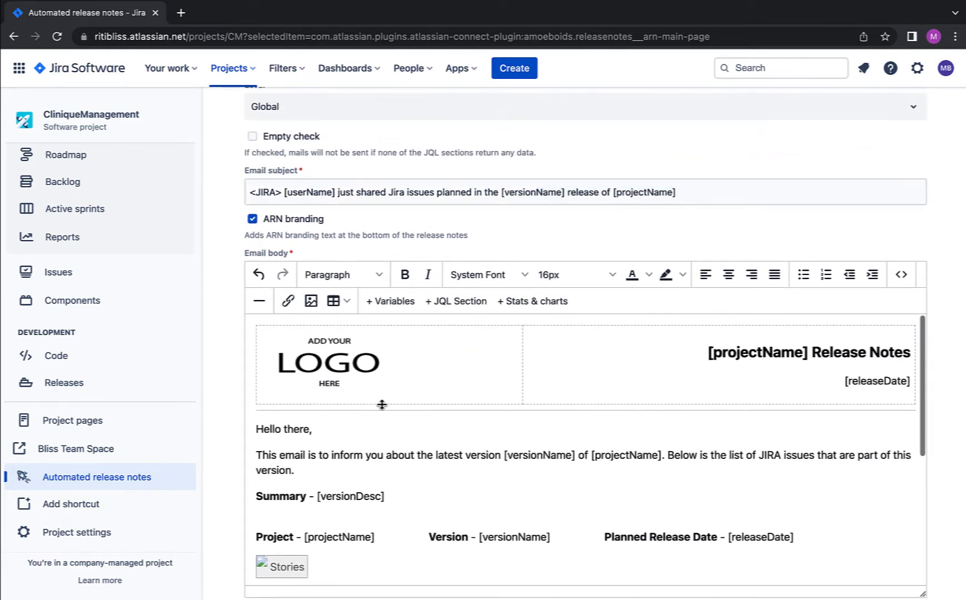
# Examine the email body's logo placeholder, introductory sentence and issue sections from Stories to Bugs.
pyautogui.click(364, 369)
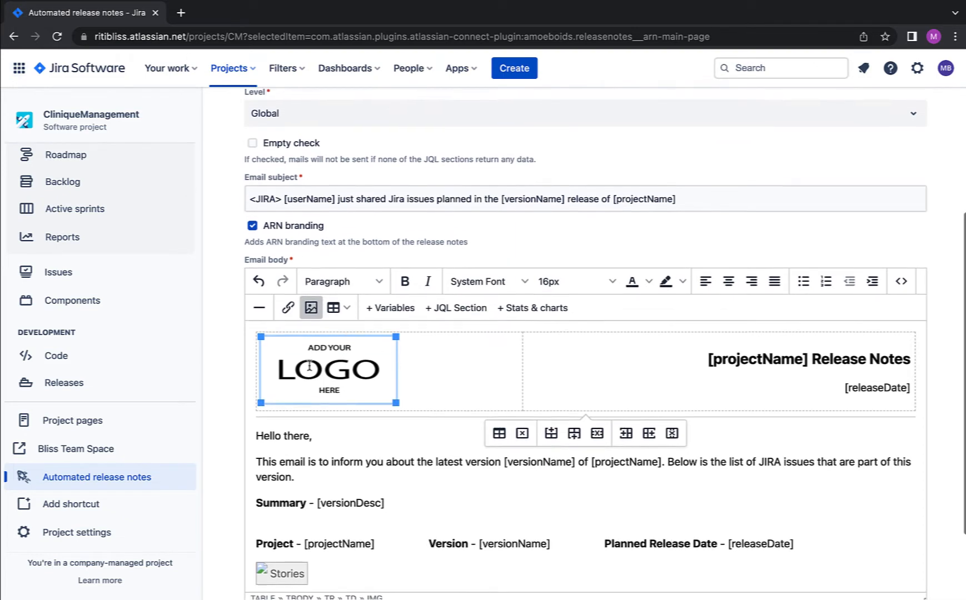
pyautogui.scroll(1, 310, 366)
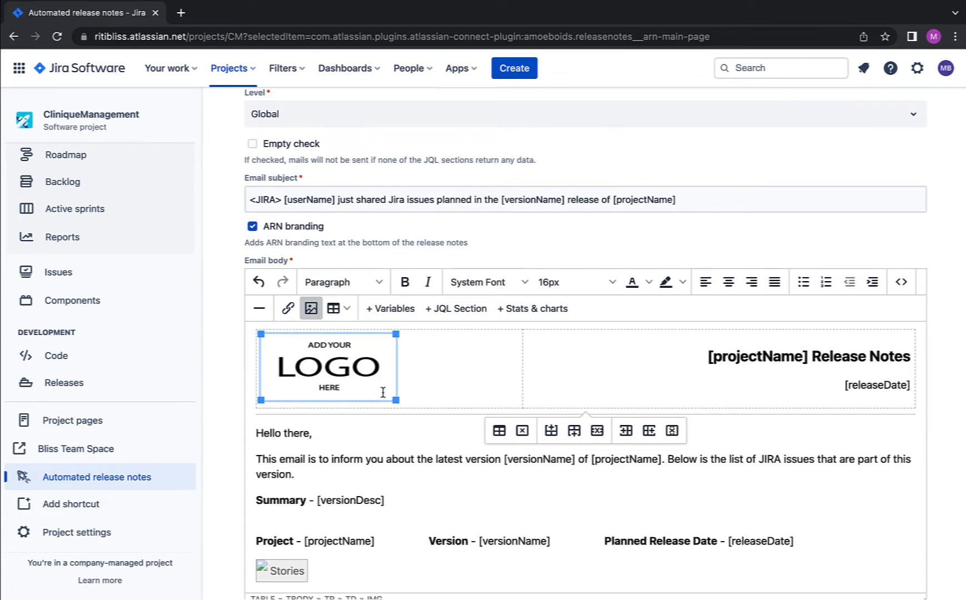
pyautogui.scroll(-2, 471, 417)
pyautogui.moveTo(262, 369); pyautogui.dragTo(461, 378)
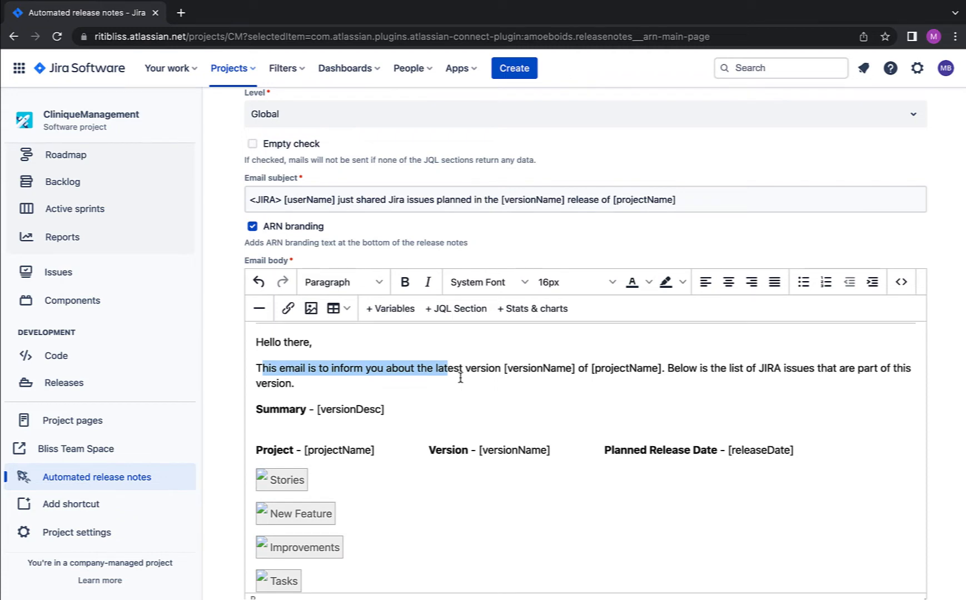
pyautogui.click(480, 383)
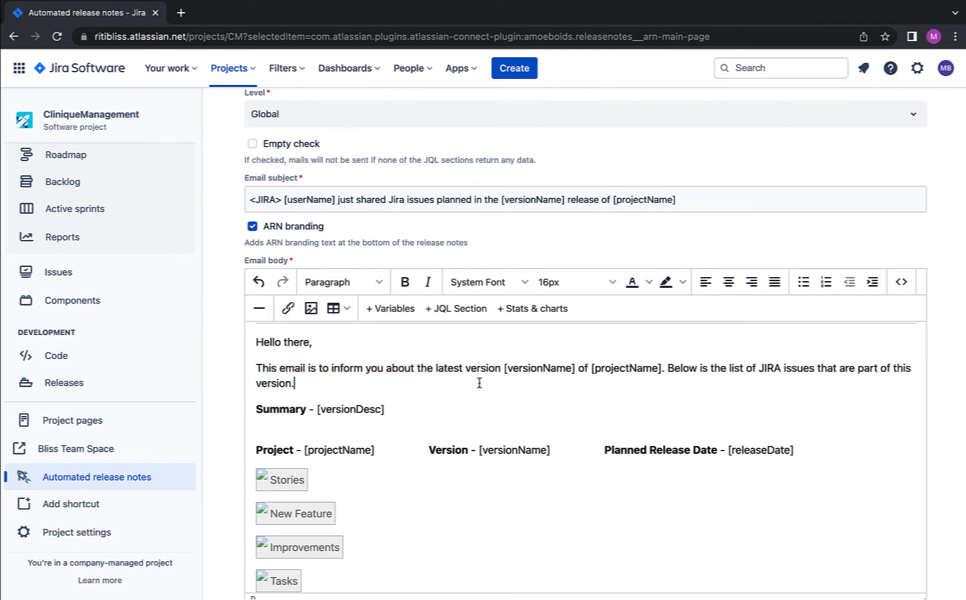
pyautogui.scroll(-3, 479, 383)
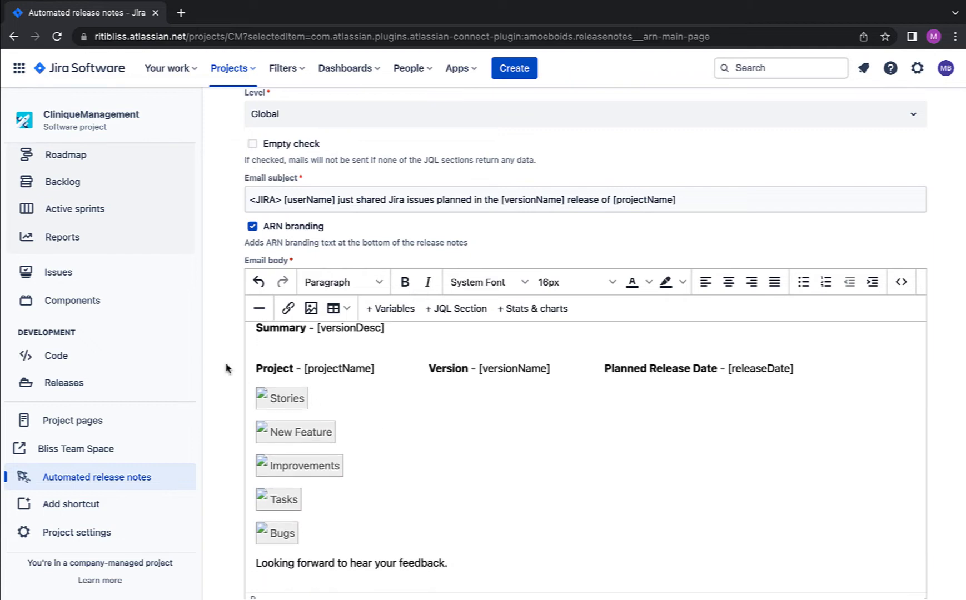
# Open the Stories JQL section of the email body for editing and review its title, JQL query and empty-result message.
pyautogui.scroll(1, 351, 395)
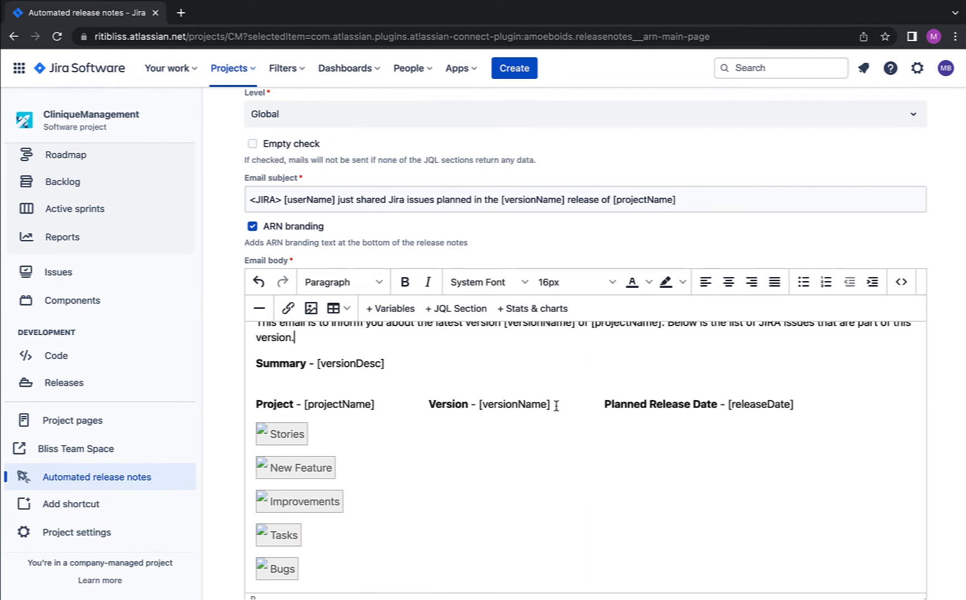
pyautogui.scroll(-3, 479, 435)
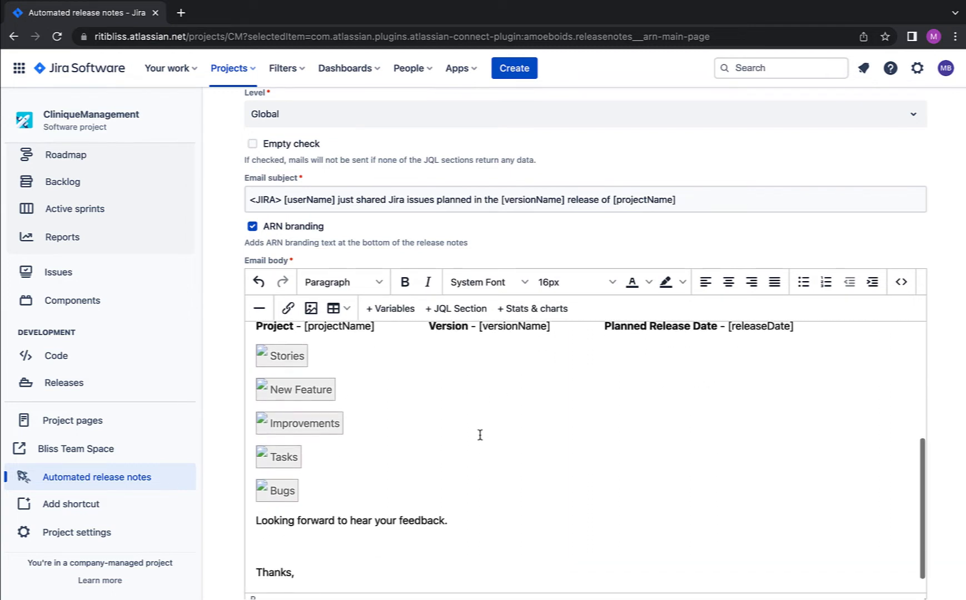
pyautogui.scroll(1, 357, 435)
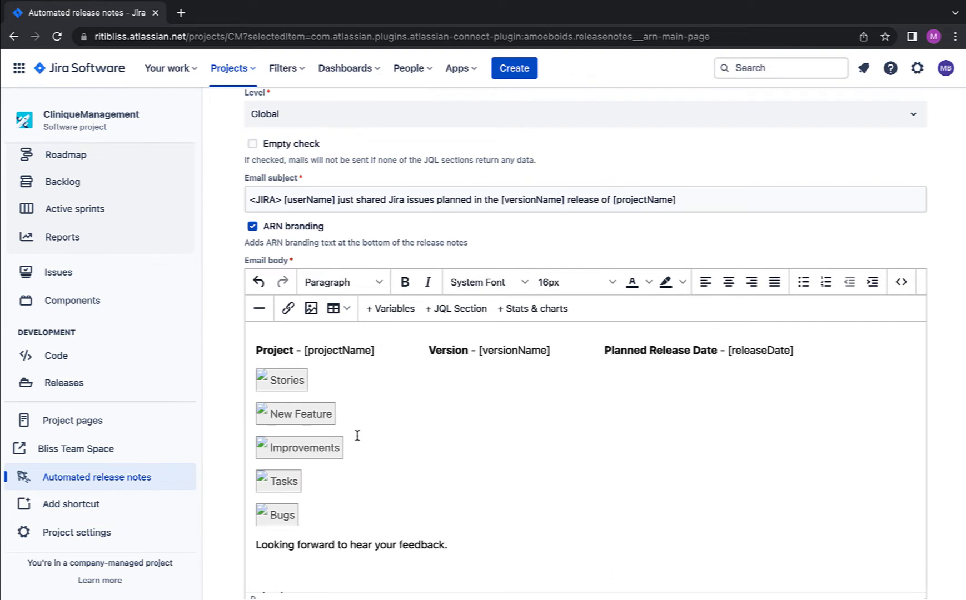
pyautogui.scroll(-1, 357, 436)
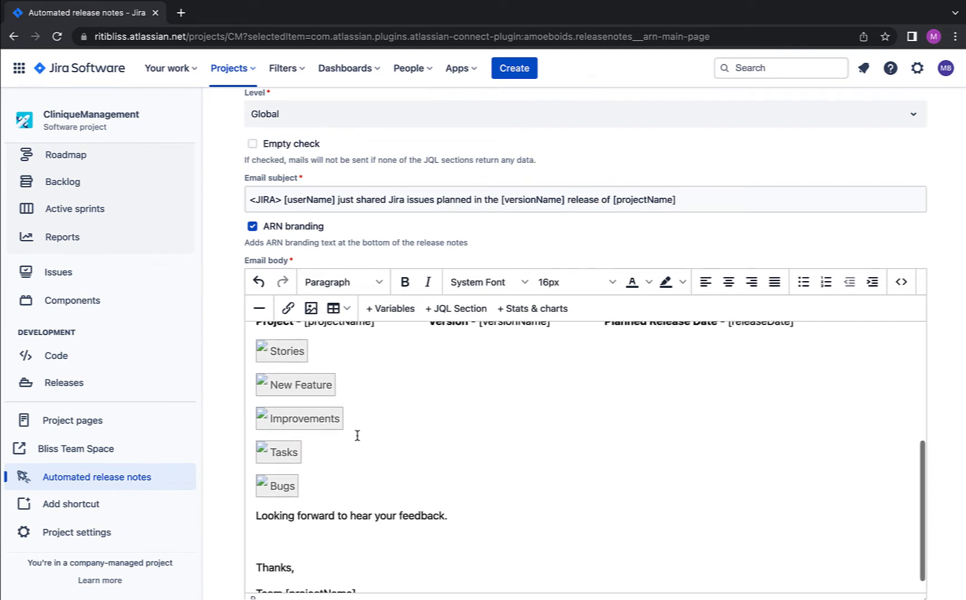
pyautogui.click(293, 352)
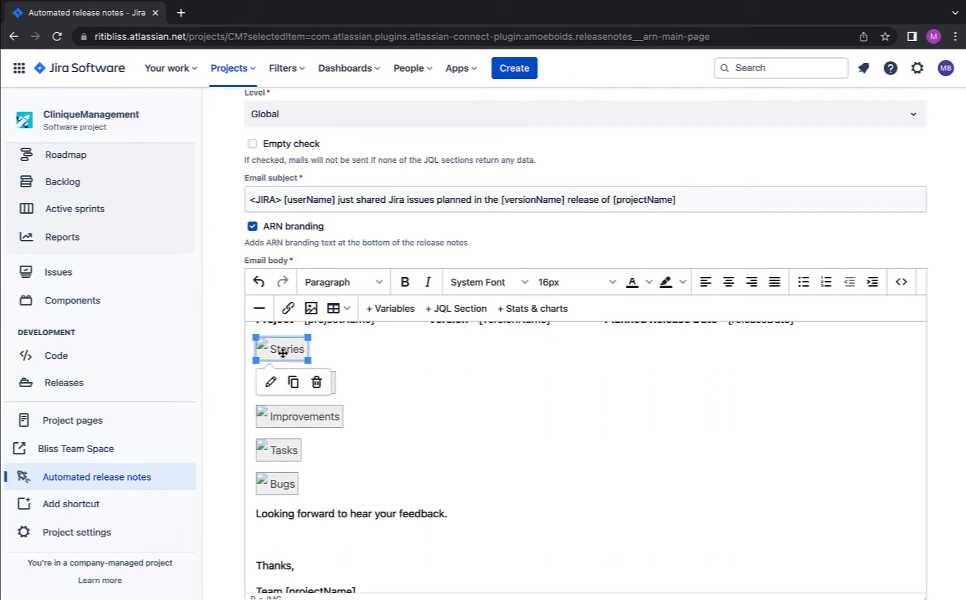
pyautogui.click(279, 389)
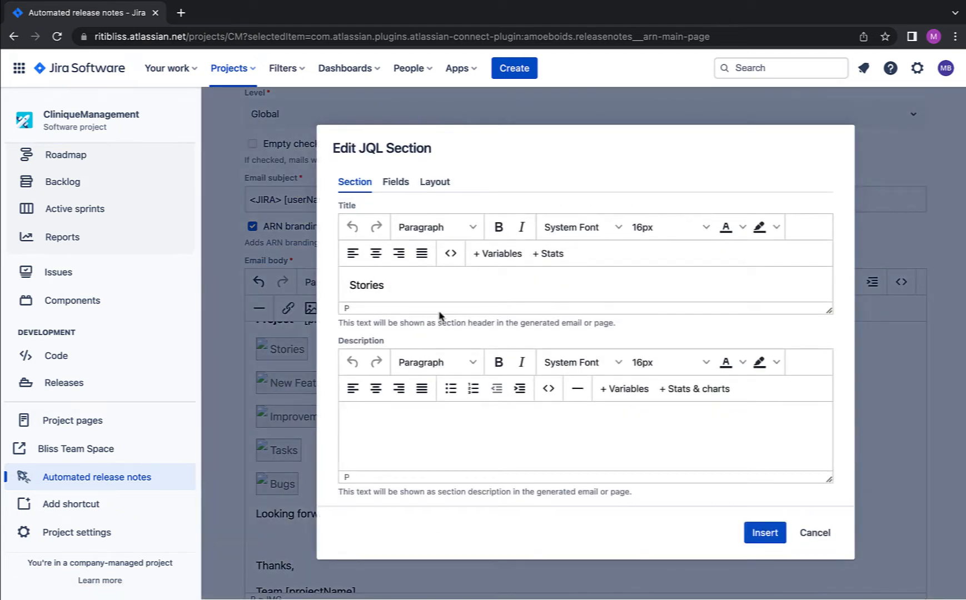
pyautogui.scroll(-5, 486, 407)
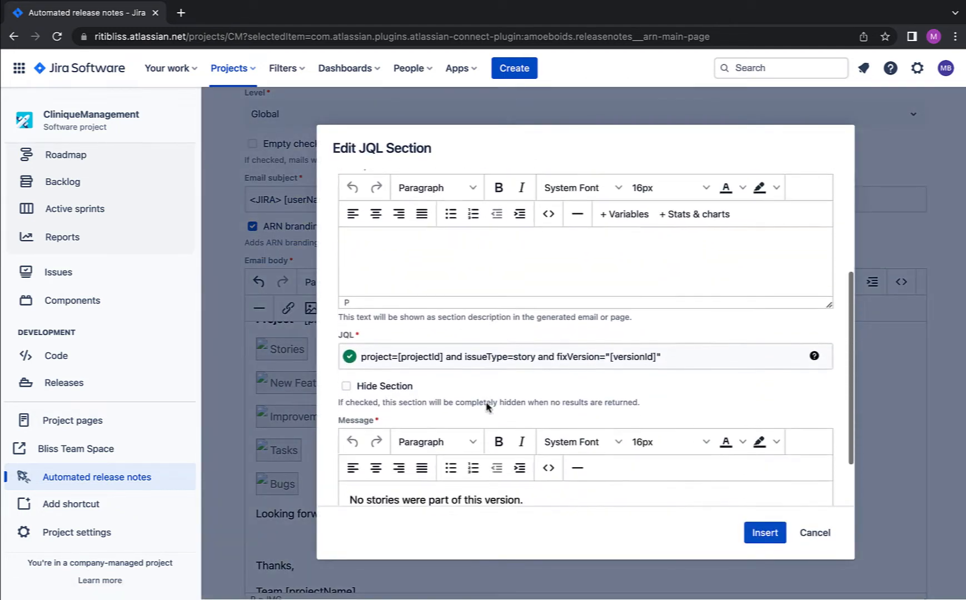
pyautogui.scroll(-1, 486, 407)
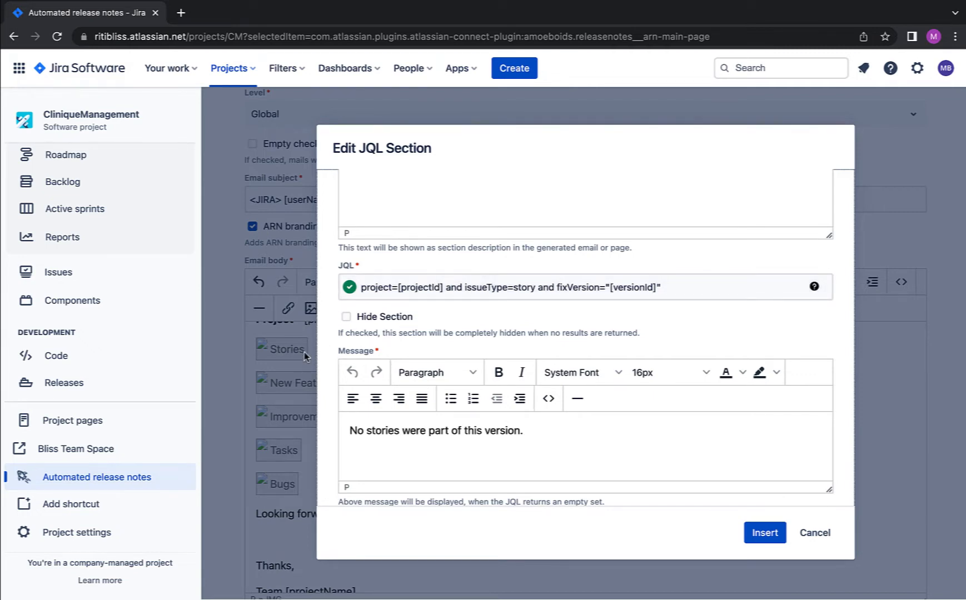
pyautogui.scroll(-1, 643, 464)
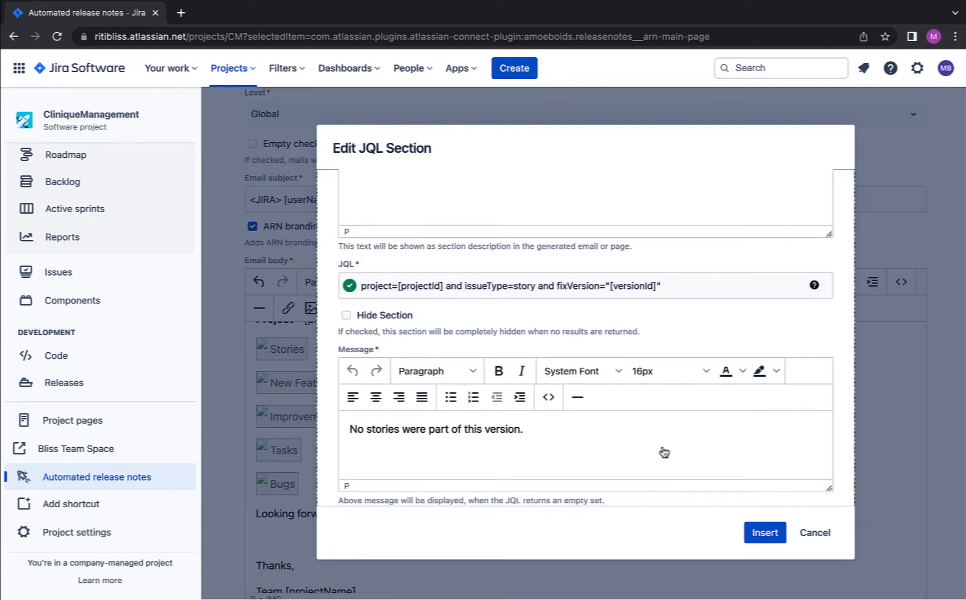
# Enable Hide Section for the Stories JQL section and insert the updated section into the email body.
pyautogui.click(346, 317)
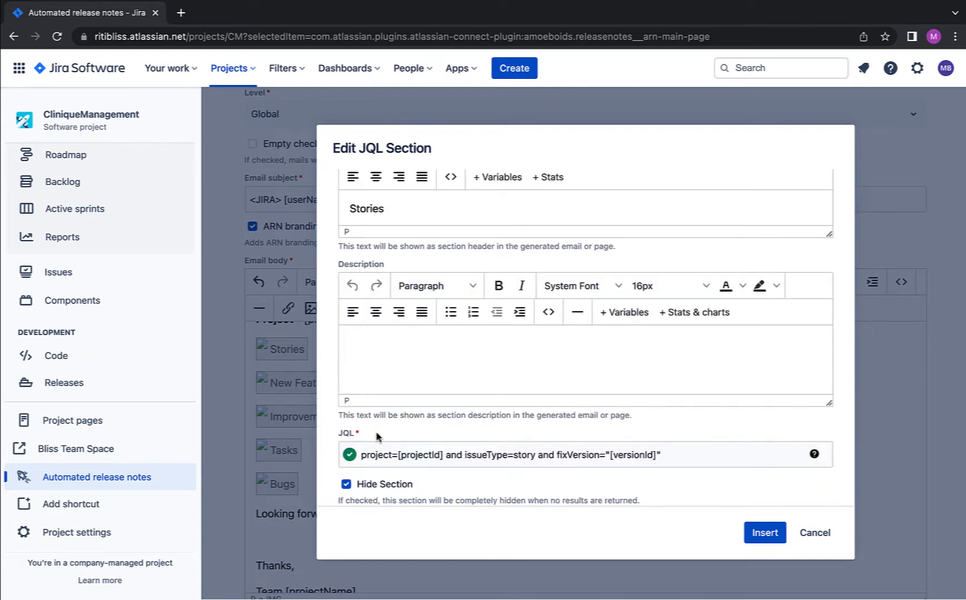
pyautogui.click(346, 485)
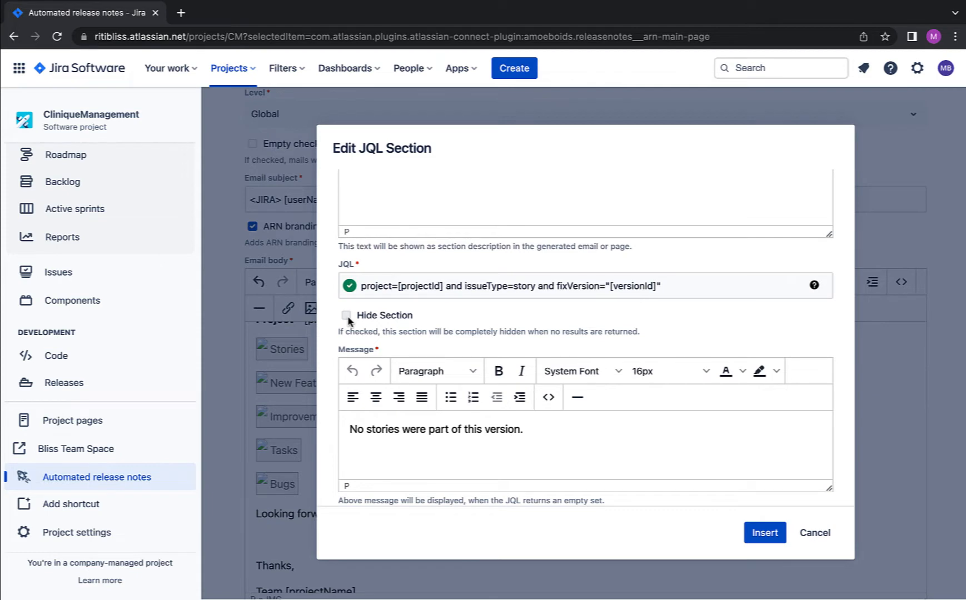
pyautogui.click(346, 315)
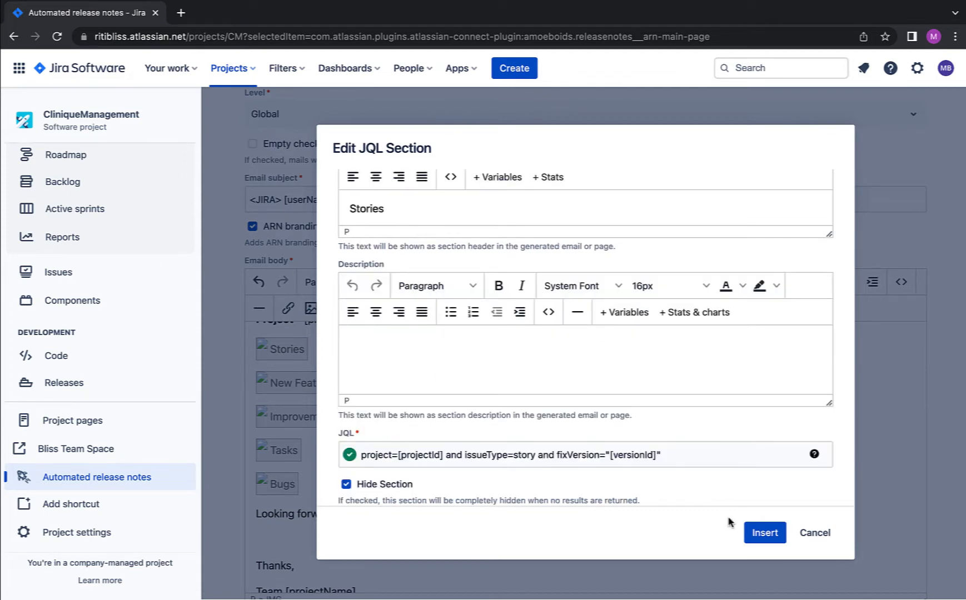
pyautogui.click(764, 534)
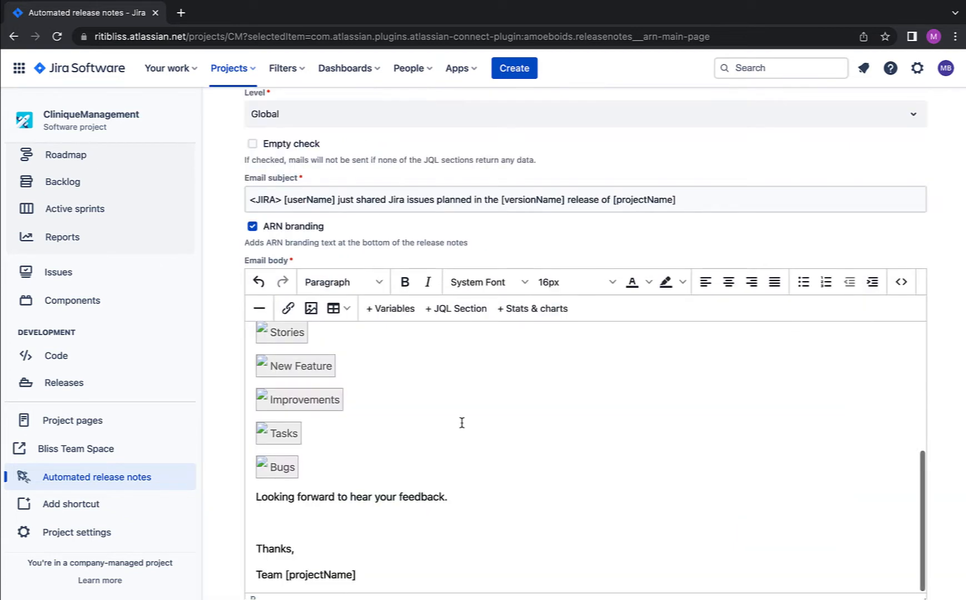
# Open the Bugs JQL section, examine the issueType=bug condition in its query, and close it without changes.
pyautogui.scroll(-2, 459, 422)
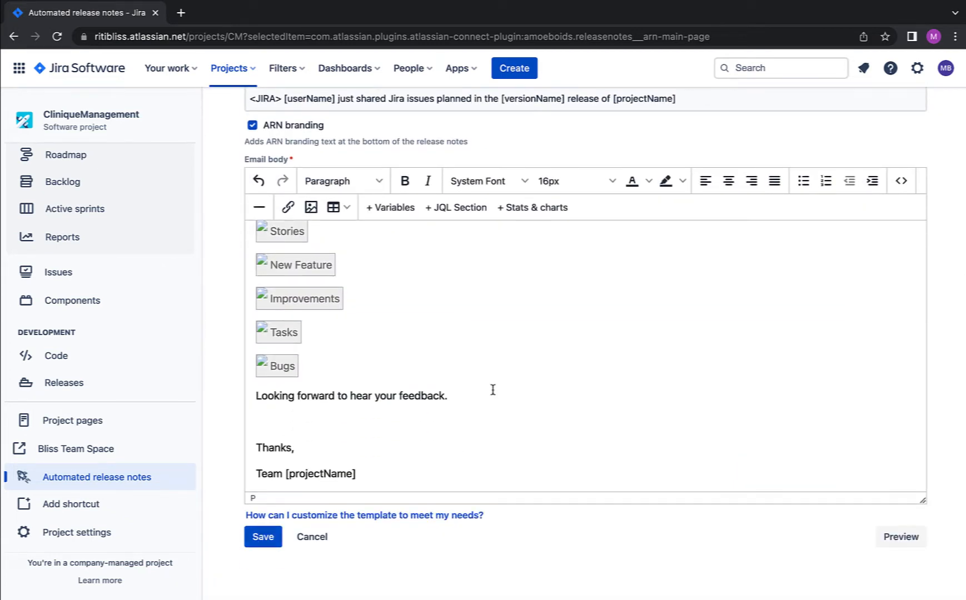
pyautogui.scroll(1, 492, 389)
pyautogui.scroll(1, 492, 390)
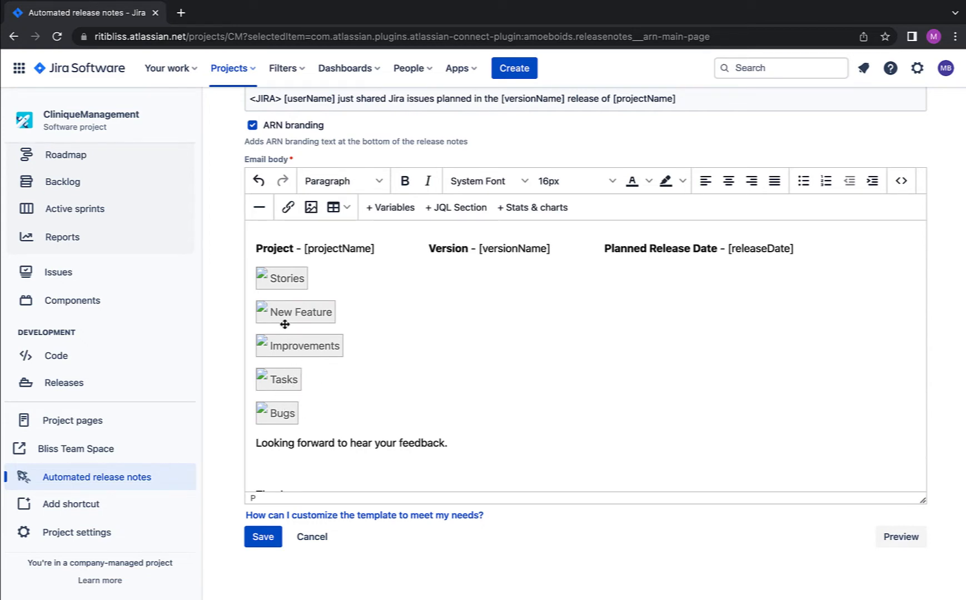
pyautogui.click(282, 411)
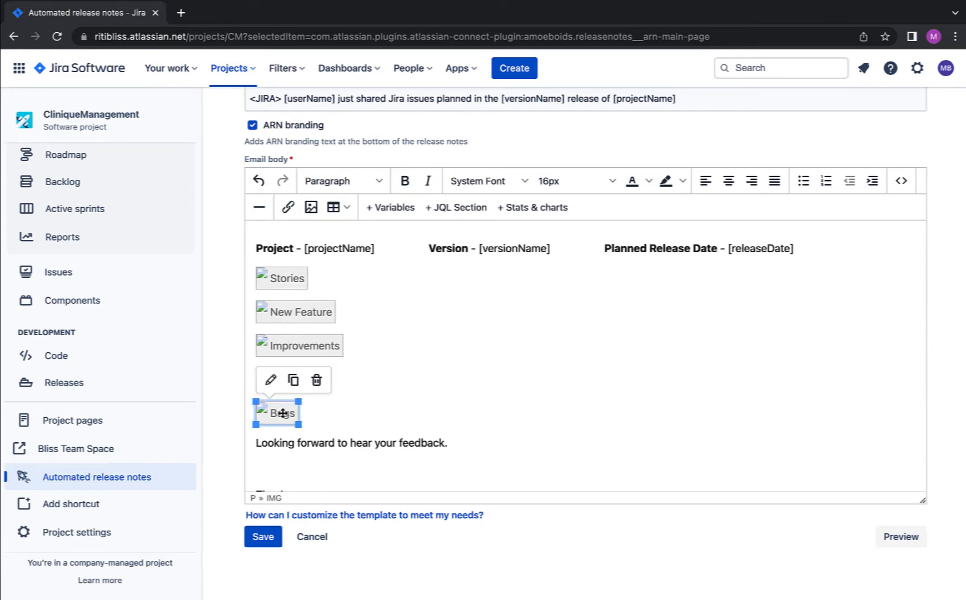
pyautogui.click(270, 389)
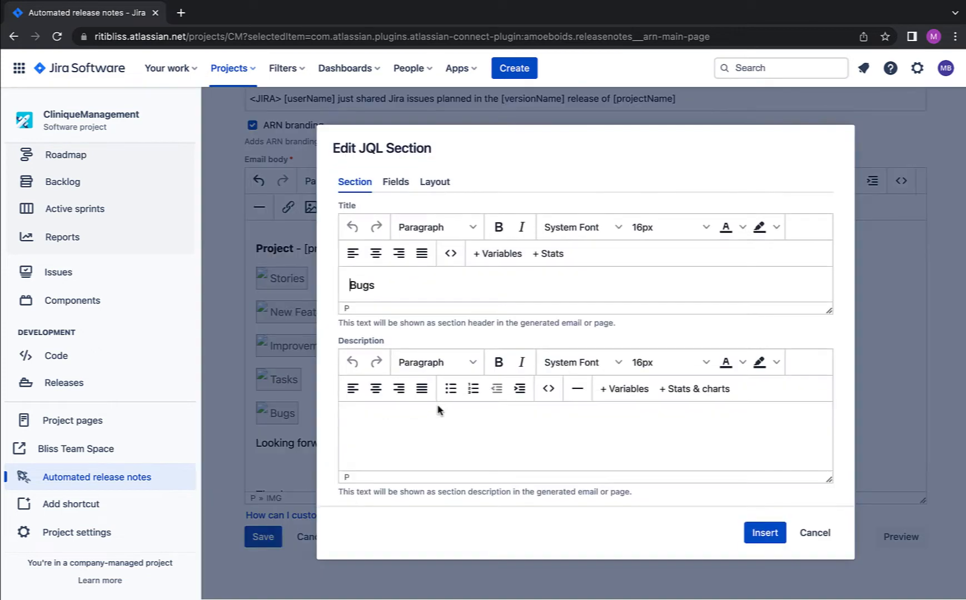
pyautogui.scroll(-2, 431, 433)
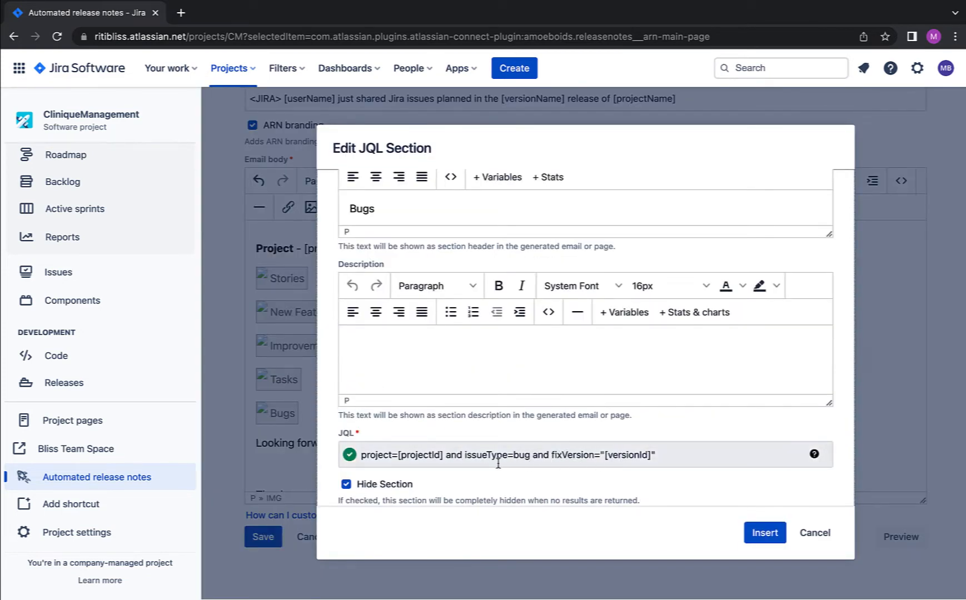
pyautogui.moveTo(463, 457); pyautogui.dragTo(526, 457)
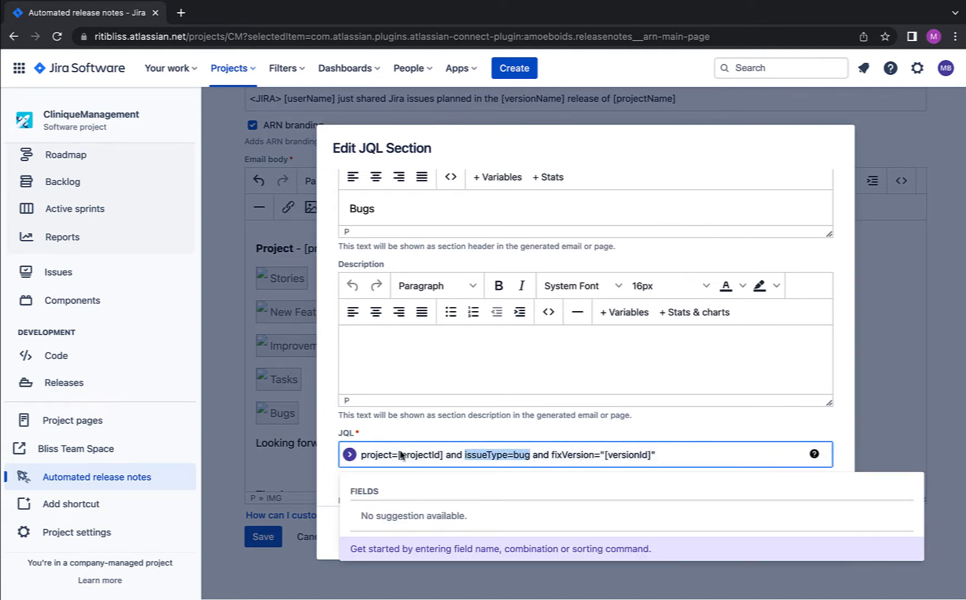
pyautogui.click(528, 411)
pyautogui.click(813, 532)
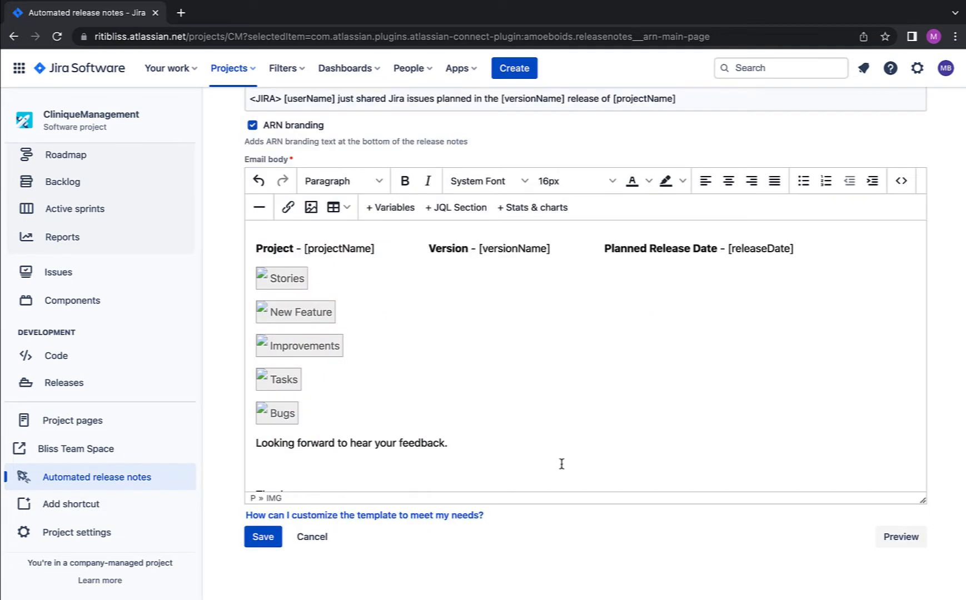
# Generate a preview of the Manual Release Email template for the unreleased version CMP Clinical Product 2.0.
pyautogui.scroll(4, 733, 489)
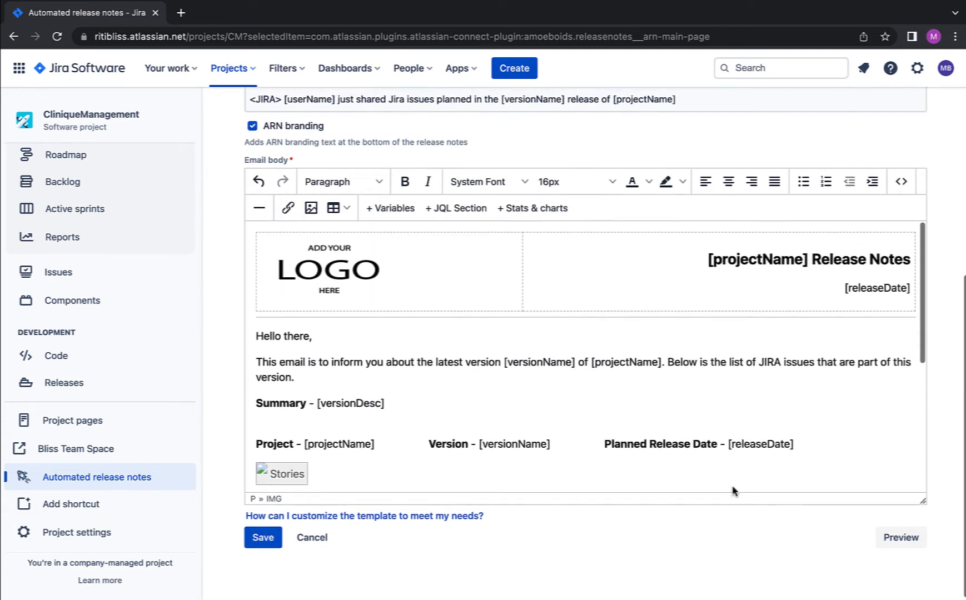
pyautogui.scroll(5, 732, 491)
pyautogui.scroll(-7, 733, 491)
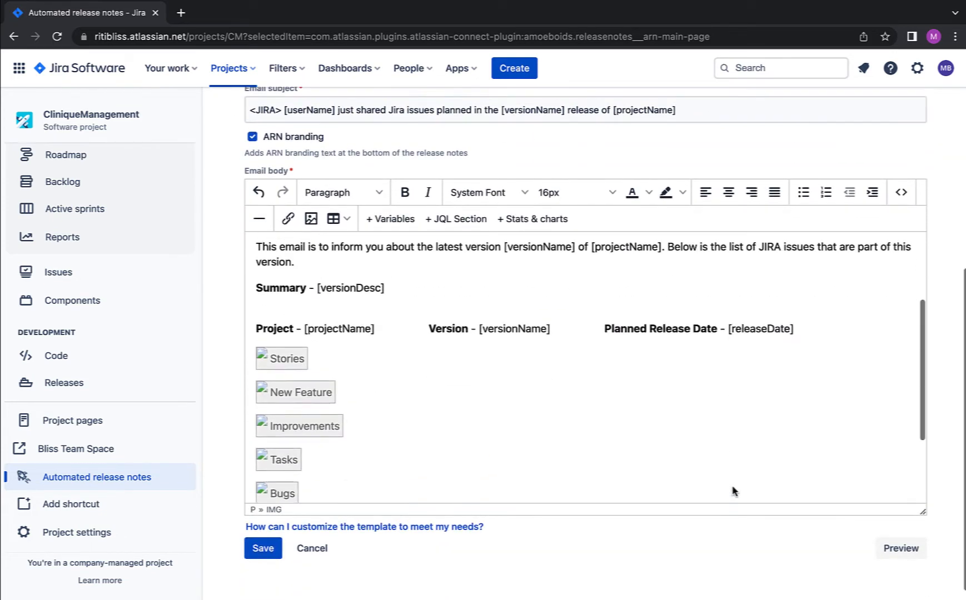
pyautogui.scroll(-5, 732, 492)
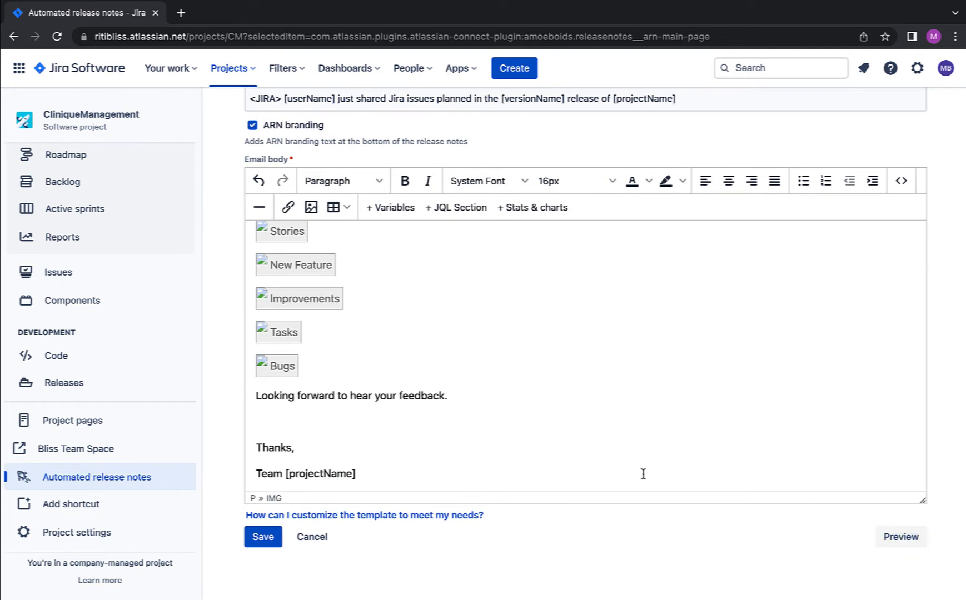
pyautogui.click(908, 545)
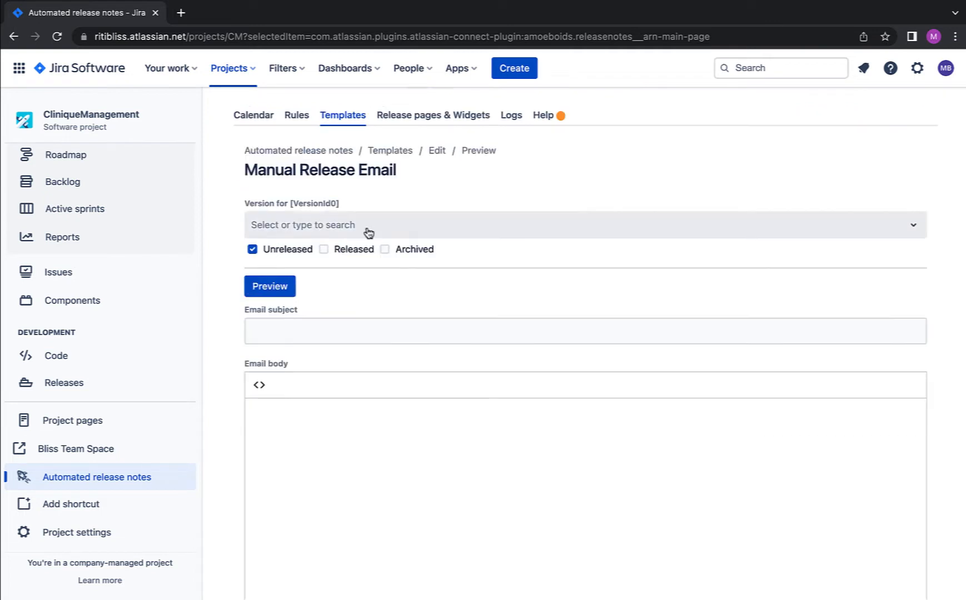
pyautogui.click(368, 227)
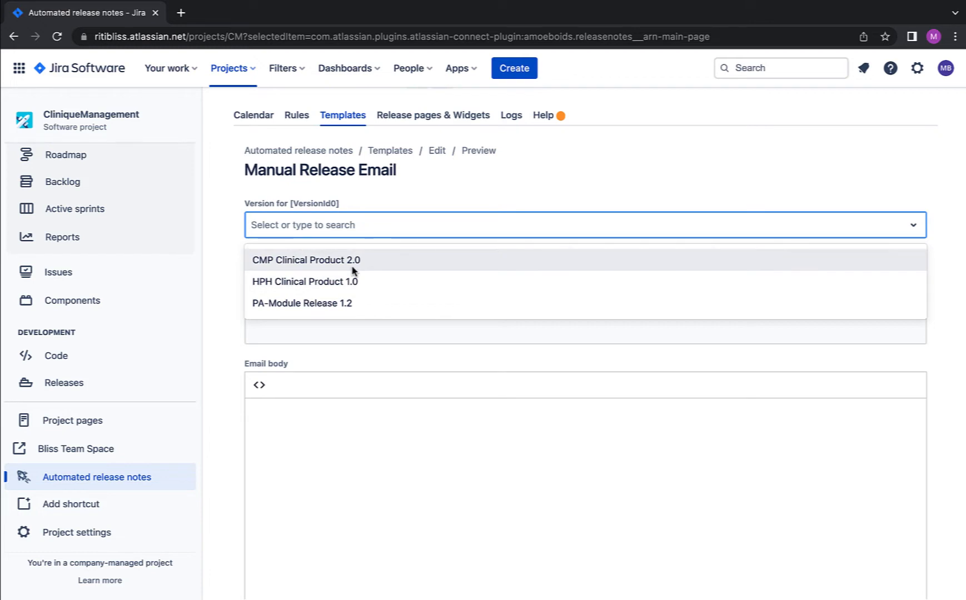
pyautogui.click(290, 267)
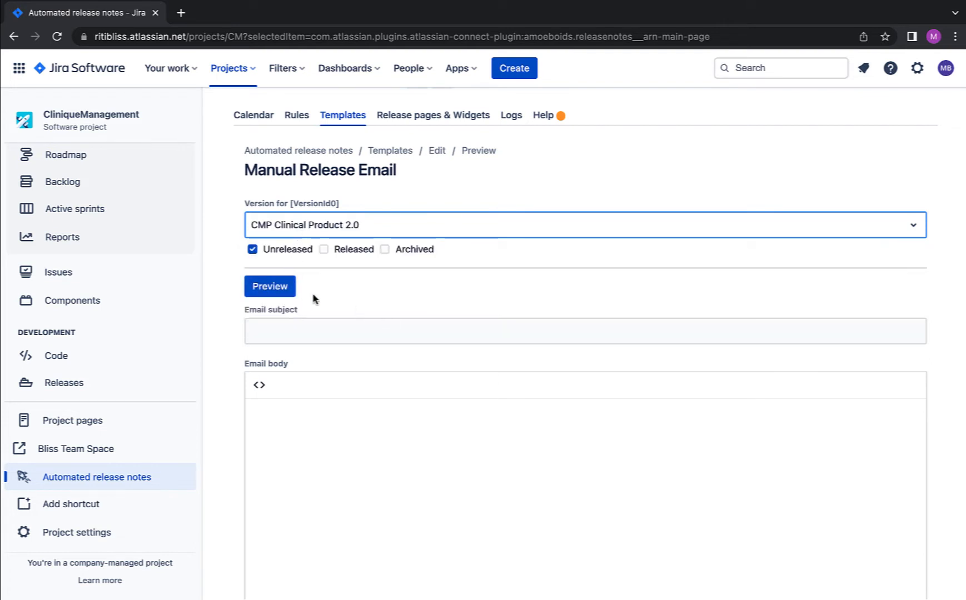
pyautogui.click(305, 228)
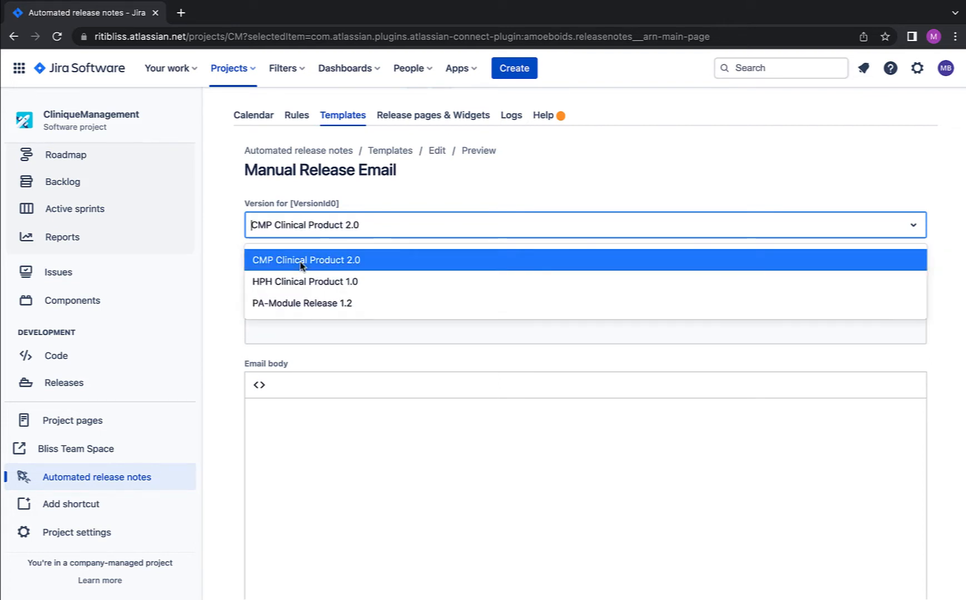
pyautogui.click(301, 265)
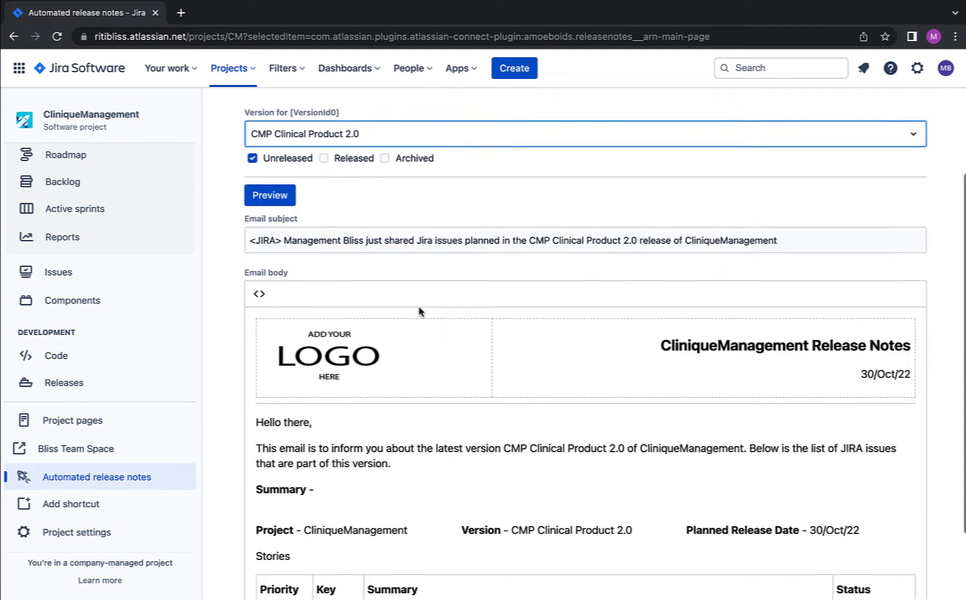
# Skim the previewed email body from its header through the Stories and Bugs tables and return to its beginning.
pyautogui.scroll(-10, 421, 312)
pyautogui.scroll(-5, 420, 312)
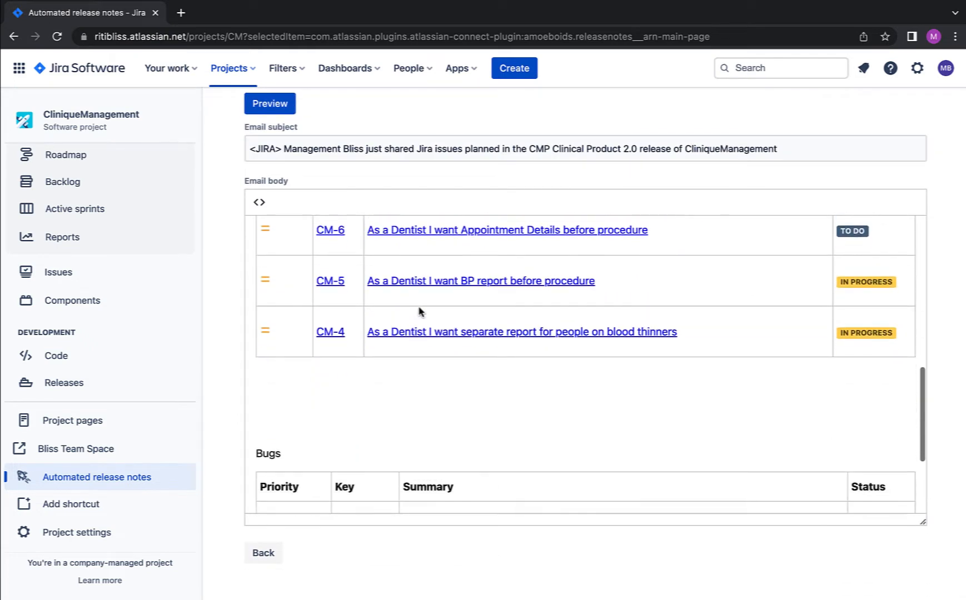
pyautogui.scroll(1, 421, 312)
pyautogui.scroll(10, 421, 311)
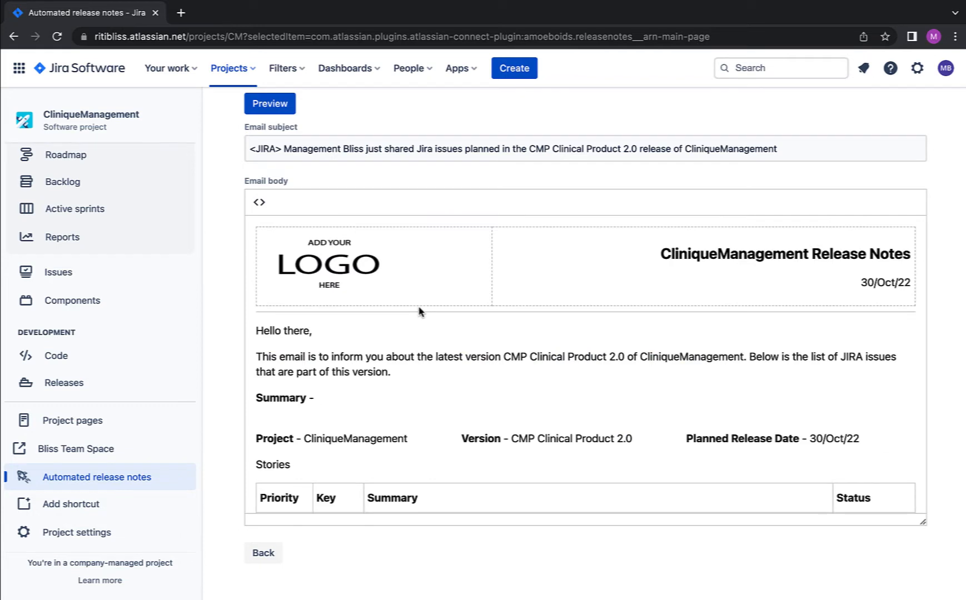
# Examine the user, version and project values in the previewed email subject, and view the Stories table in the body.
pyautogui.moveTo(299, 149); pyautogui.dragTo(361, 148)
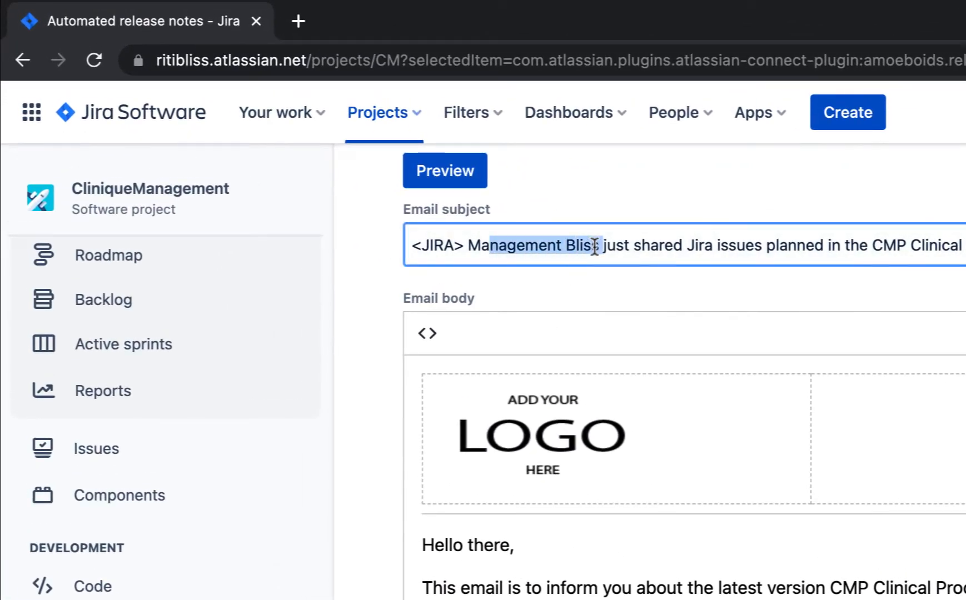
pyautogui.moveTo(595, 247); pyautogui.dragTo(703, 254)
pyautogui.click(554, 250)
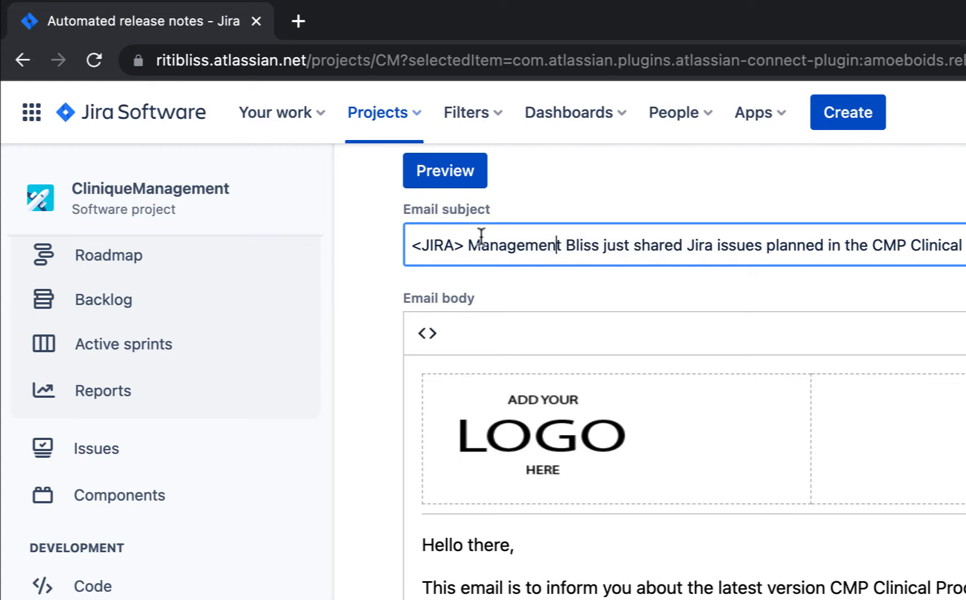
pyautogui.moveTo(479, 242); pyautogui.dragTo(594, 245)
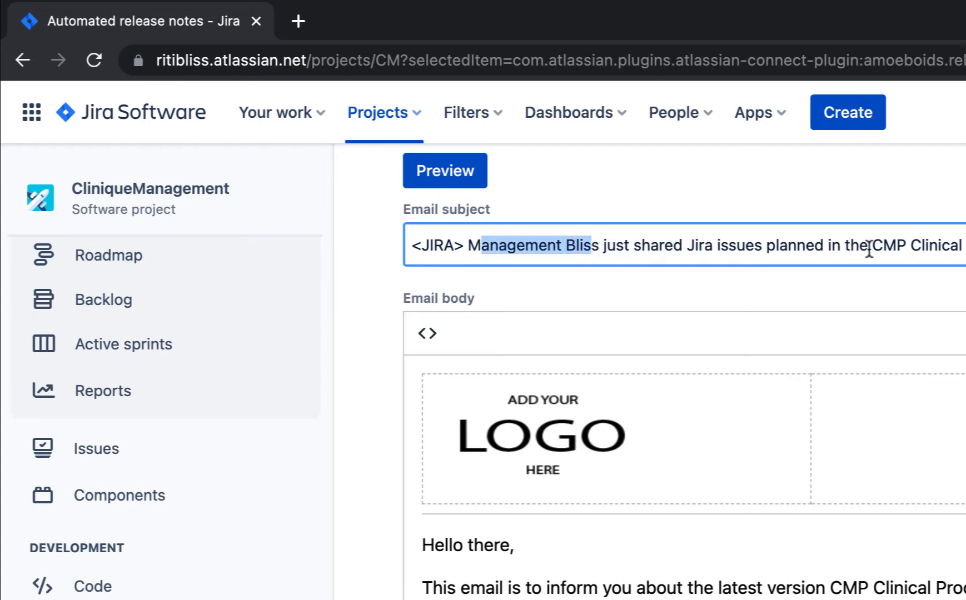
pyautogui.moveTo(871, 245); pyautogui.dragTo(965, 245)
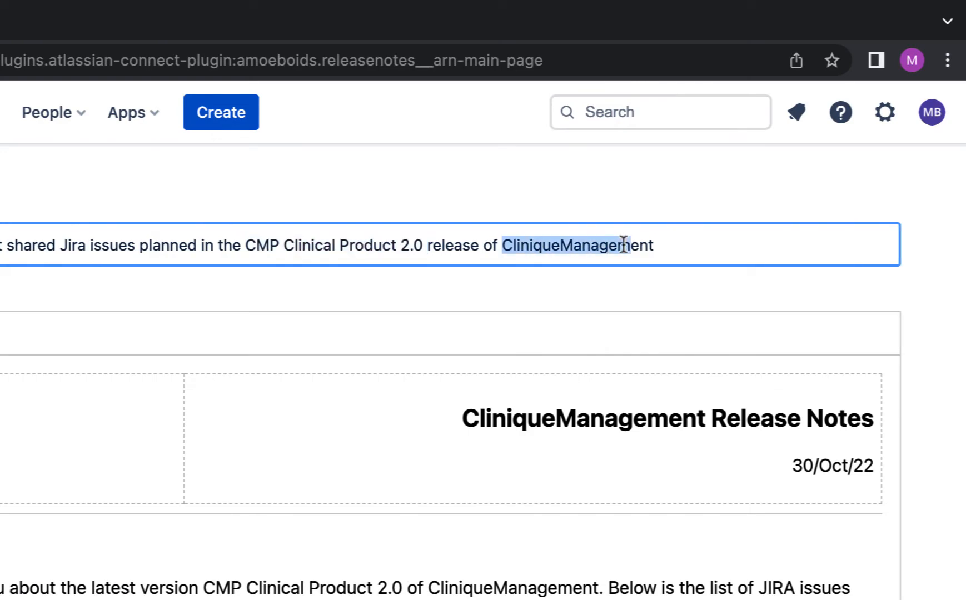
pyautogui.moveTo(624, 245); pyautogui.dragTo(656, 246)
pyautogui.scroll(-5, 228, 417)
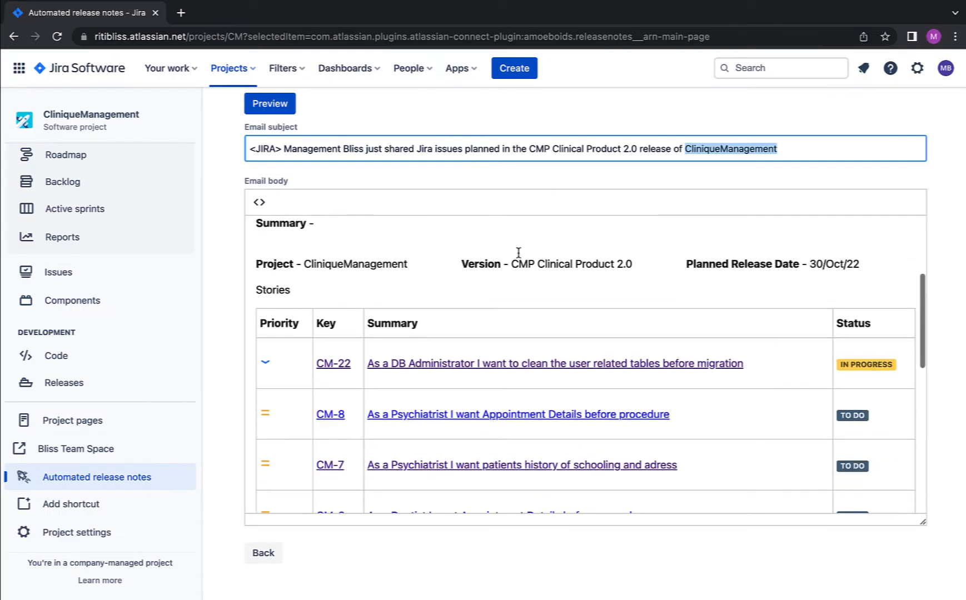
# Review the Stories and Bugs tables and the closing text in the previewed email body, and return to editing the template.
pyautogui.scroll(-2, 518, 253)
pyautogui.scroll(3, 518, 253)
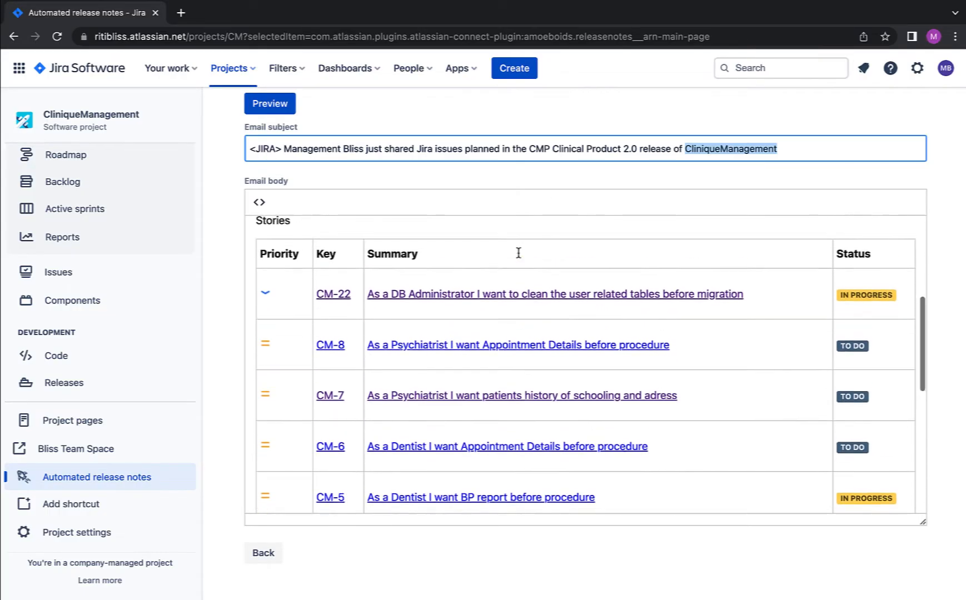
pyautogui.scroll(-8, 451, 280)
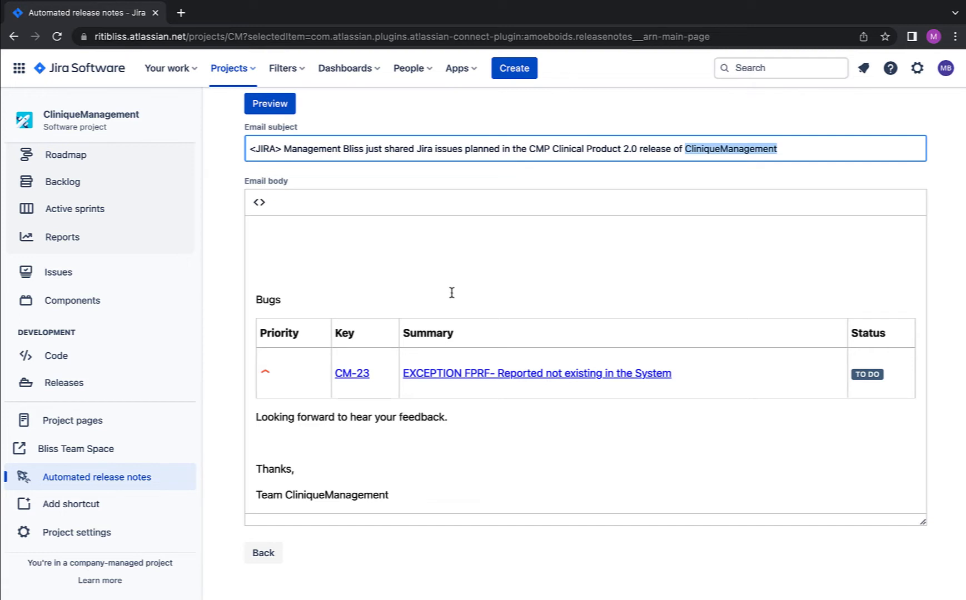
pyautogui.scroll(6, 451, 293)
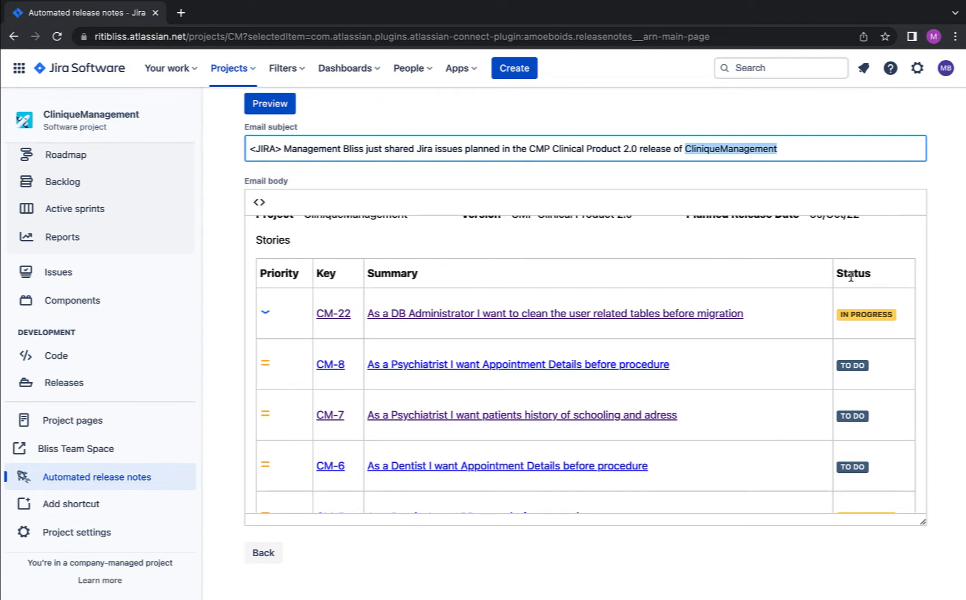
pyautogui.click(265, 553)
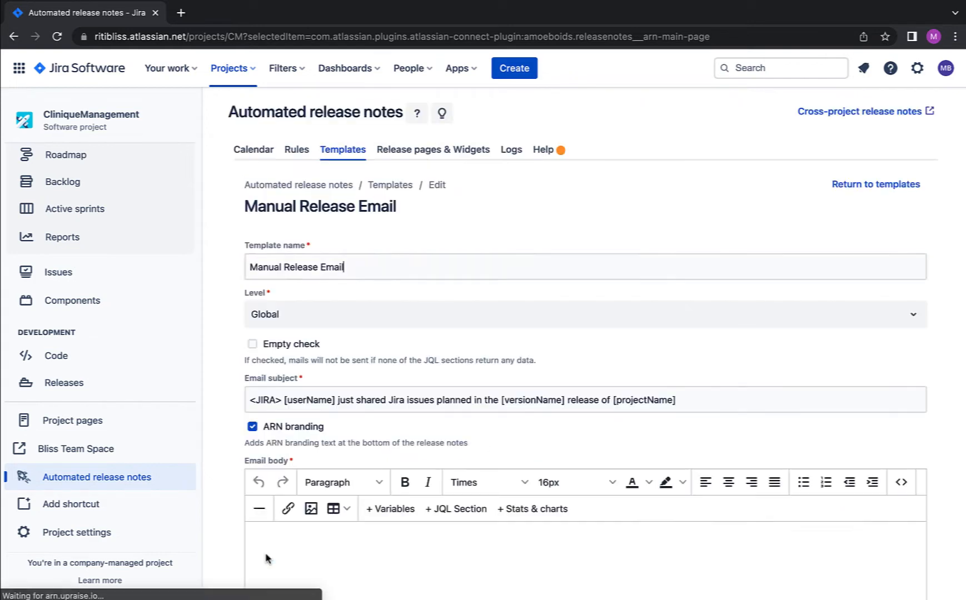
# Open the Stories JQL section of the email body for editing and review its title, description and JQL query.
pyautogui.scroll(-5, 266, 558)
pyautogui.click(286, 297)
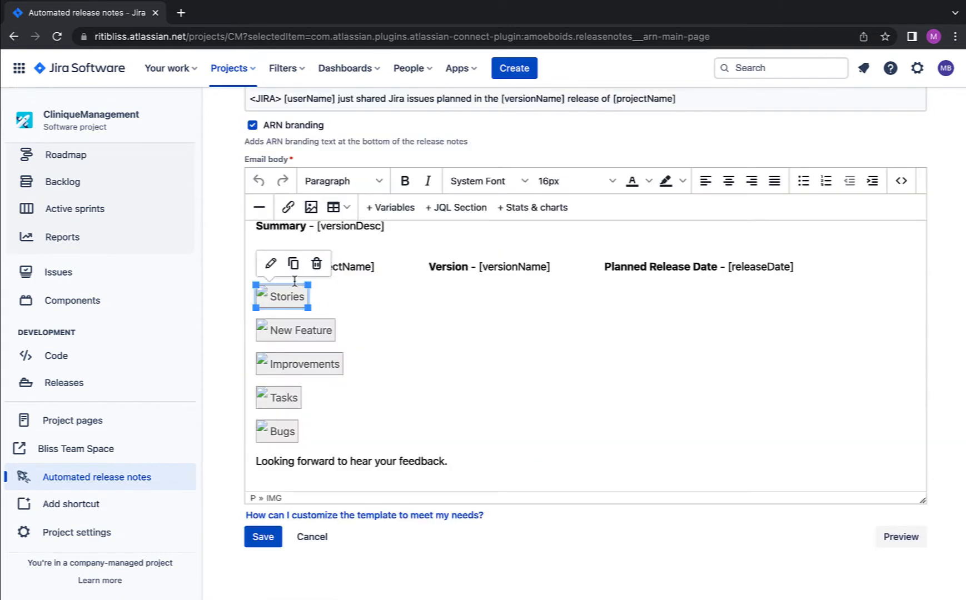
pyautogui.click(274, 273)
pyautogui.scroll(-2, 366, 453)
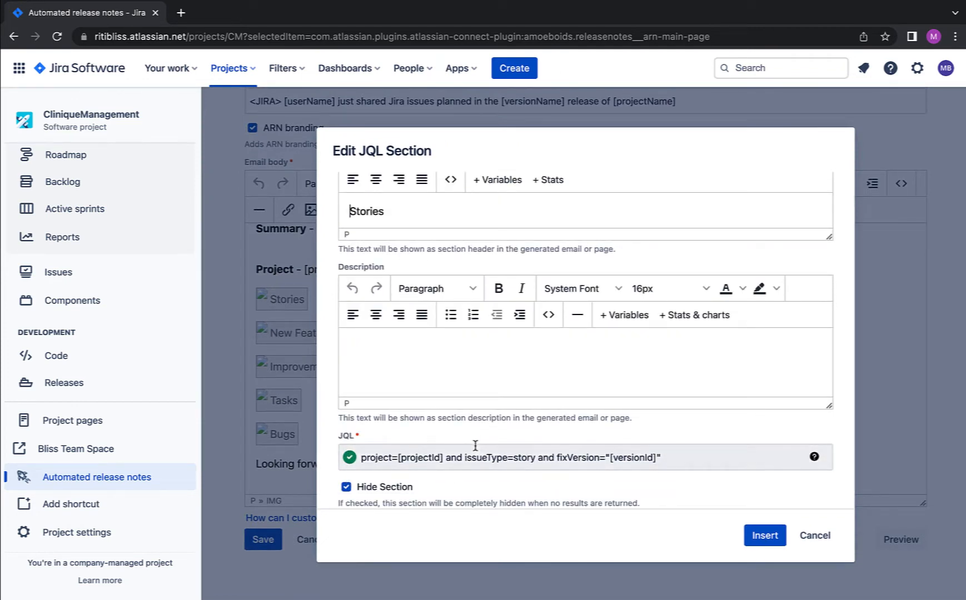
pyautogui.scroll(3, 538, 460)
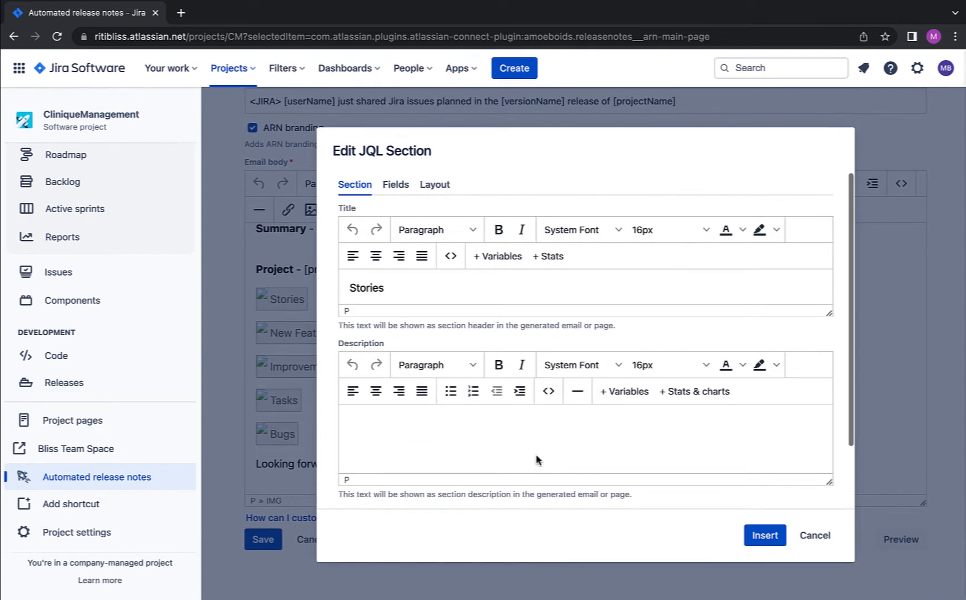
# Examine the columns configured for the Stories section, and recheck its title and issueType=story query.
pyautogui.click(394, 186)
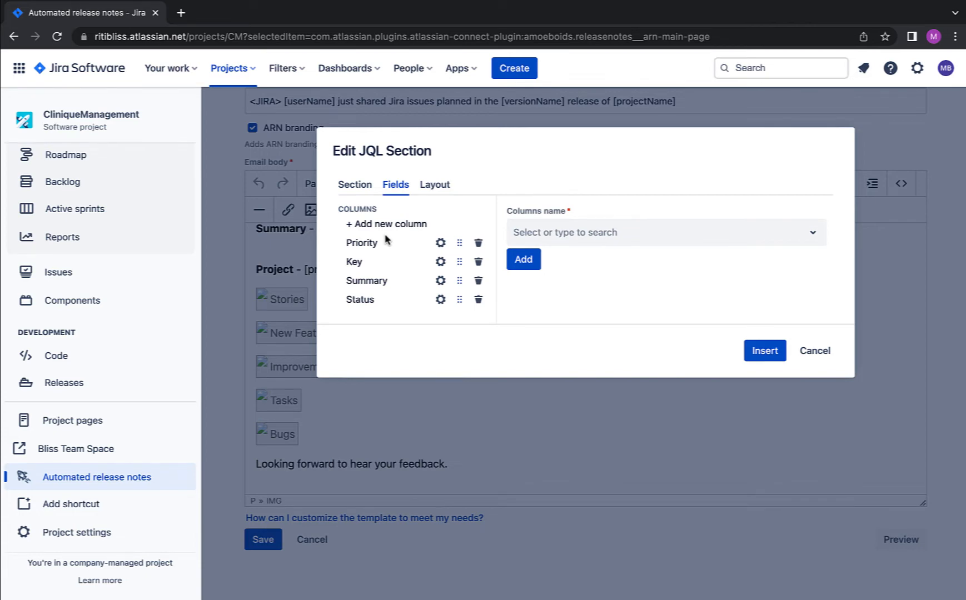
pyautogui.click(356, 187)
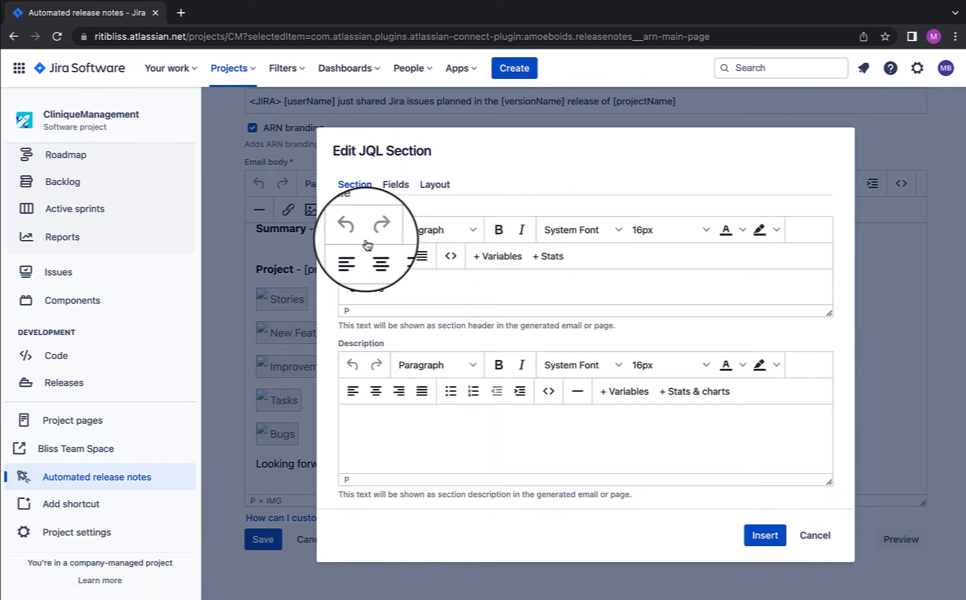
pyautogui.scroll(-2, 390, 321)
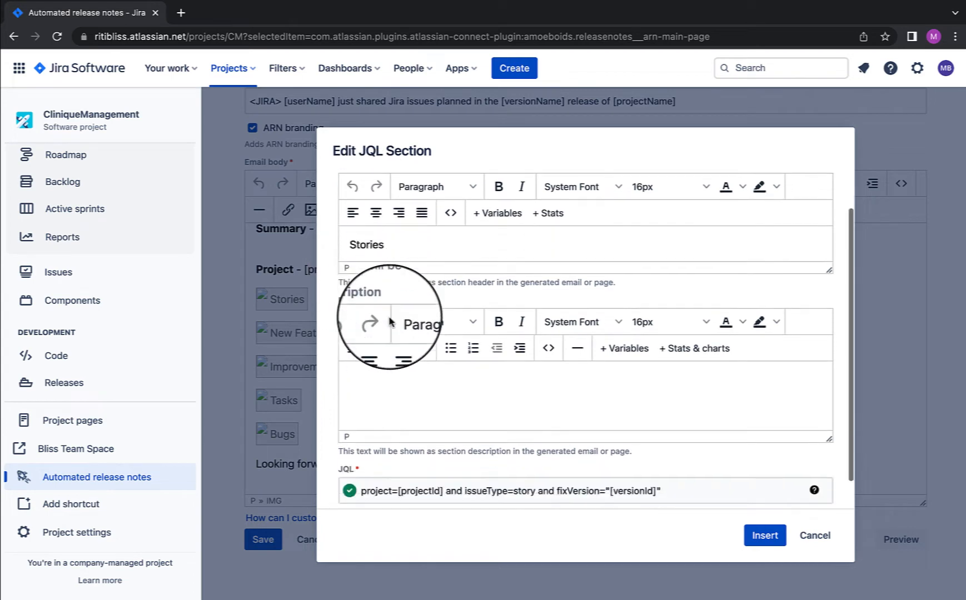
pyautogui.scroll(-1, 391, 321)
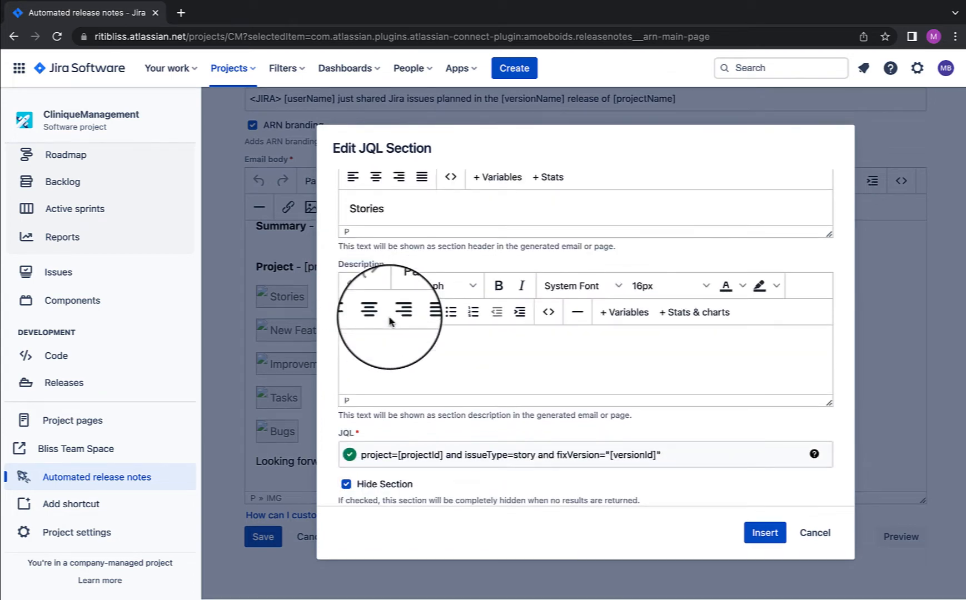
pyautogui.scroll(2, 414, 198)
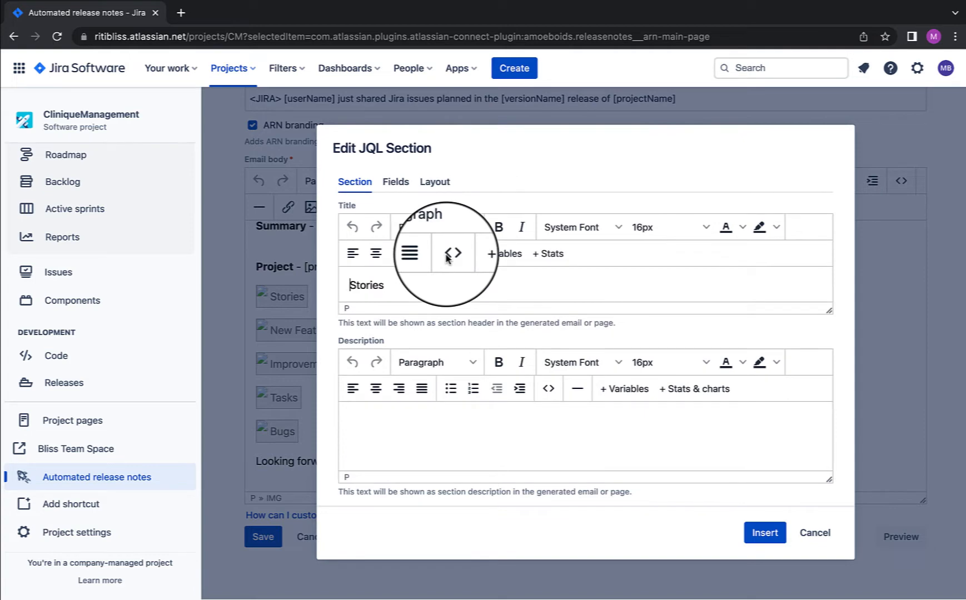
# Add a Linked Issues column to the Stories section's fields, and discard the section changes.
pyautogui.click(397, 186)
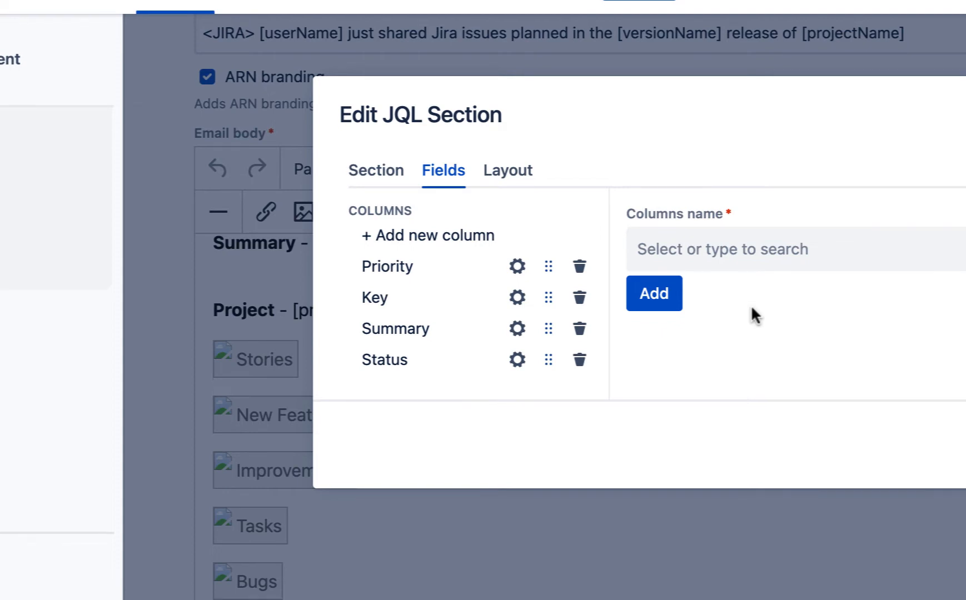
pyautogui.click(679, 257)
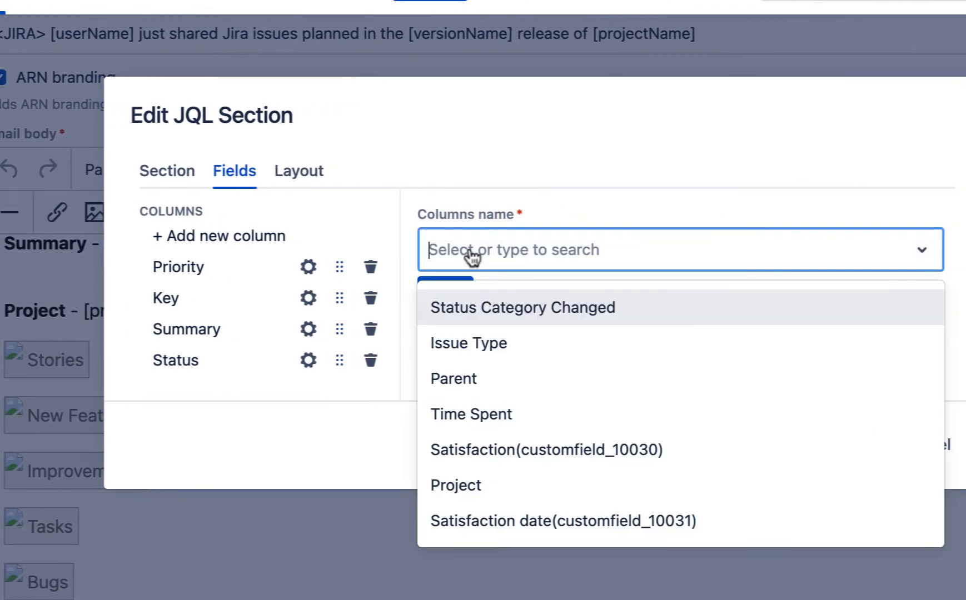
pyautogui.scroll(-5, 514, 425)
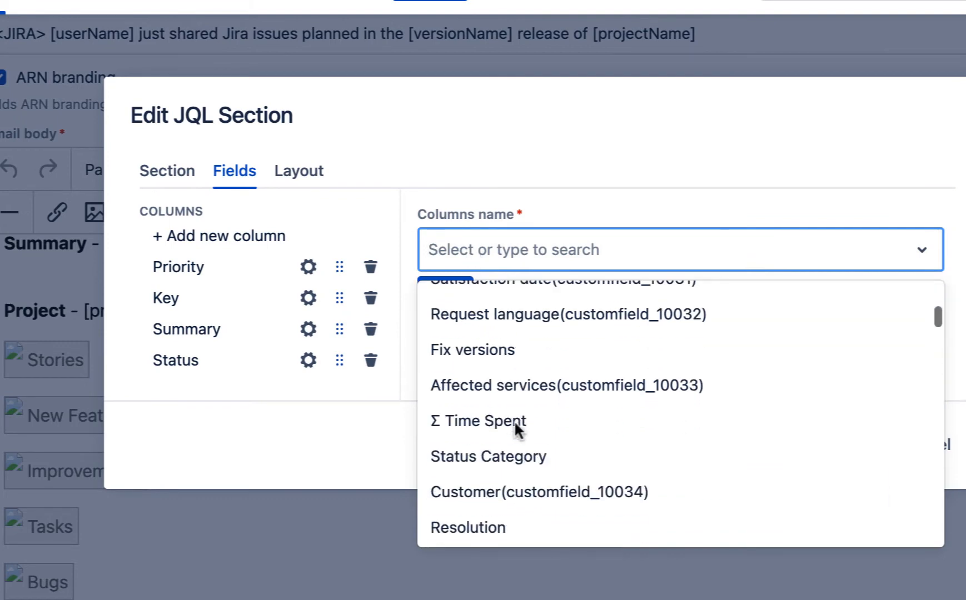
pyautogui.scroll(-5, 514, 423)
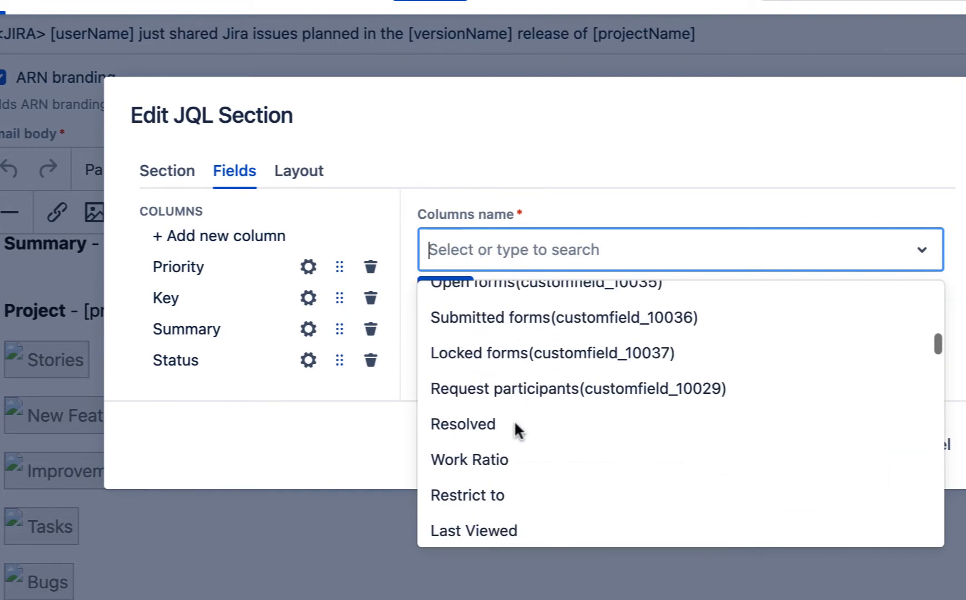
pyautogui.scroll(-1, 514, 425)
pyautogui.scroll(5, 515, 425)
pyautogui.scroll(-1, 515, 425)
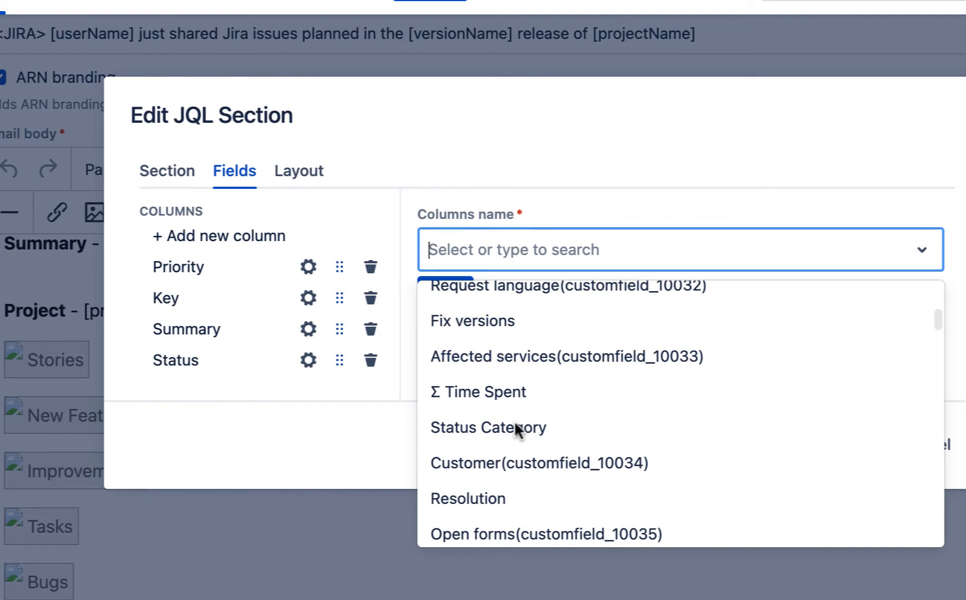
pyautogui.scroll(-4, 515, 424)
pyautogui.scroll(-2, 514, 422)
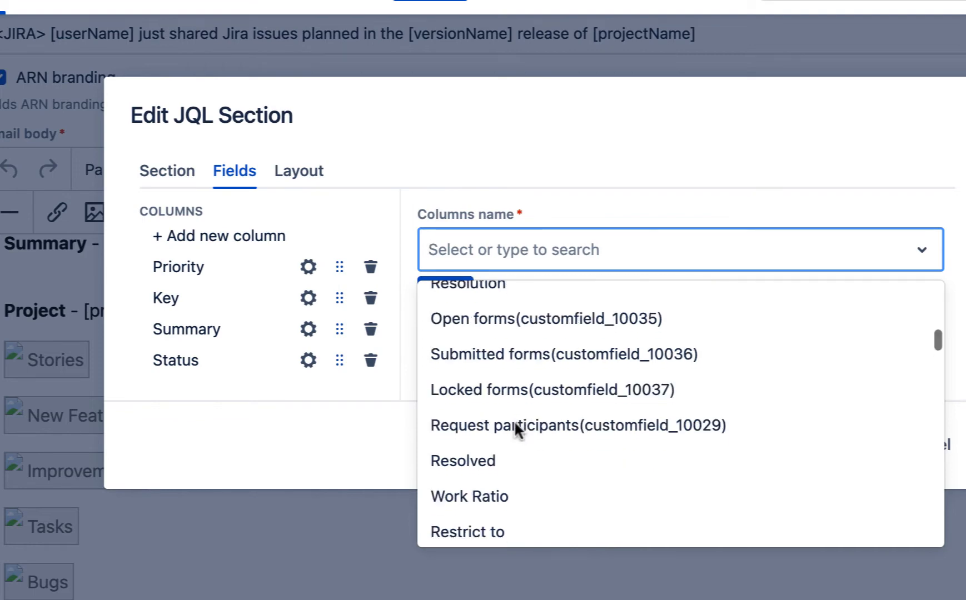
pyautogui.scroll(-3, 516, 427)
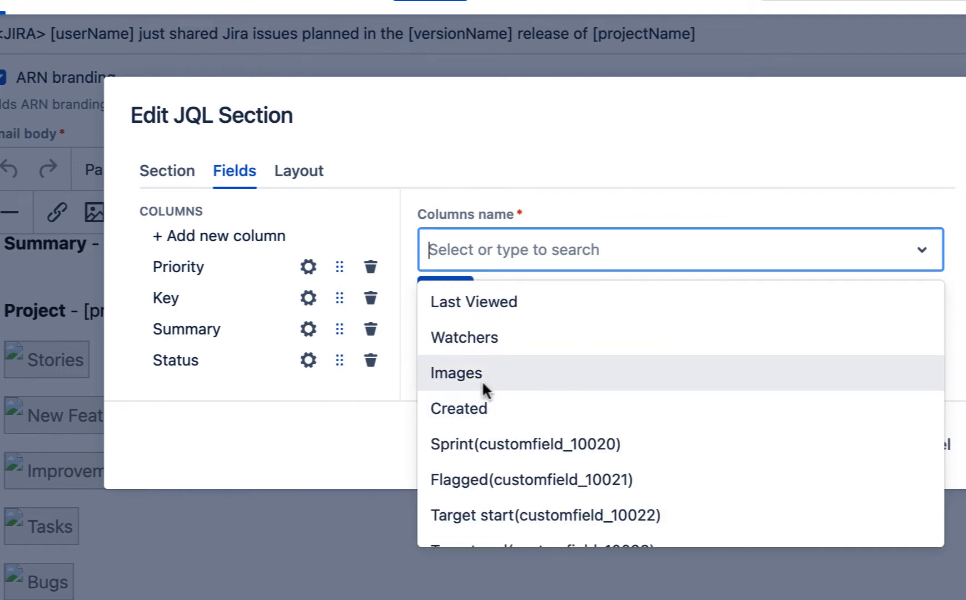
pyautogui.click(459, 376)
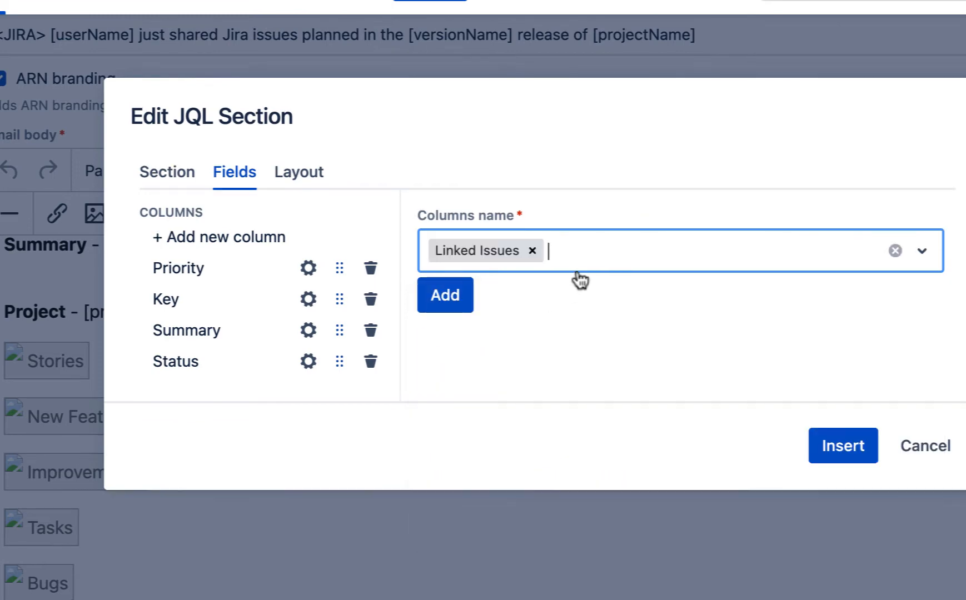
pyautogui.click(450, 311)
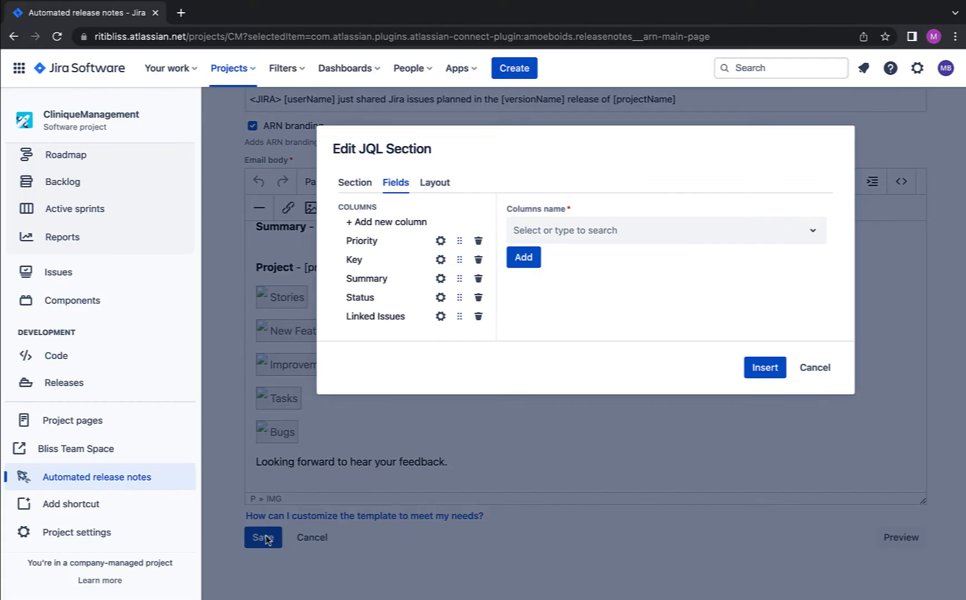
pyautogui.click(815, 368)
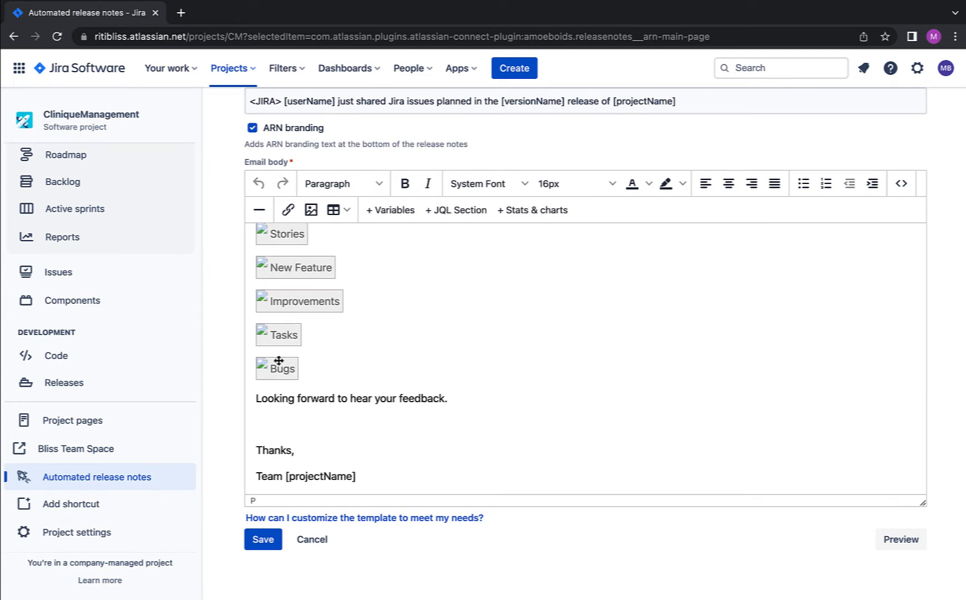
# Delete the Tasks JQL section from the email body and leave the Manual Release Email template without saving.
pyautogui.click(277, 334)
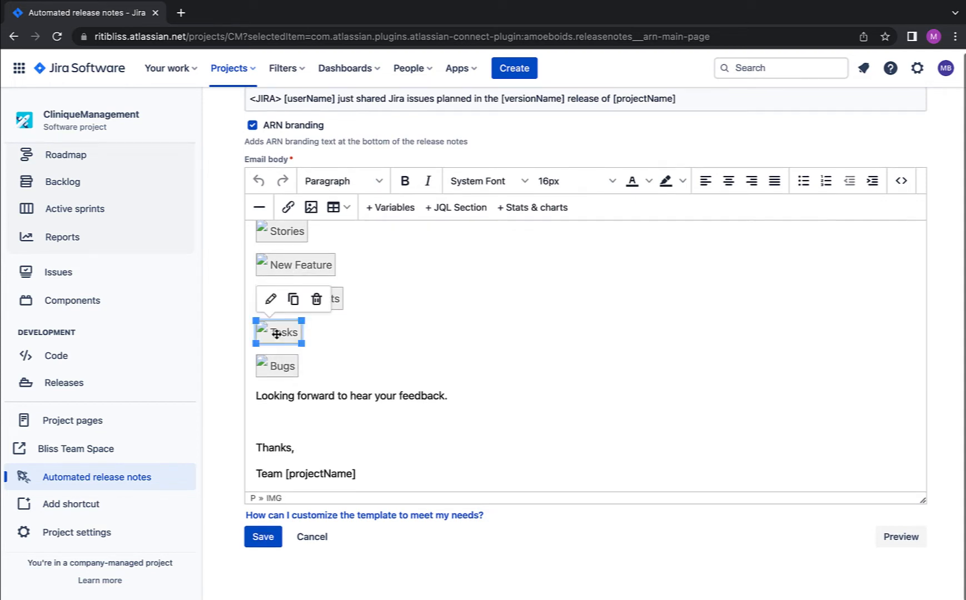
pyautogui.click(315, 307)
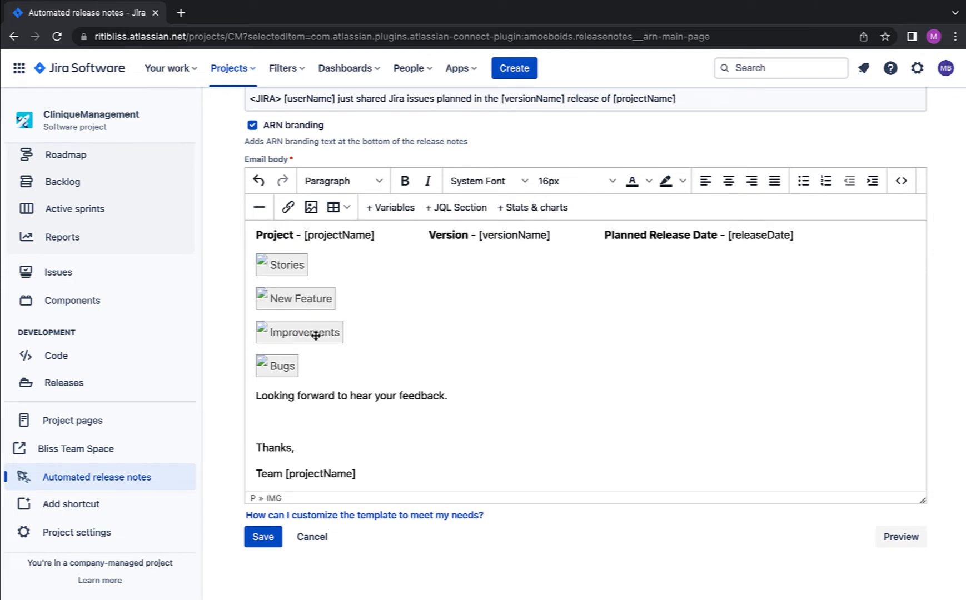
pyautogui.click(316, 335)
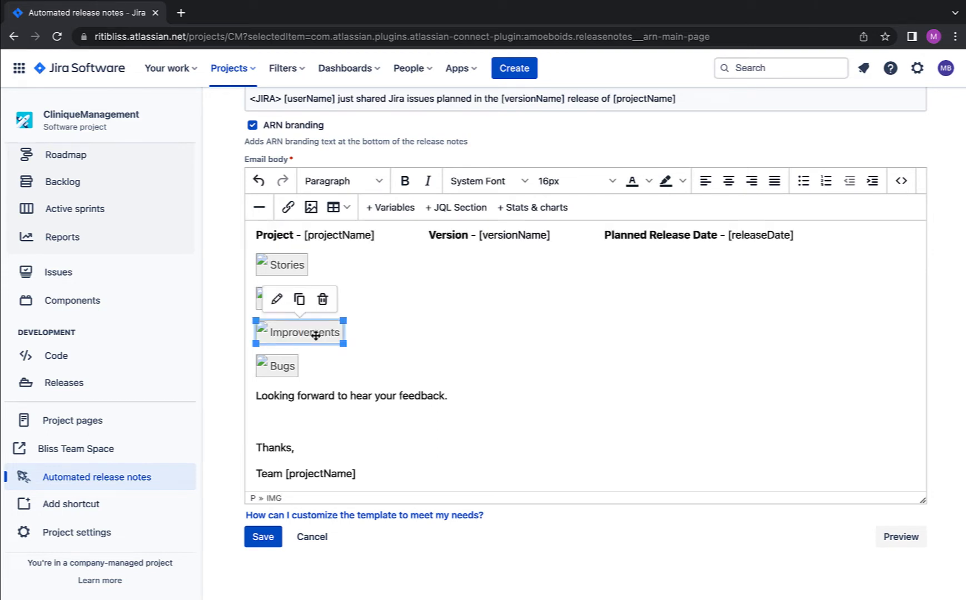
pyautogui.click(408, 335)
pyautogui.click(312, 537)
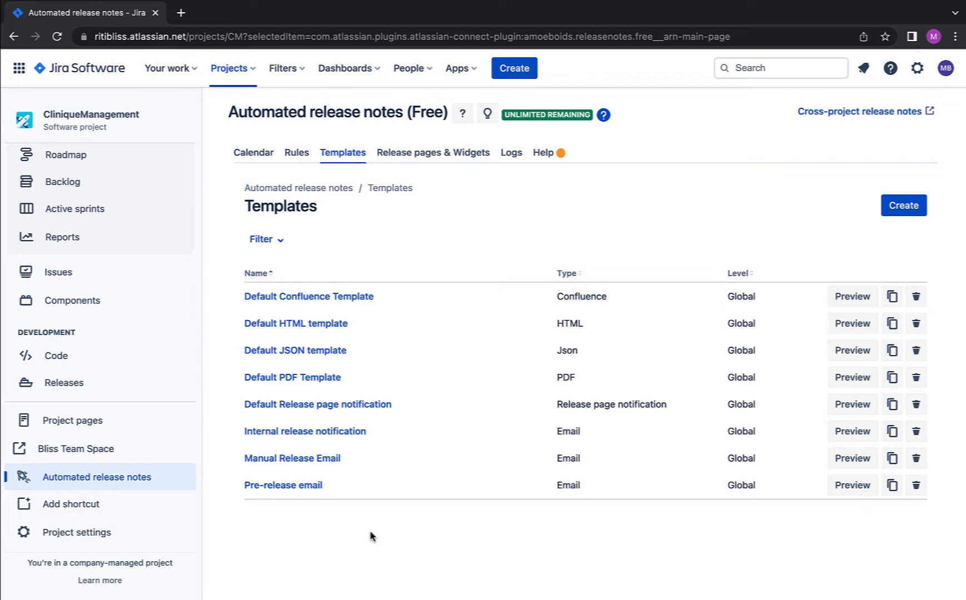
# Open the Default PDF Template for editing and set its level to Local, available in this project only.
pyautogui.click(308, 381)
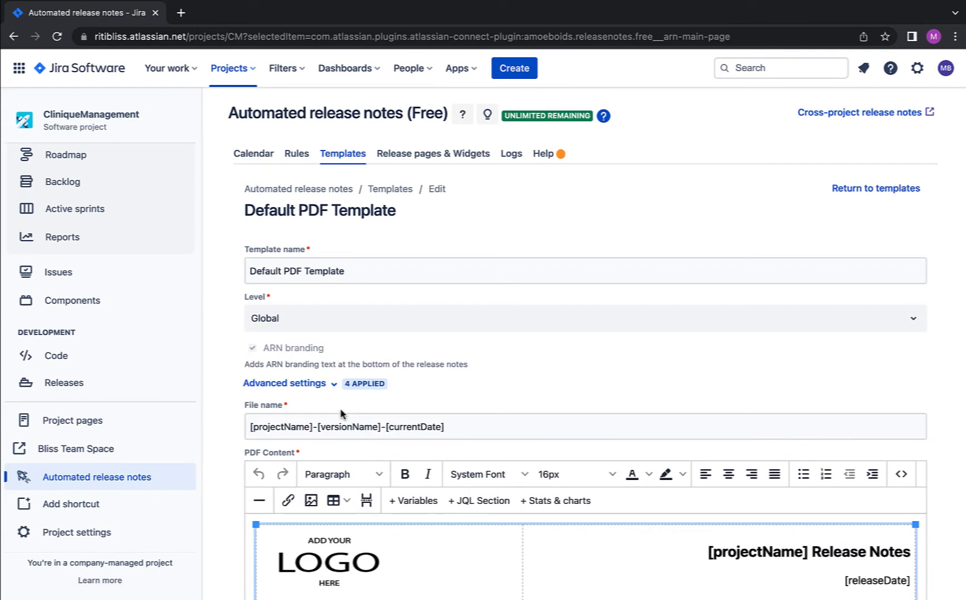
pyautogui.scroll(-3, 341, 414)
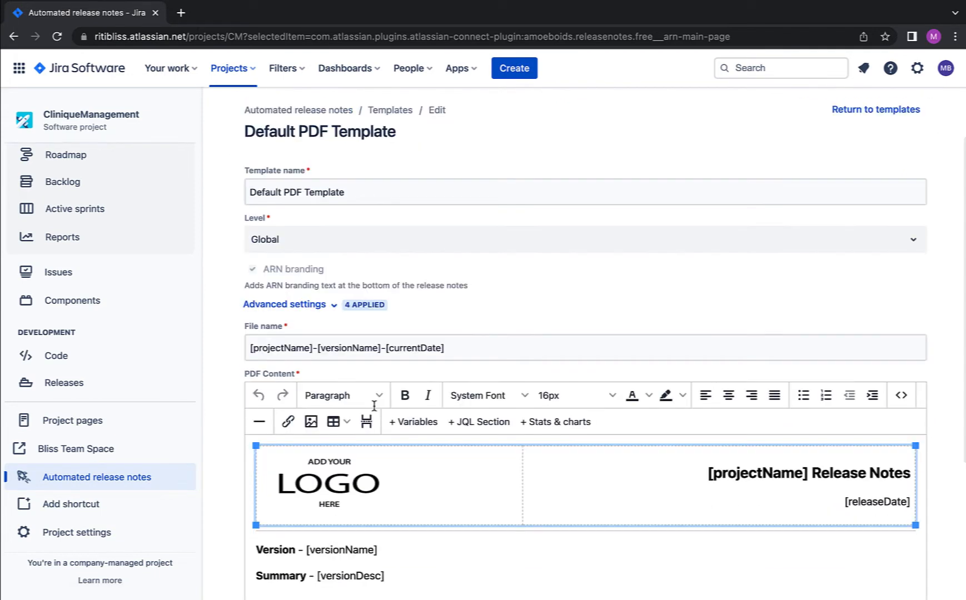
pyautogui.click(344, 246)
pyautogui.click(322, 290)
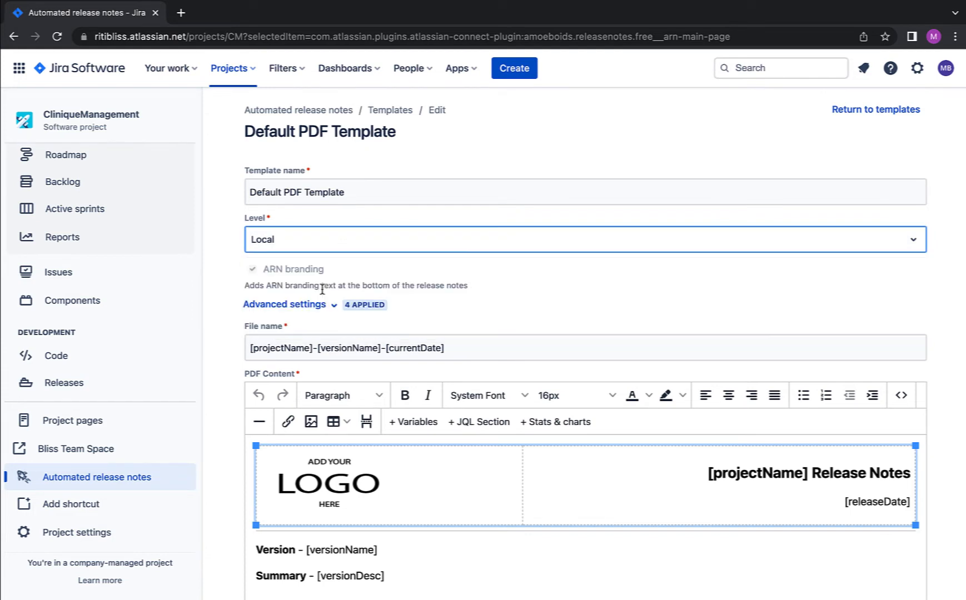
pyautogui.click(329, 249)
pyautogui.click(406, 282)
pyautogui.click(349, 252)
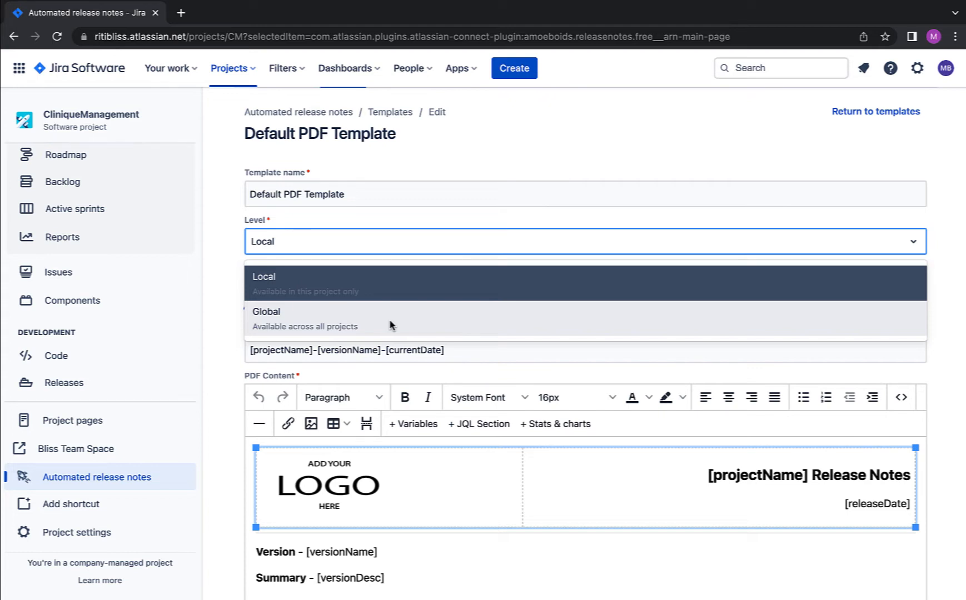
pyautogui.click(361, 279)
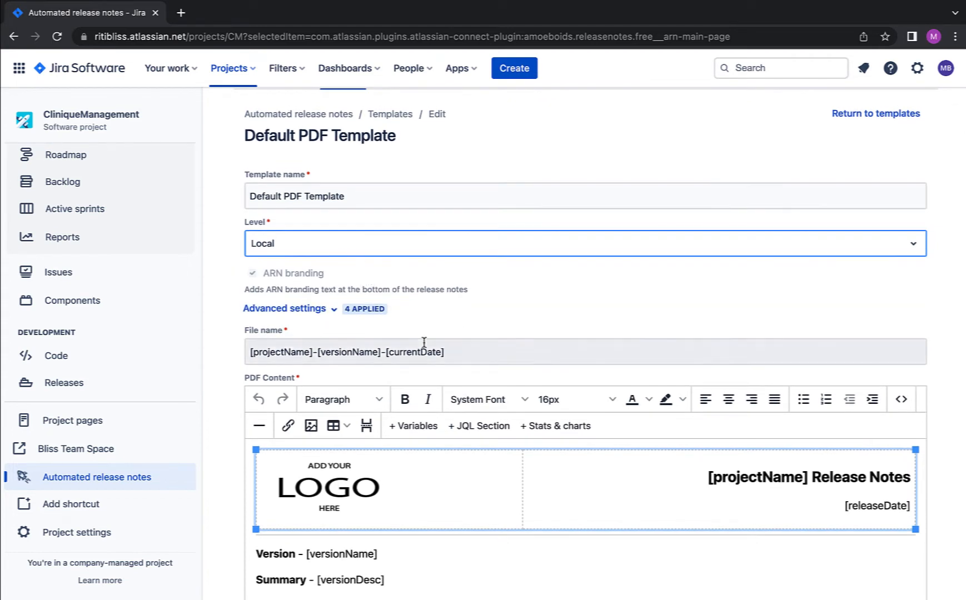
# Examine the project name, version name and current date variables in the PDF template's file name.
pyautogui.scroll(-2, 423, 343)
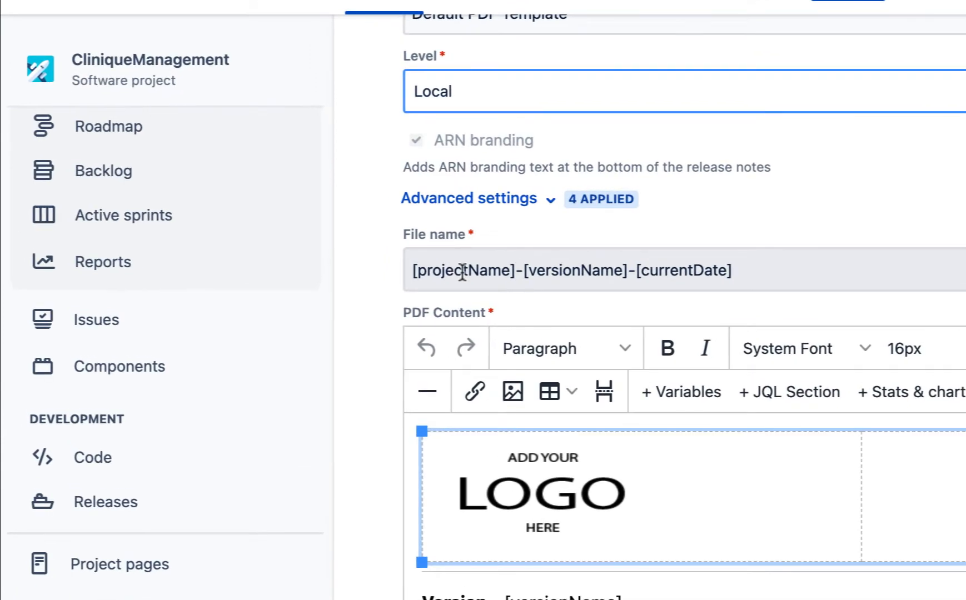
pyautogui.moveTo(280, 242); pyautogui.dragTo(438, 246)
pyautogui.moveTo(721, 276); pyautogui.dragTo(750, 274)
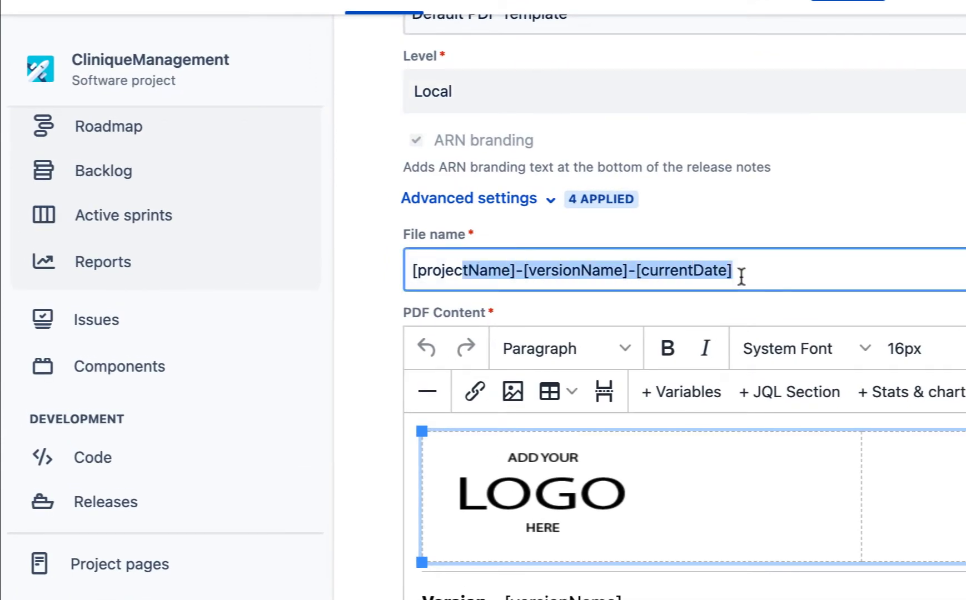
pyautogui.click(500, 272)
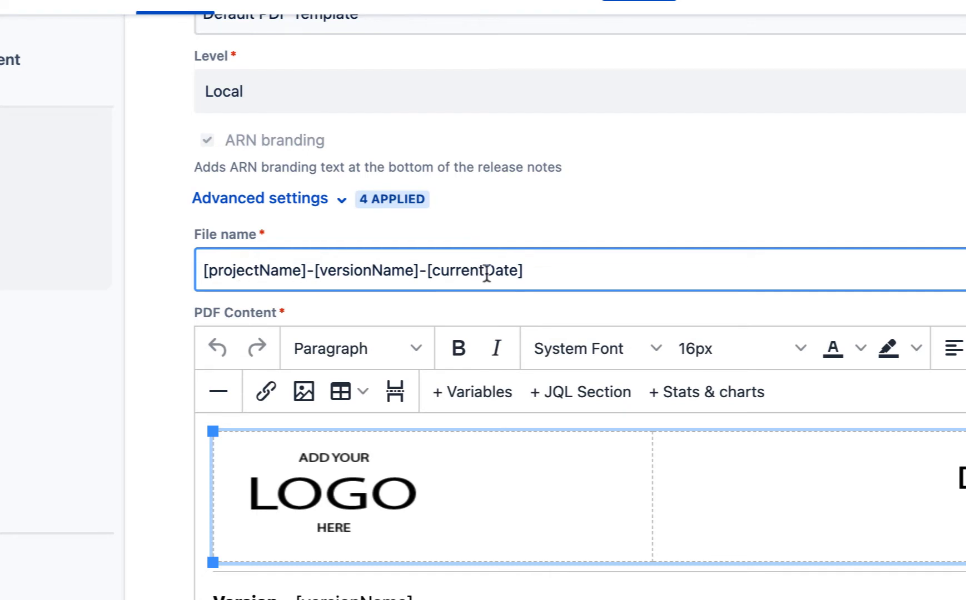
pyautogui.click(260, 272)
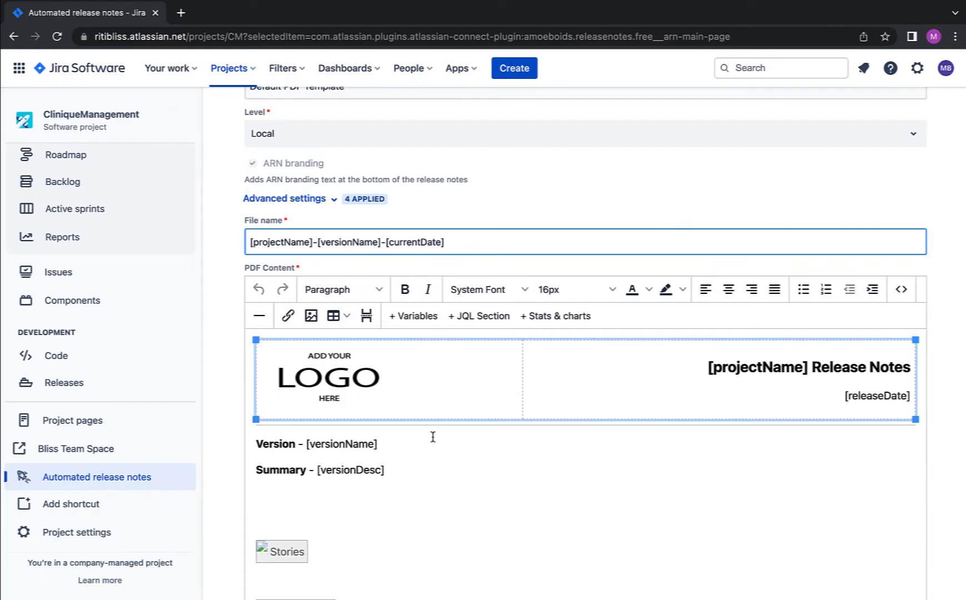
# Delete the placeholder logo image from the header table of the PDF content.
pyautogui.click(442, 405)
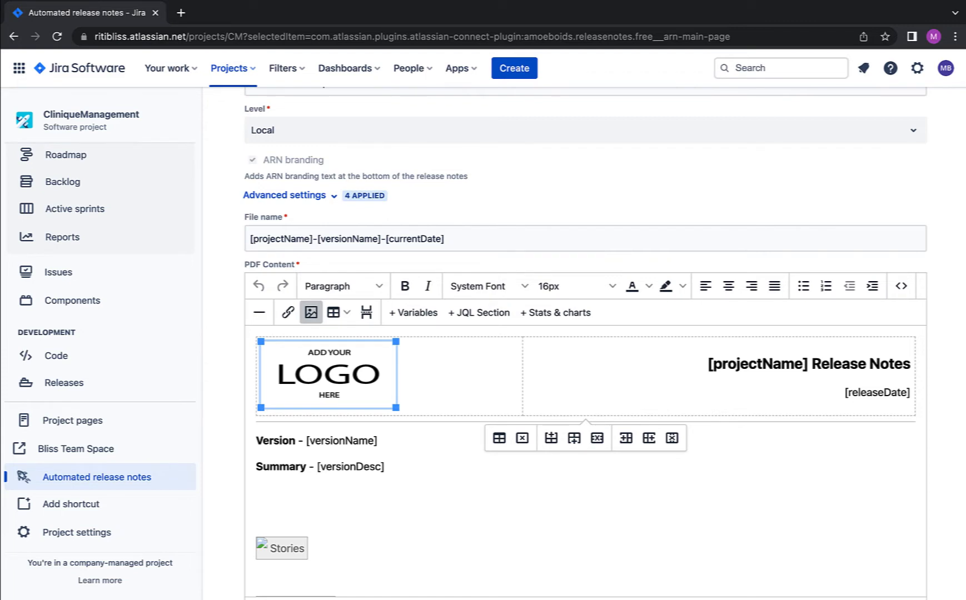
pyautogui.press('Delete')
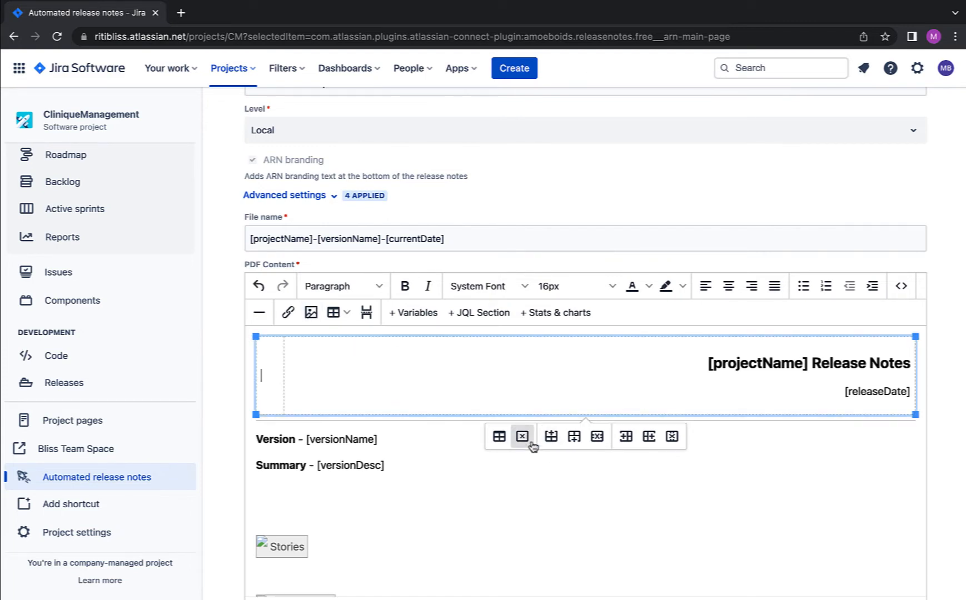
pyautogui.click(315, 317)
pyautogui.click(659, 429)
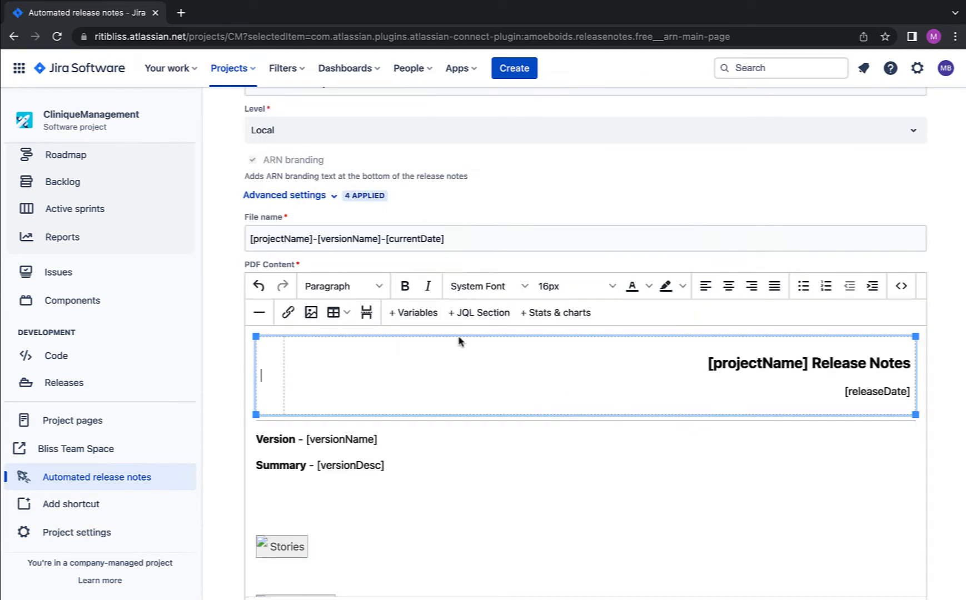
# Start inserting an image in the empty header cell, using the purple mb logo screenshot from the Mbliss_icon folder as its source.
pyautogui.click(312, 313)
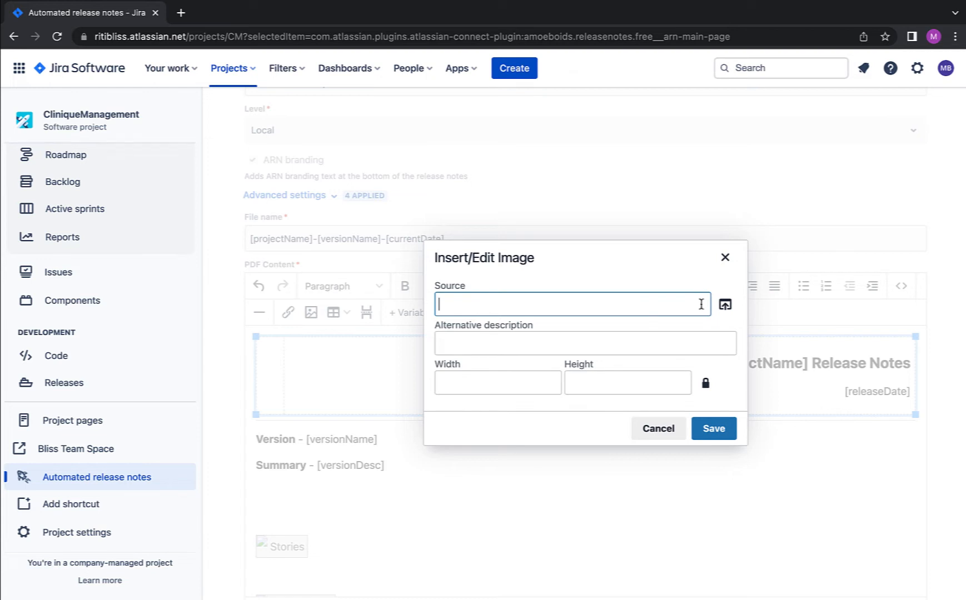
pyautogui.click(725, 304)
pyautogui.click(726, 307)
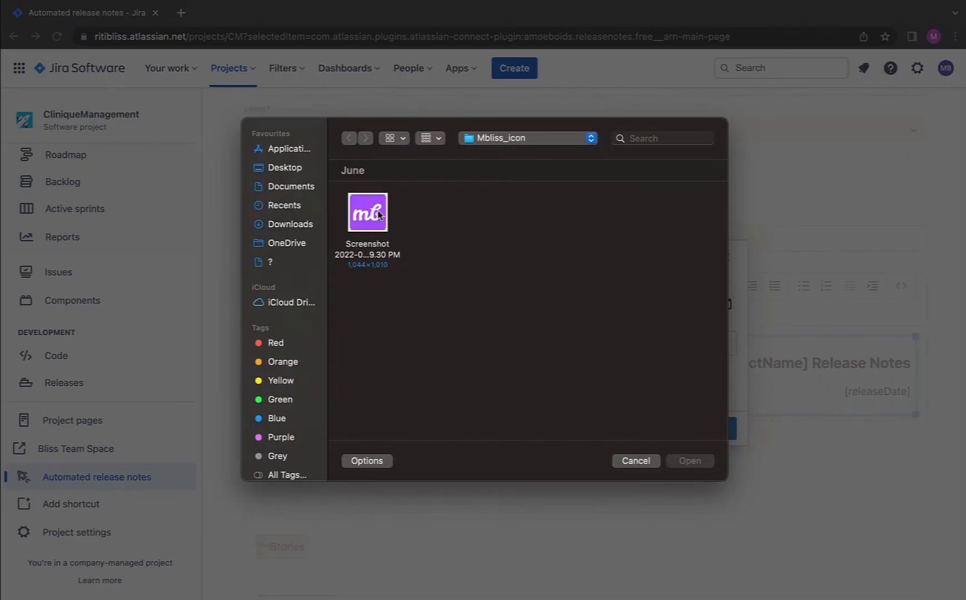
pyautogui.click(377, 212)
pyautogui.click(695, 463)
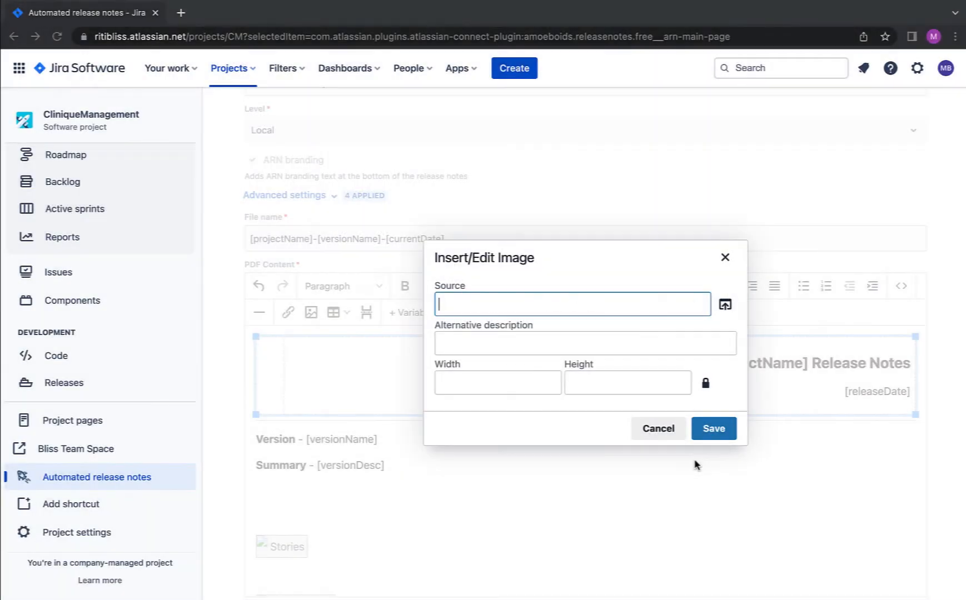
# Set the logo image's width and height to 155 each and insert it into the header.
pyautogui.click(488, 382)
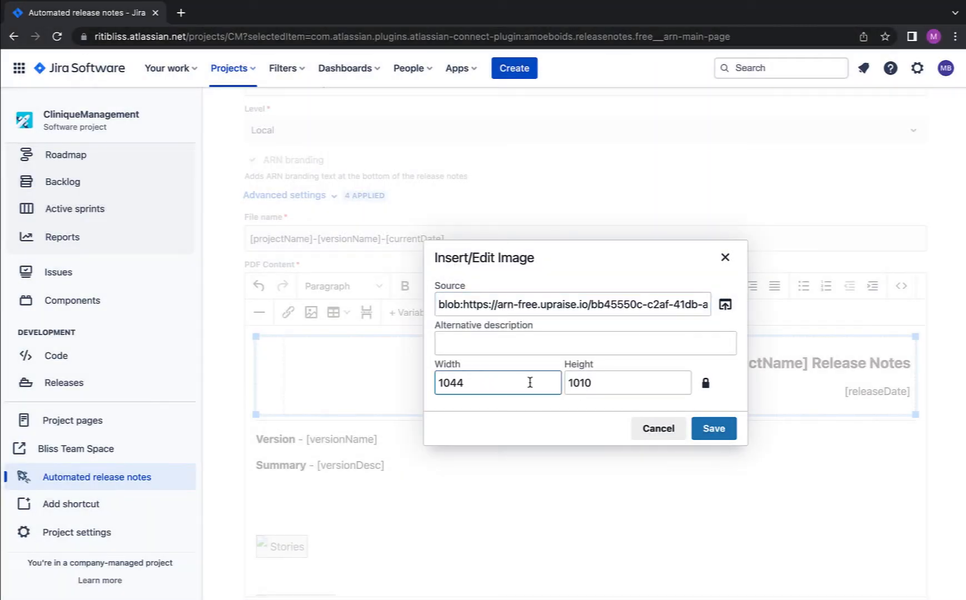
pyautogui.press('BackSpace')
pyautogui.press('BackSpace')
pyautogui.press('BackSpace')
pyautogui.press('BackSpace')
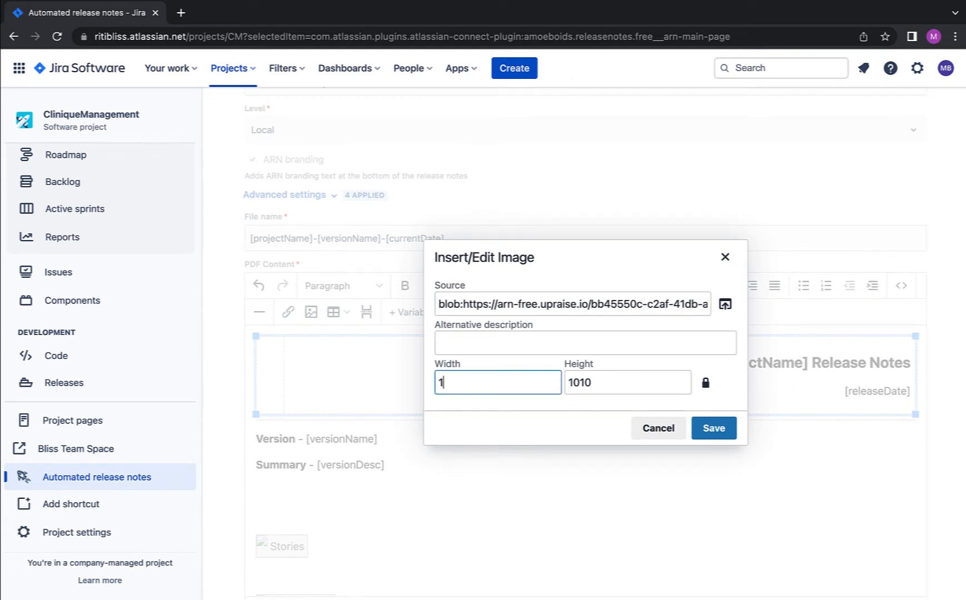
pyautogui.write('155')
pyautogui.press('Tab')
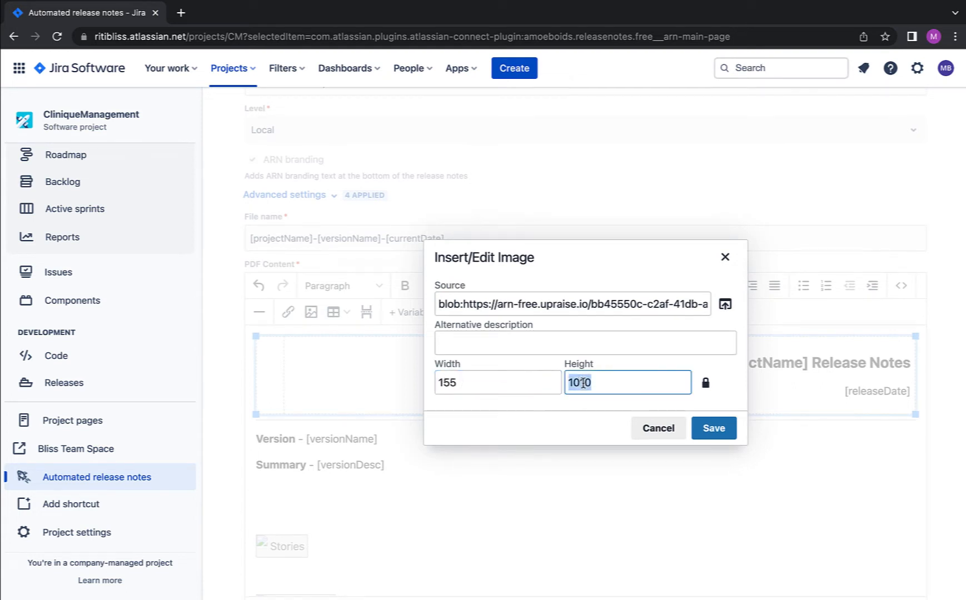
pyautogui.write('155')
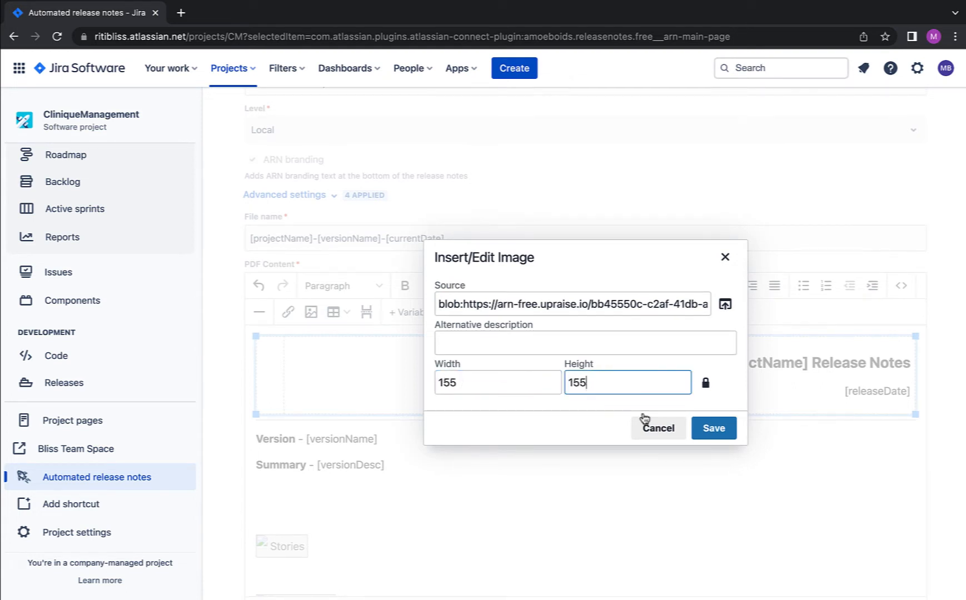
pyautogui.click(715, 429)
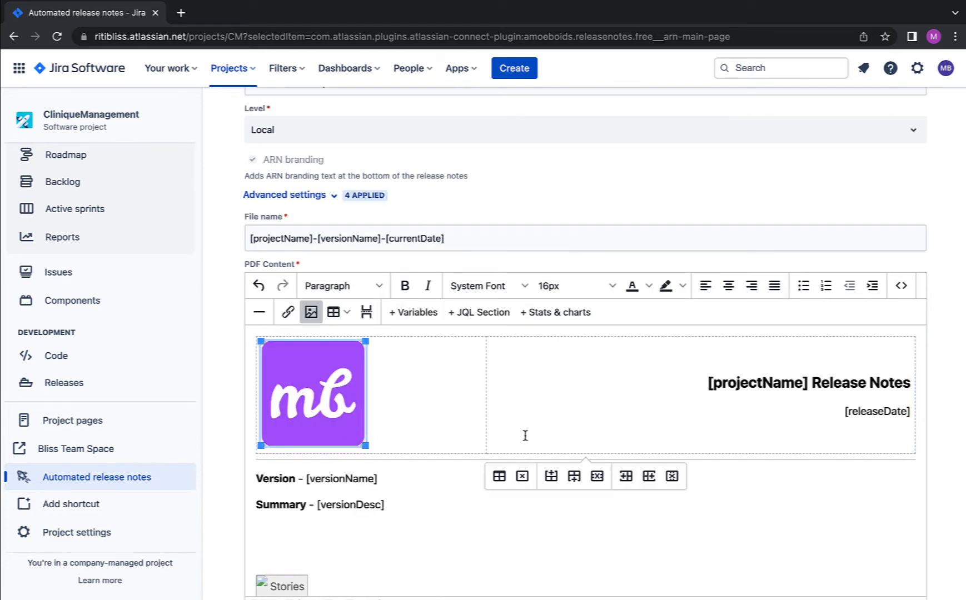
# Shrink the mb logo in the header to about 109 × 109.
pyautogui.moveTo(365, 446); pyautogui.dragTo(354, 414)
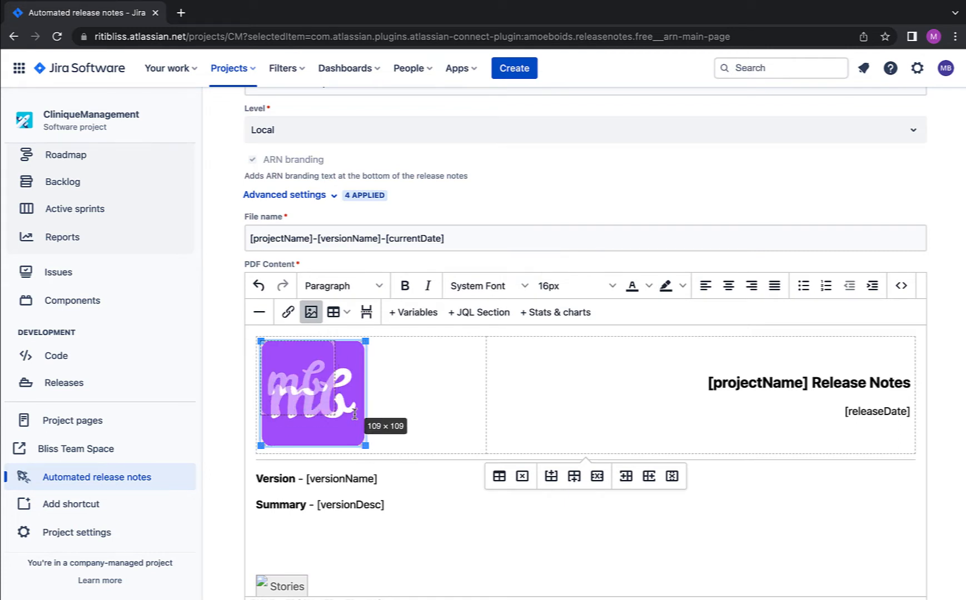
pyautogui.moveTo(354, 414); pyautogui.dragTo(354, 415)
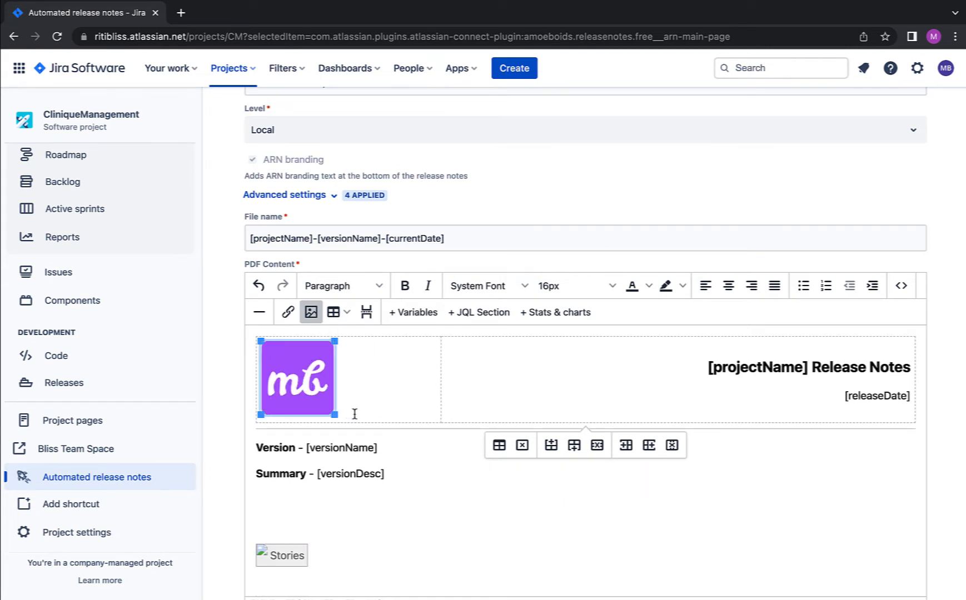
pyautogui.scroll(-2, 474, 493)
pyautogui.scroll(2, 472, 493)
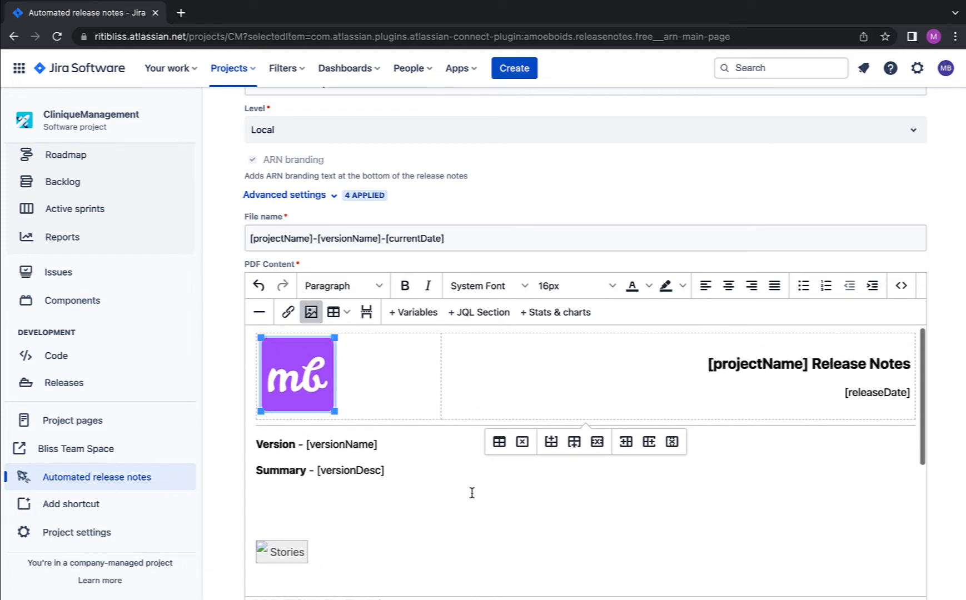
pyautogui.scroll(-2, 343, 408)
pyautogui.scroll(2, 343, 410)
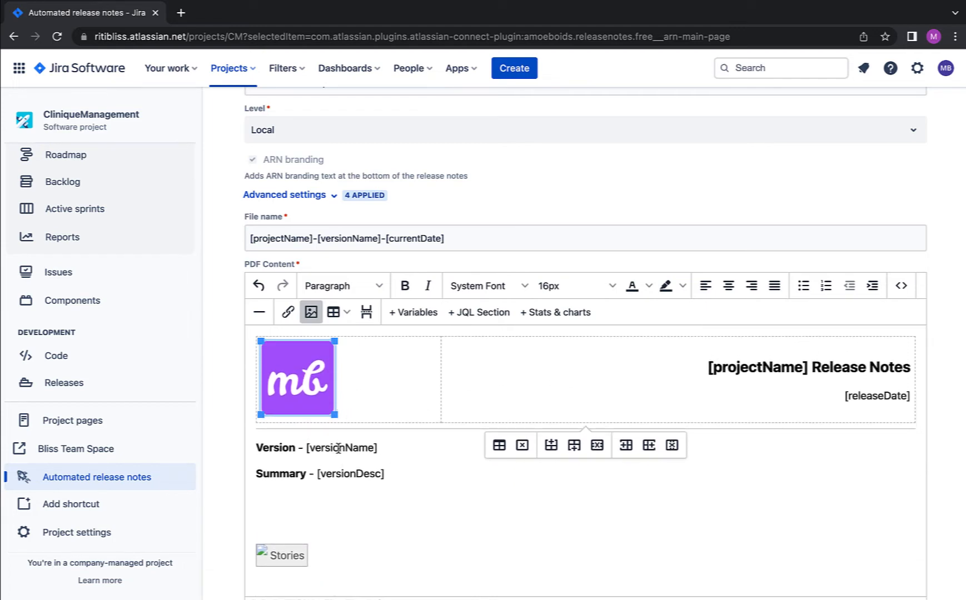
# Delete the Summary line with its version description variable and one blank line beneath the Version line.
pyautogui.doubleClick(277, 449)
pyautogui.doubleClick(345, 447)
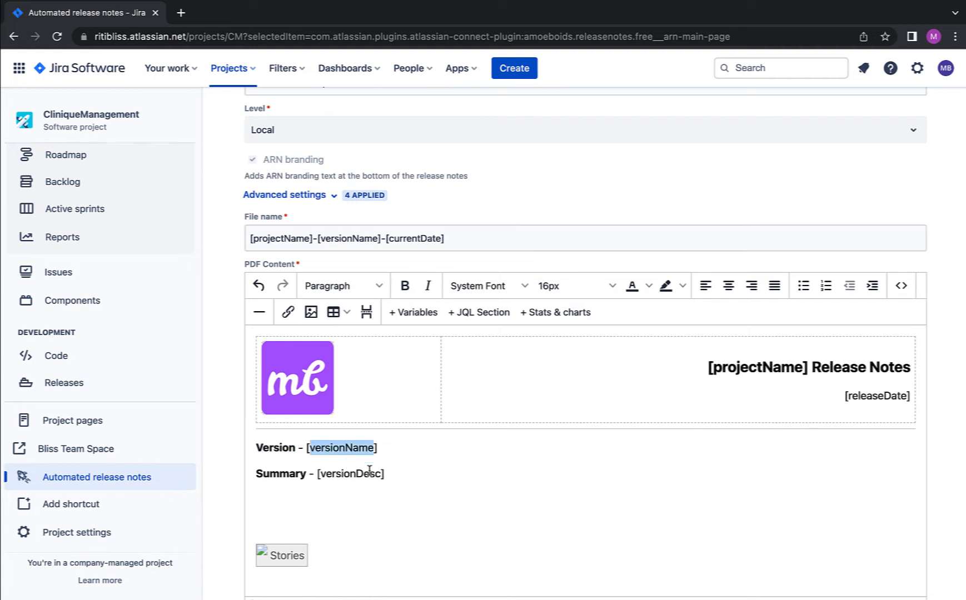
pyautogui.doubleClick(356, 475)
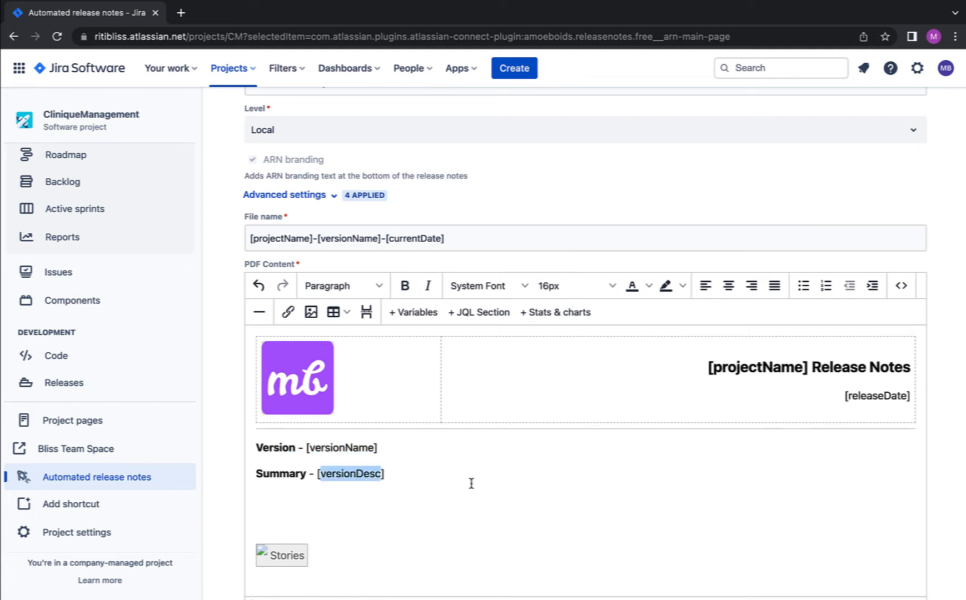
pyautogui.scroll(-1, 471, 484)
pyautogui.click(422, 462)
pyautogui.moveTo(386, 451); pyautogui.dragTo(255, 454)
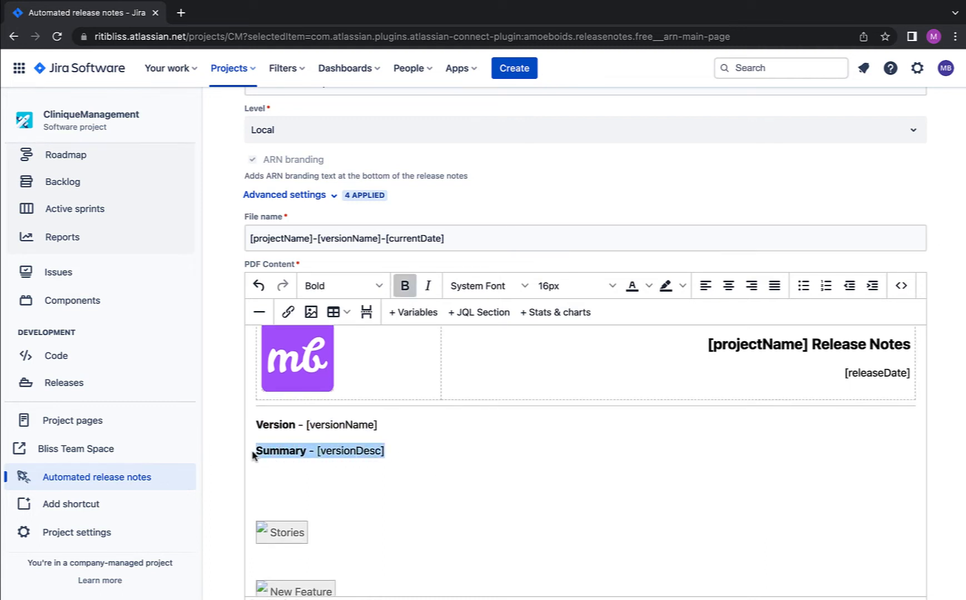
pyautogui.press('Delete')
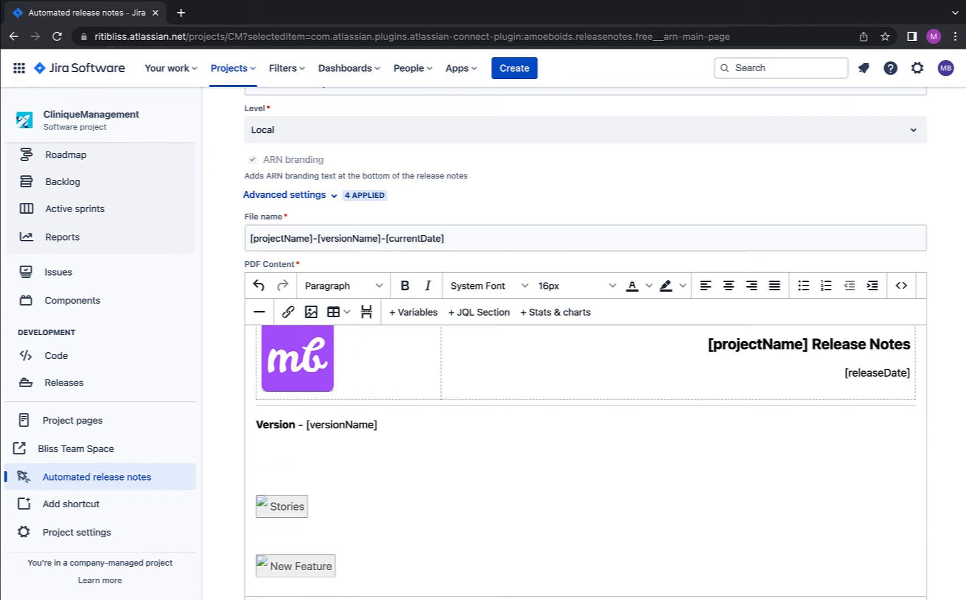
pyautogui.click(383, 475)
pyautogui.press('BackSpace')
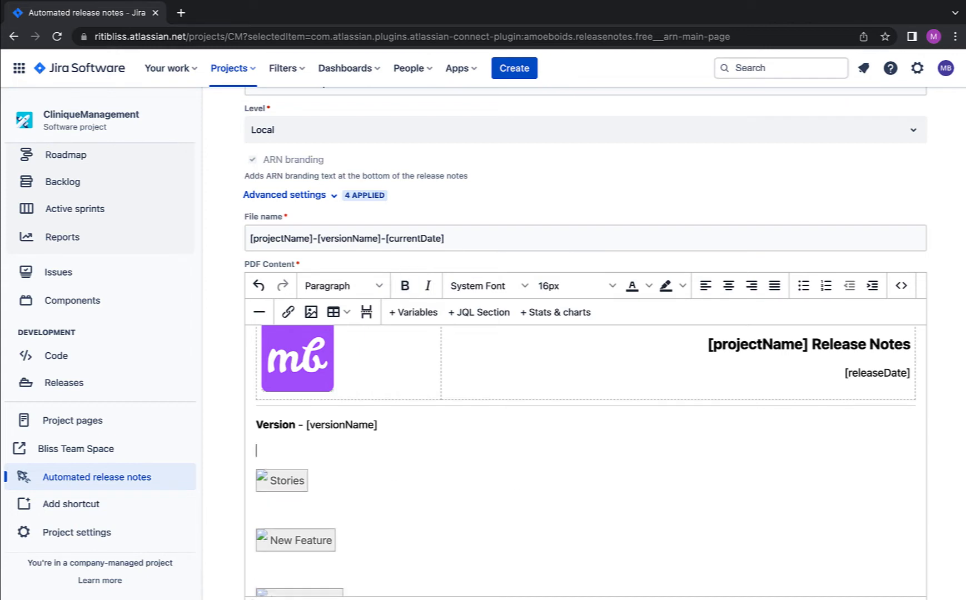
# Rename the template as CM PDF Template.
pyautogui.scroll(4, 688, 446)
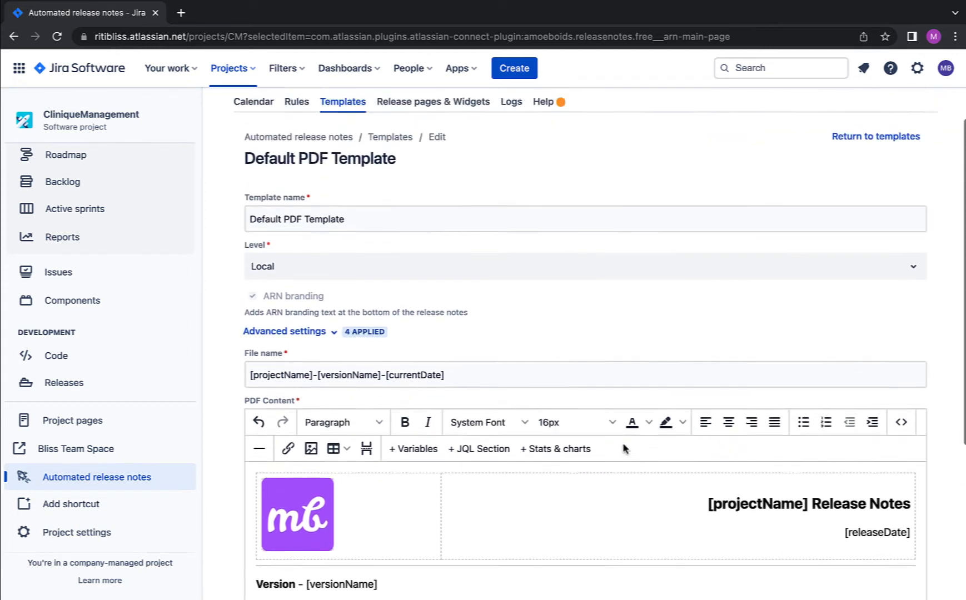
pyautogui.doubleClick(263, 272)
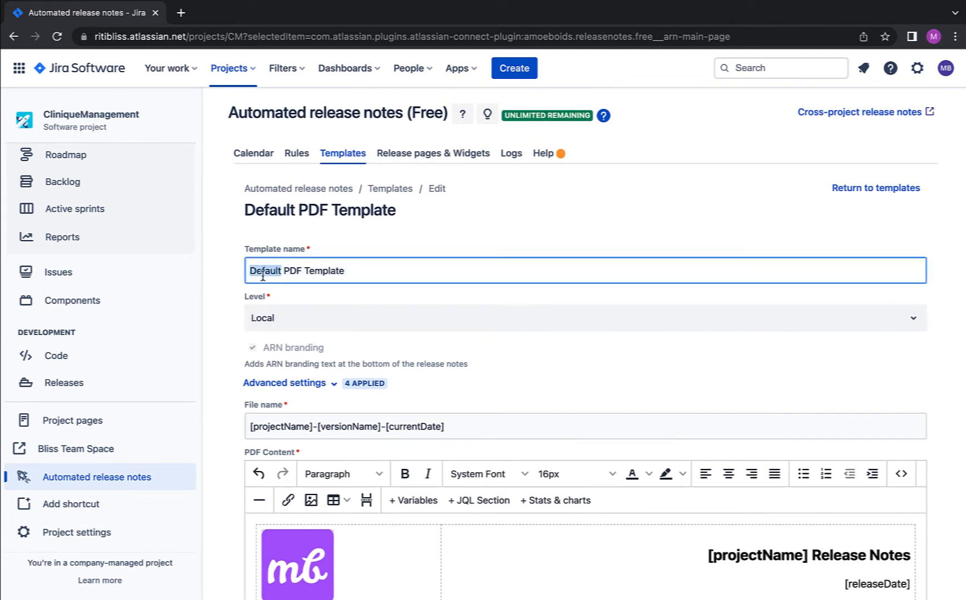
pyautogui.press('BackSpace')
pyautogui.write('CM')
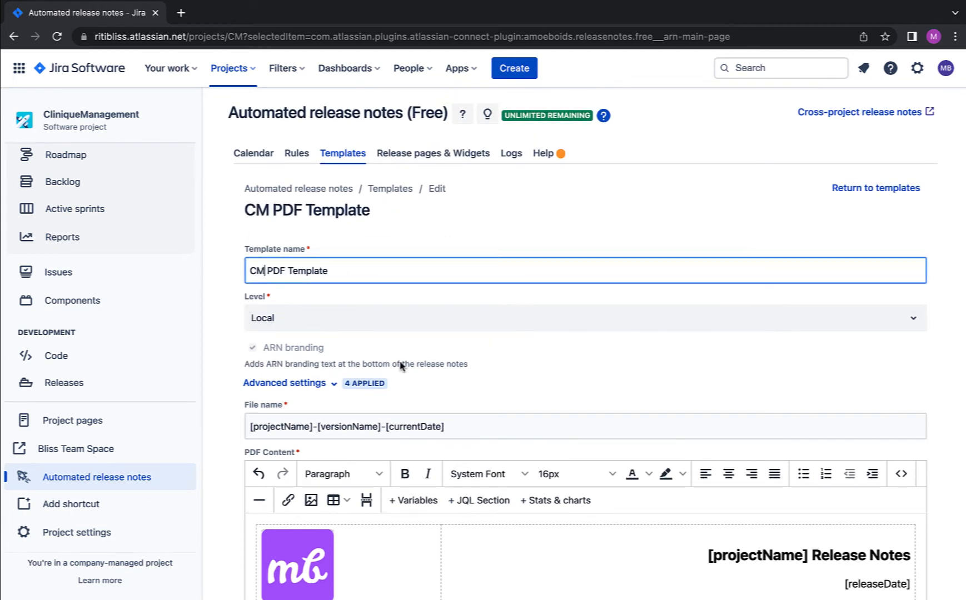
# Delete the New Feature, Improvements and Tasks JQL sections from the PDF content.
pyautogui.scroll(-5, 403, 369)
pyautogui.scroll(-1, 403, 422)
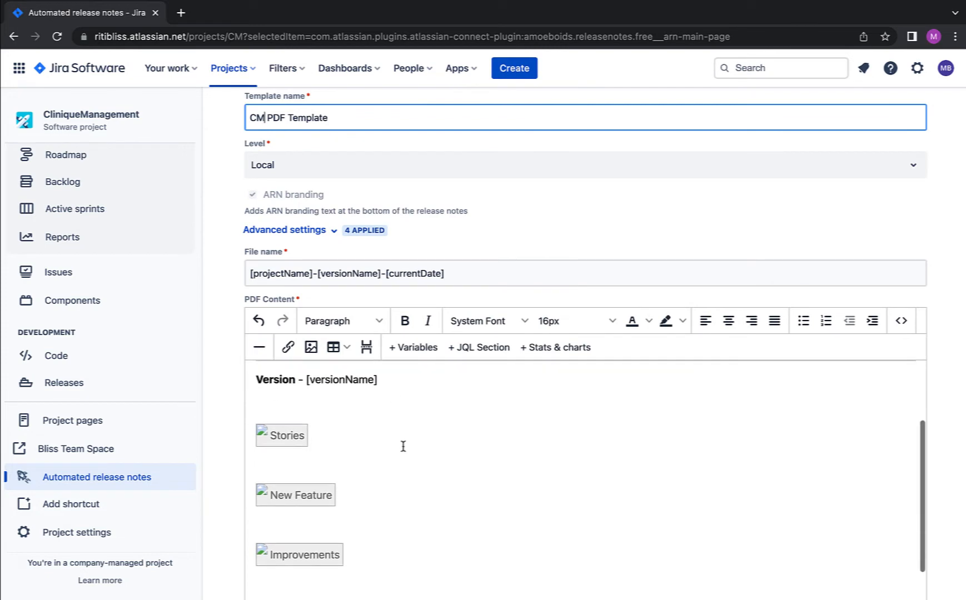
pyautogui.scroll(-2, 328, 489)
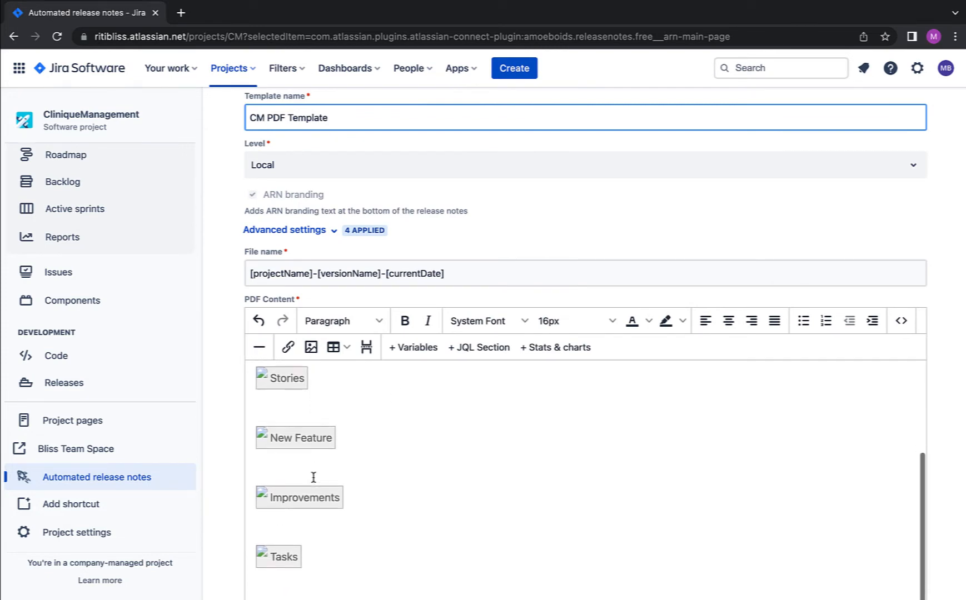
pyautogui.click(315, 442)
pyautogui.click(326, 413)
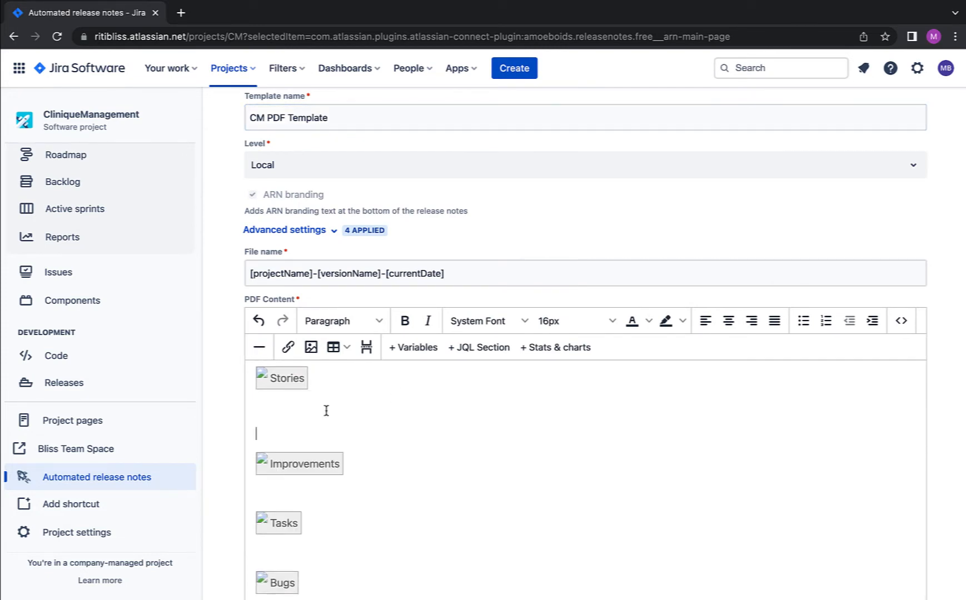
pyautogui.click(315, 463)
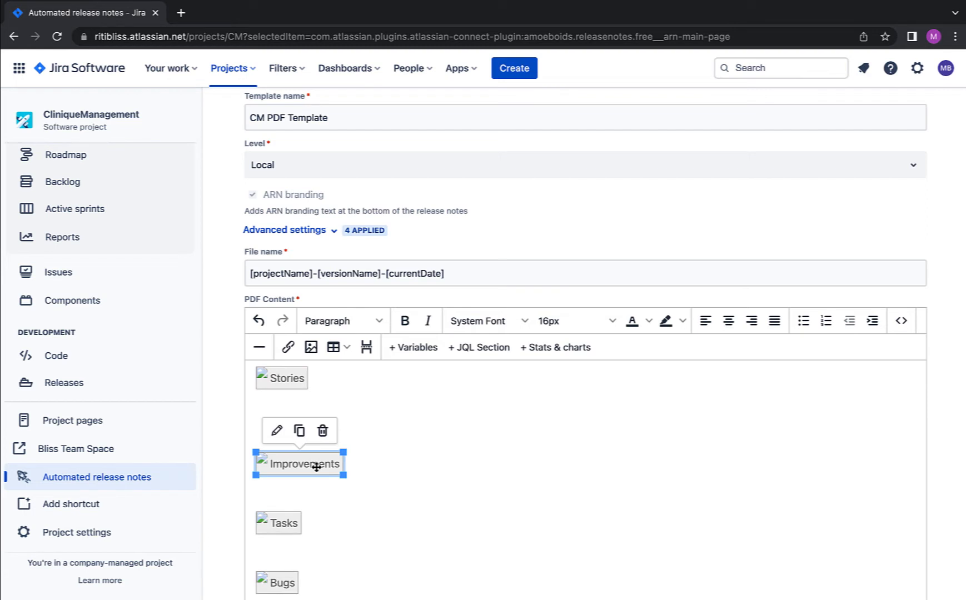
pyautogui.click(323, 429)
pyautogui.scroll(-1, 339, 460)
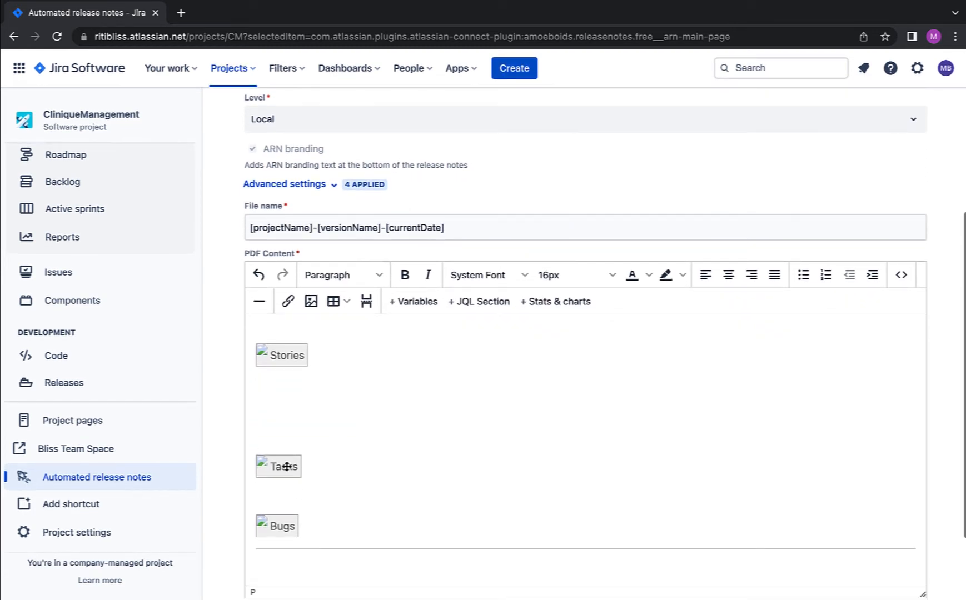
pyautogui.click(286, 466)
pyautogui.click(319, 436)
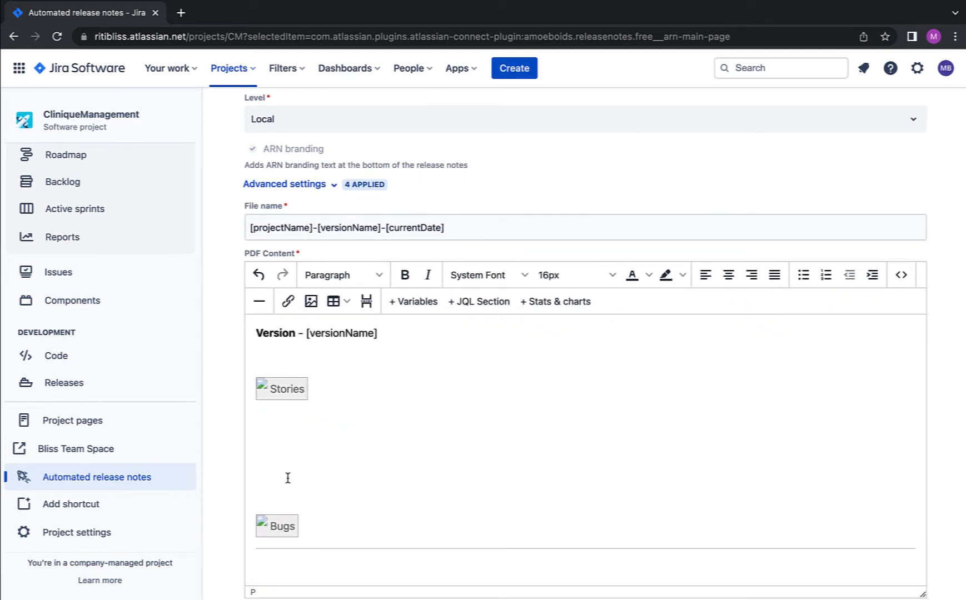
# Remove the extra blank lines between the Stories and Bugs sections, leaving a single one.
pyautogui.press('BackSpace')
pyautogui.press('BackSpace')
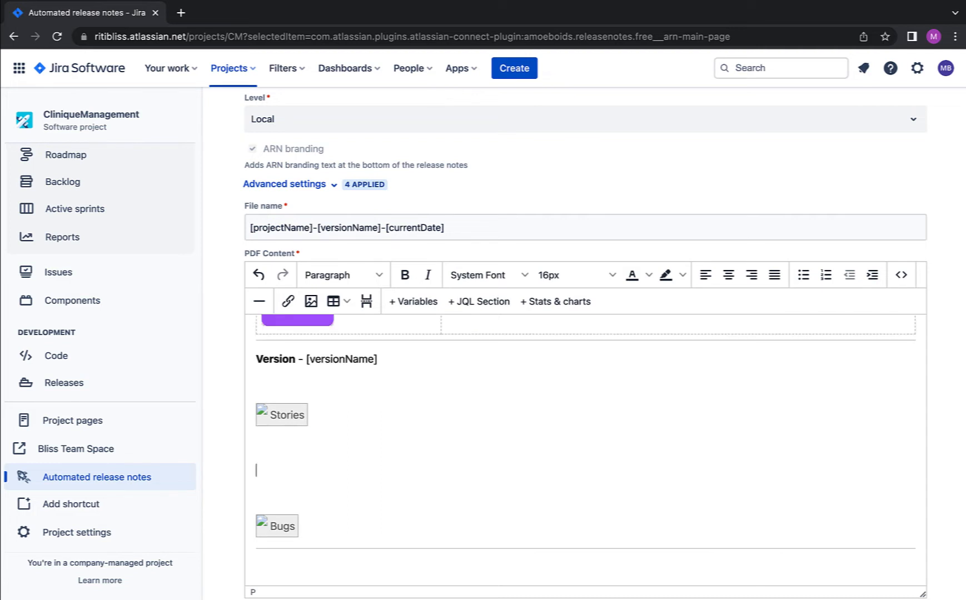
pyautogui.press('Down')
pyautogui.press('Down')
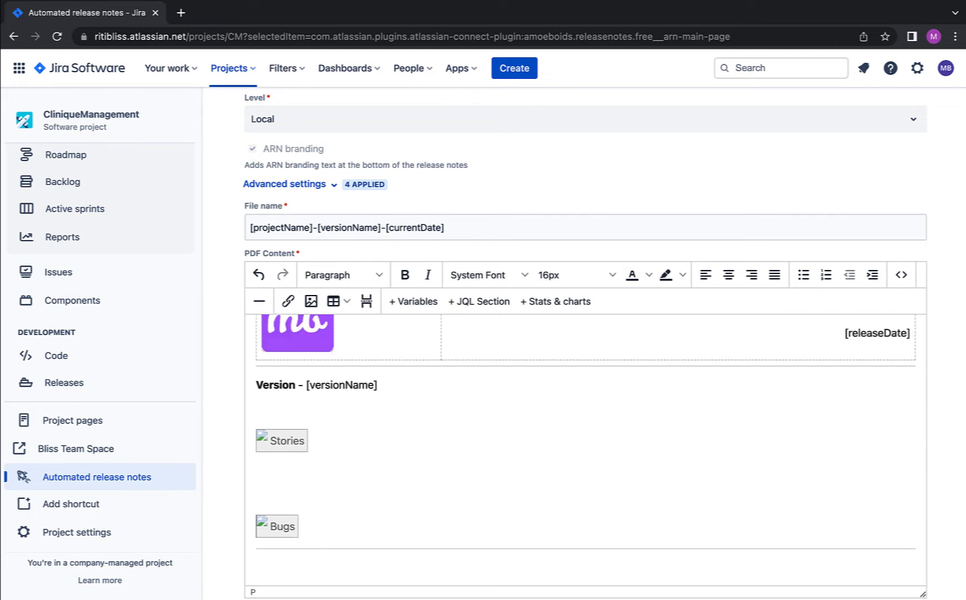
pyautogui.scroll(-2, 446, 506)
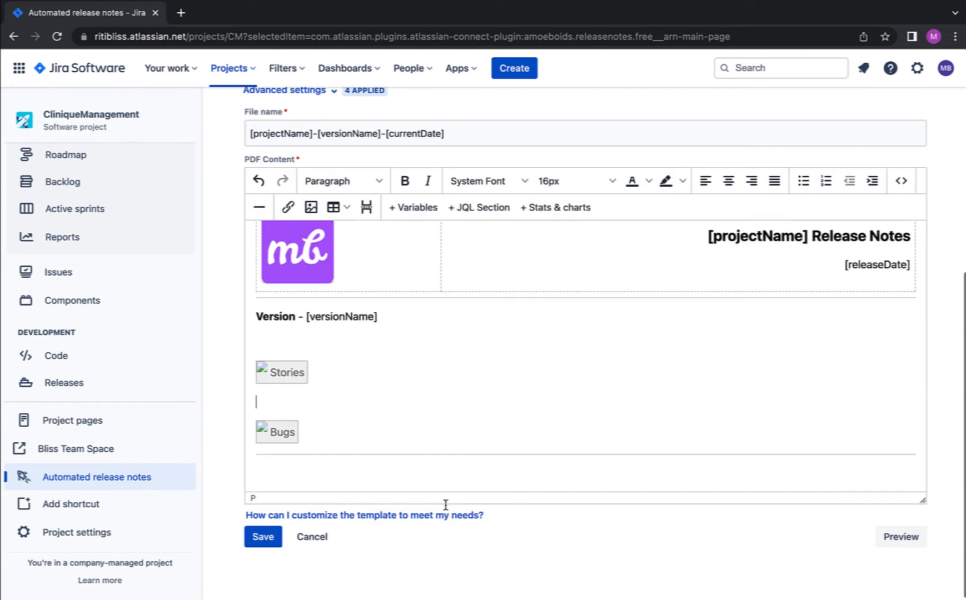
# Add the line "This was per latest release." beneath the Bugs section of the PDF content.
pyautogui.click(348, 435)
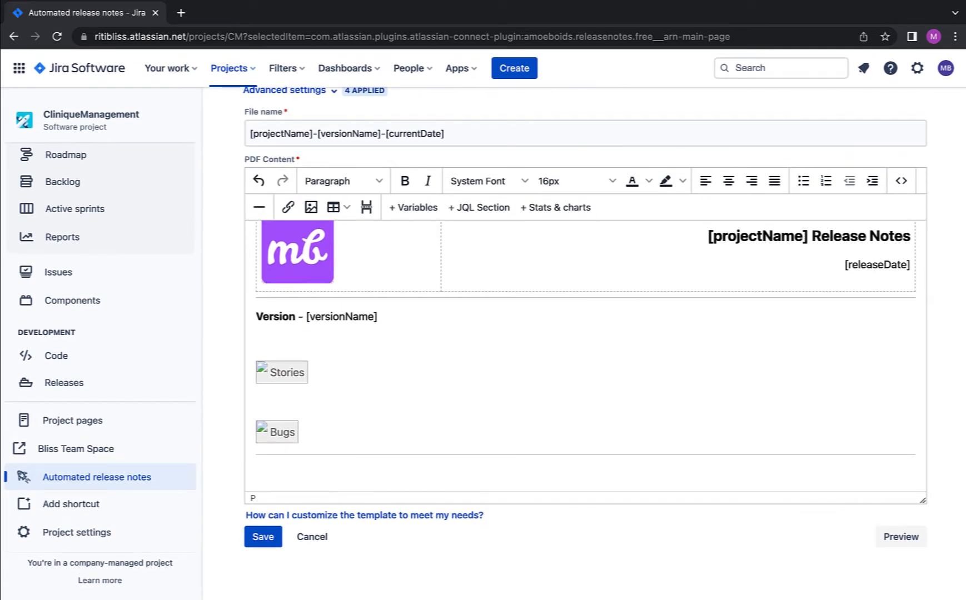
pyautogui.press('Return')
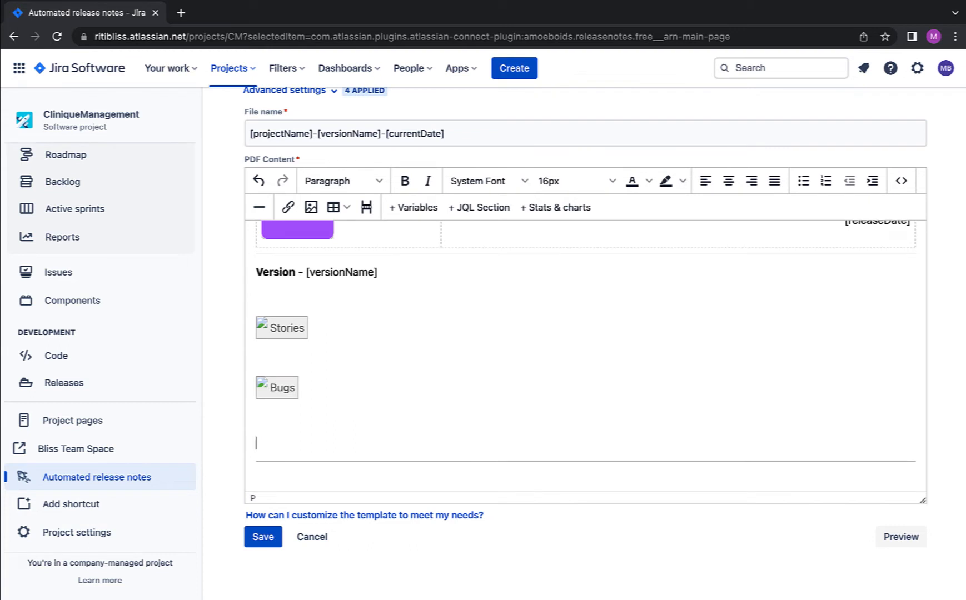
pyautogui.write('This was paer')
pyautogui.press('BackSpace')
pyautogui.press('BackSpace')
pyautogui.press('BackSpace')
pyautogui.press('BackSpace')
pyautogui.press('BackSpace')
pyautogui.write('per latest re')
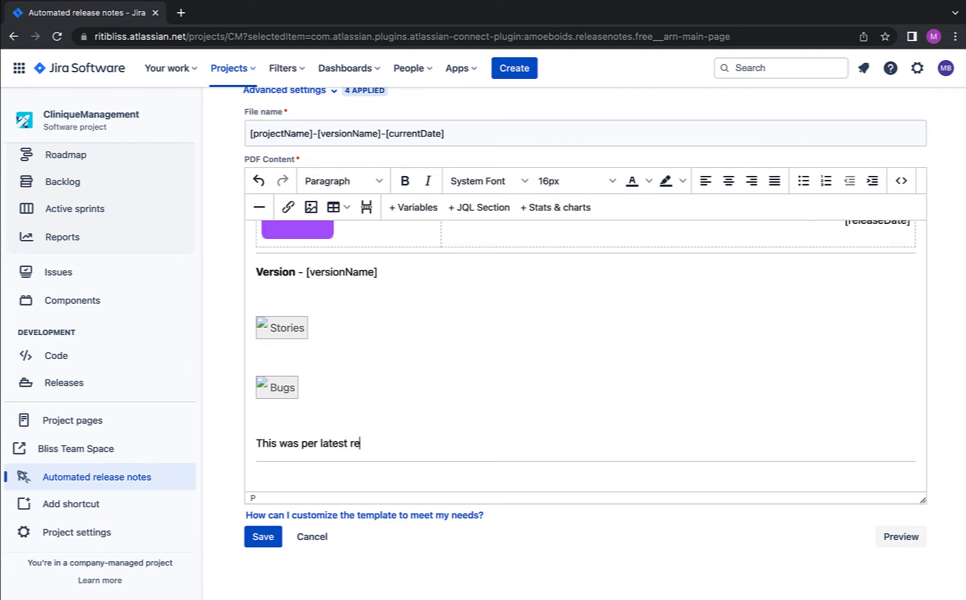
pyautogui.write('lease.')
# Add a new line reading "For Doubts Contact:" followed by the userName variable and a dash.
pyautogui.press('Return')
pyautogui.write('Fo')
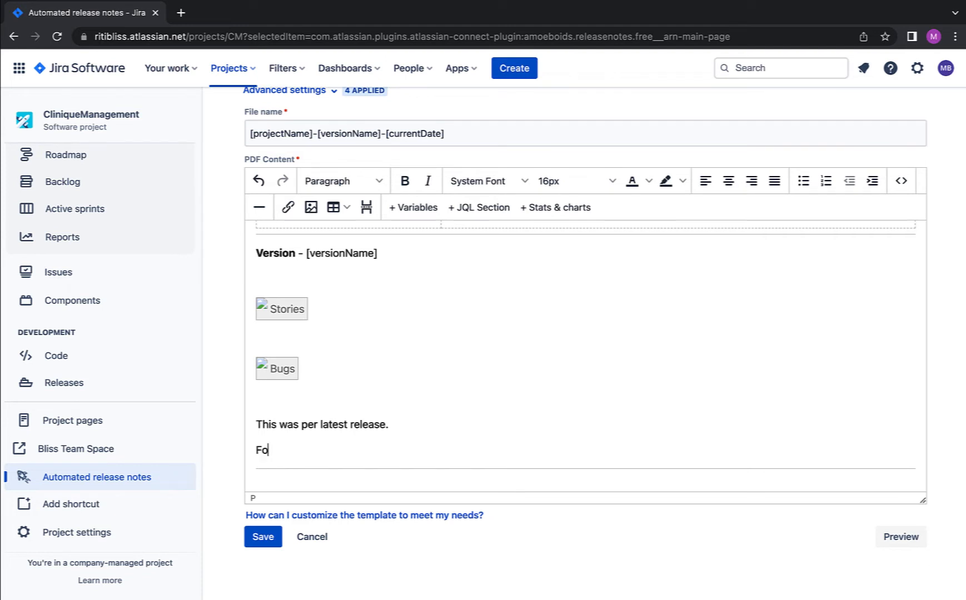
pyautogui.write('r Doubts Conta')
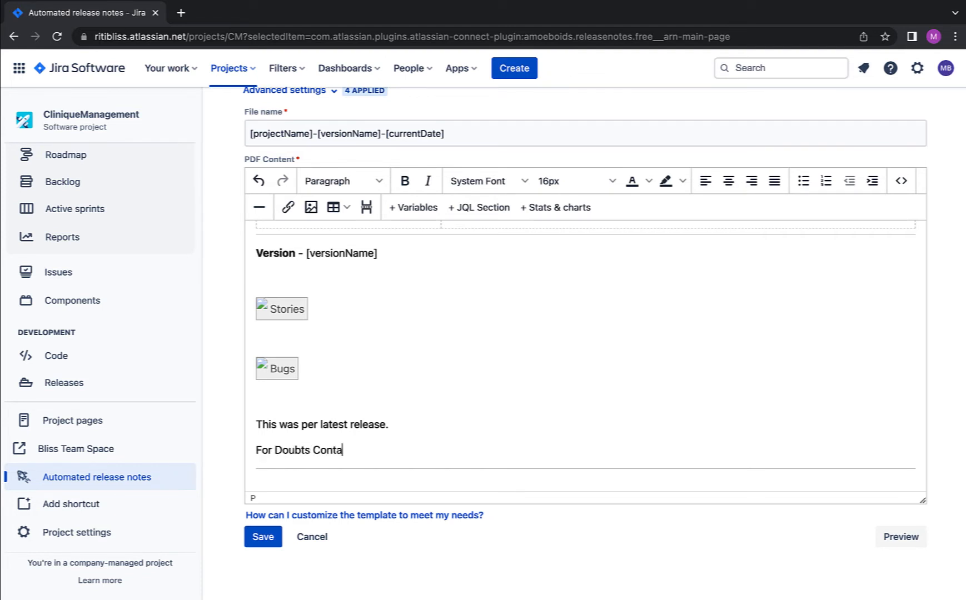
pyautogui.write('ct:')
pyautogui.click(429, 212)
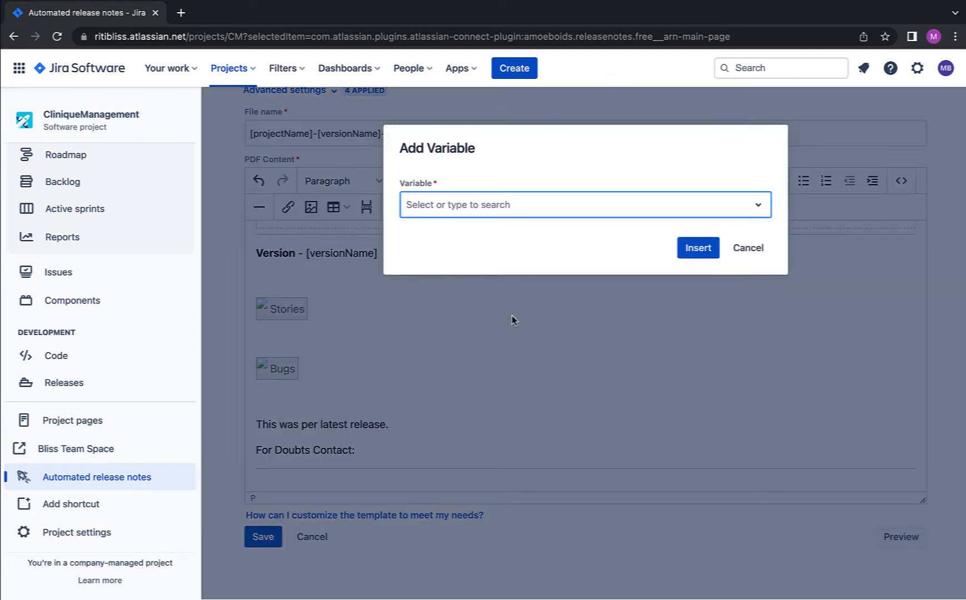
pyautogui.click(515, 210)
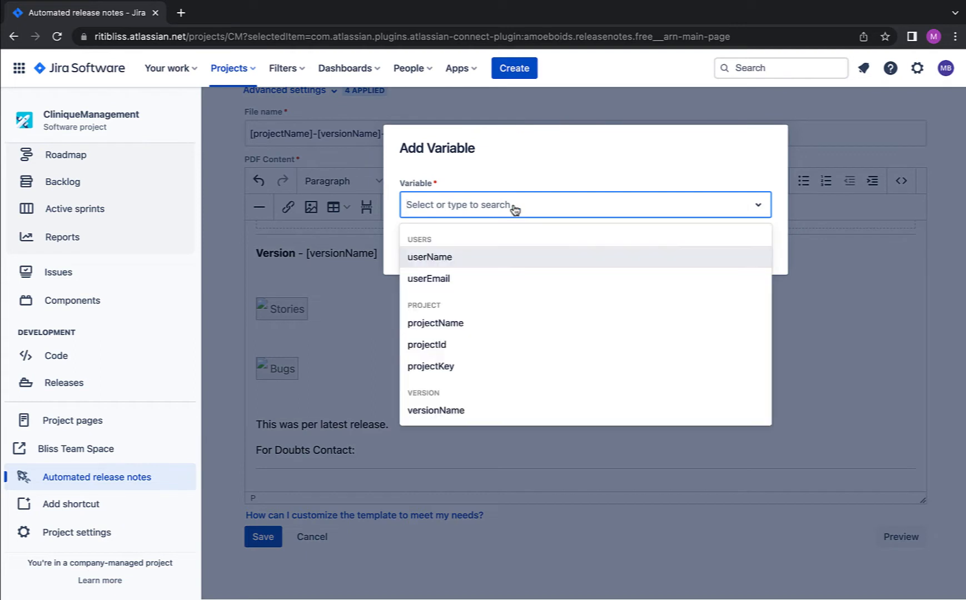
pyautogui.click(453, 280)
pyautogui.click(447, 257)
pyautogui.click(694, 249)
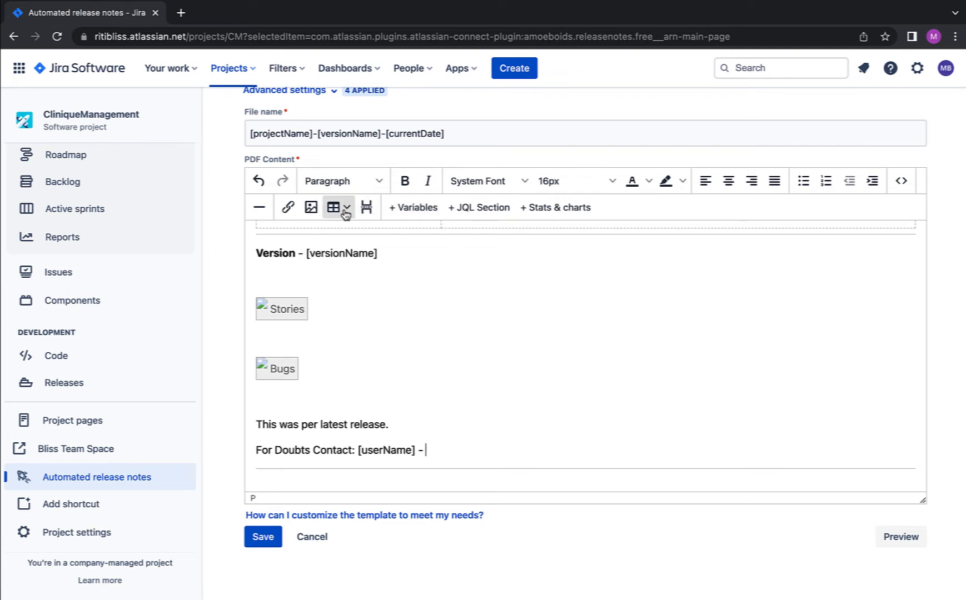
# Insert the userEmail variable at the end of the contact line and save the template.
pyautogui.click(416, 207)
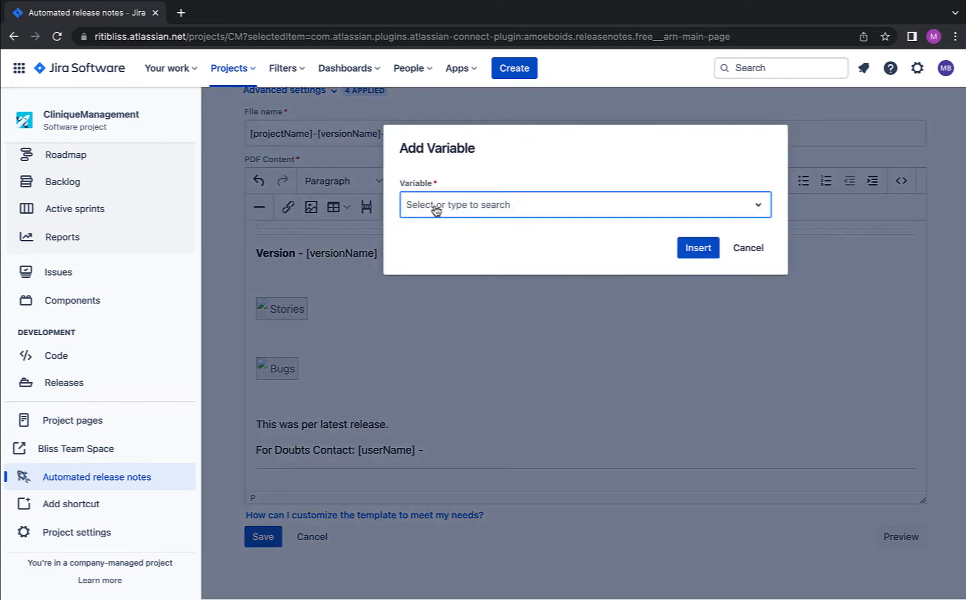
pyautogui.click(446, 210)
pyautogui.click(441, 279)
pyautogui.click(699, 249)
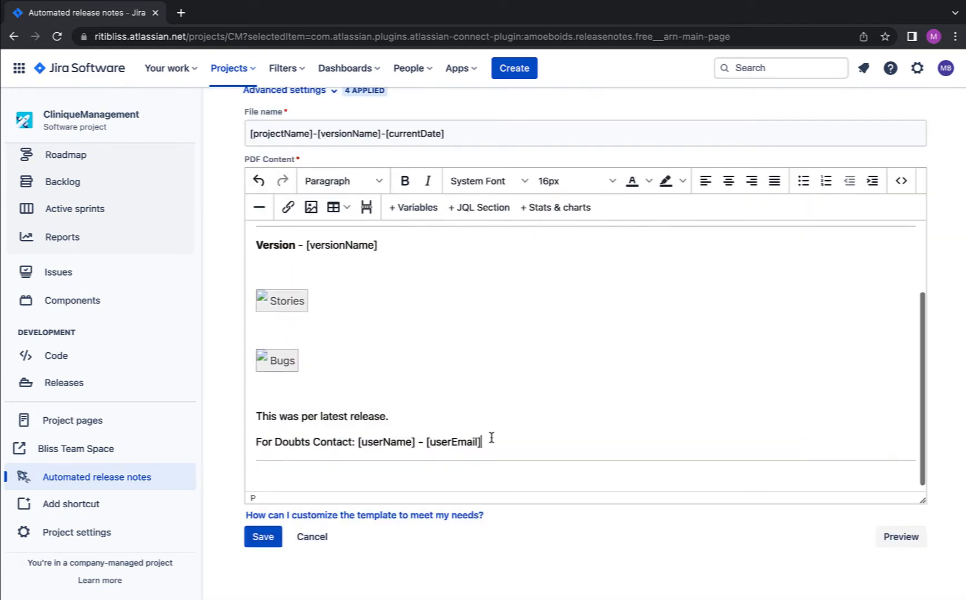
pyautogui.scroll(-1, 501, 389)
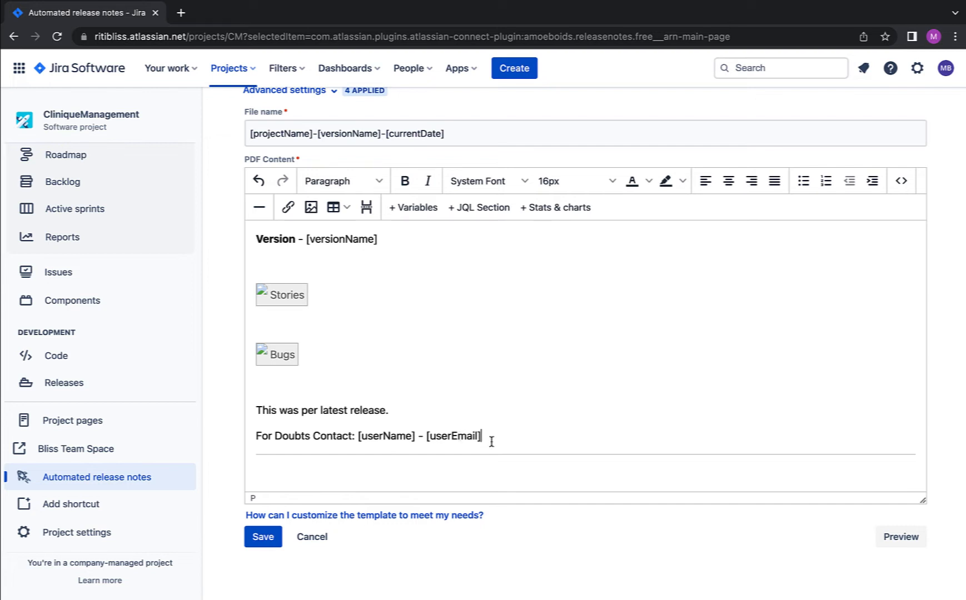
pyautogui.click(259, 542)
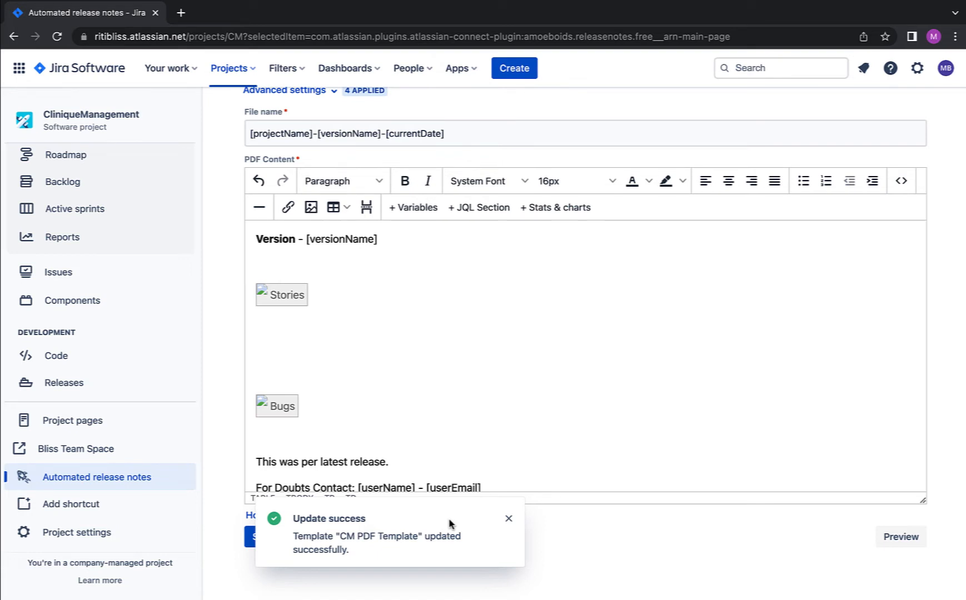
pyautogui.click(508, 522)
# Start a new JQL section for the PDF content and browse the fields available for its query.
pyautogui.scroll(-1, 509, 314)
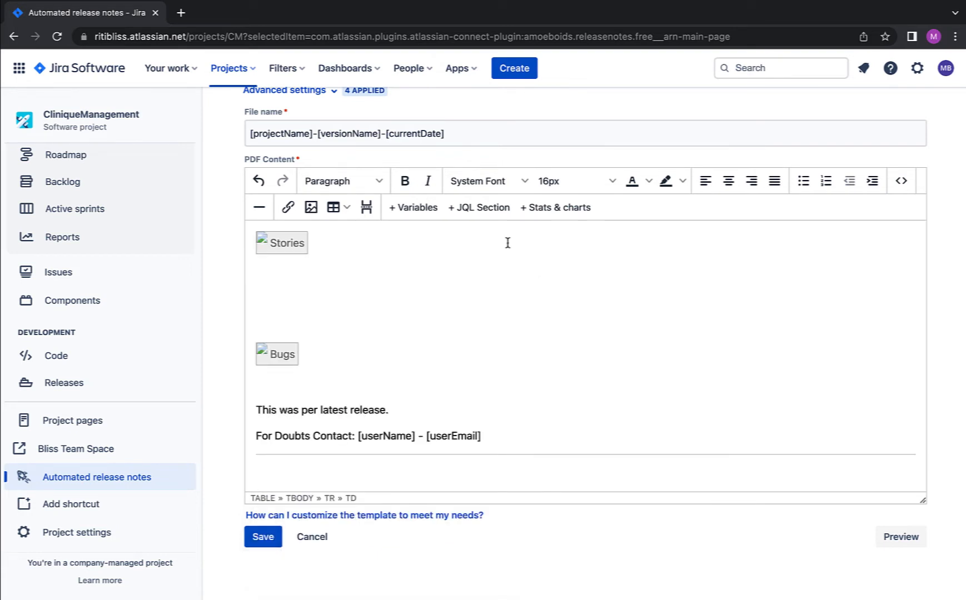
pyautogui.click(492, 209)
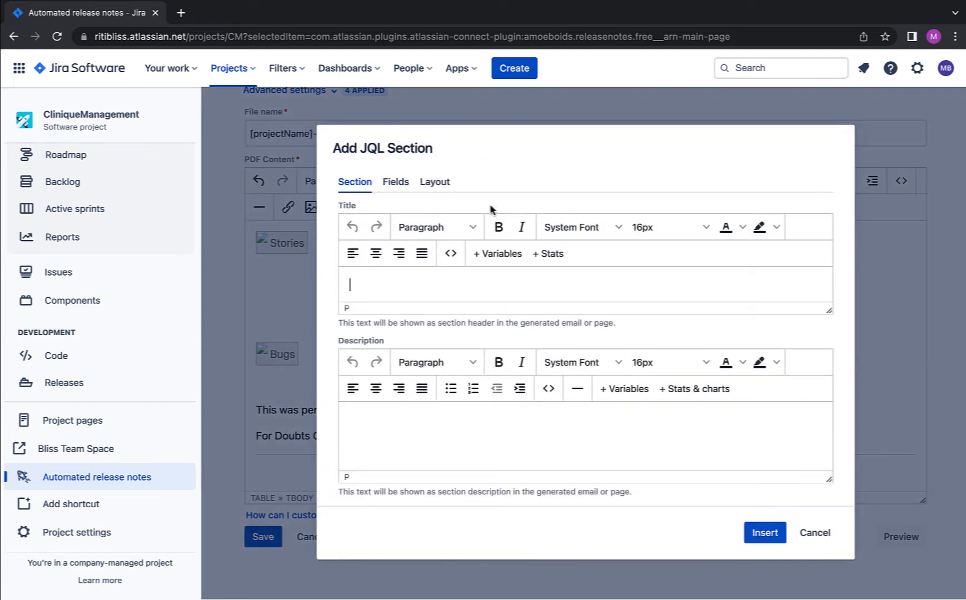
pyautogui.scroll(-5, 498, 389)
pyautogui.click(433, 287)
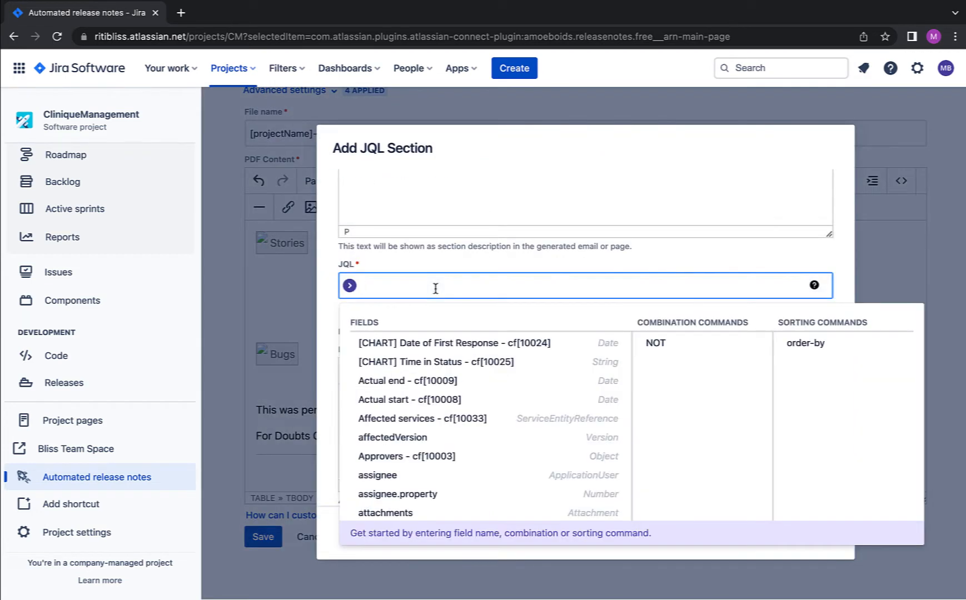
pyautogui.scroll(-10, 451, 477)
pyautogui.scroll(10, 451, 476)
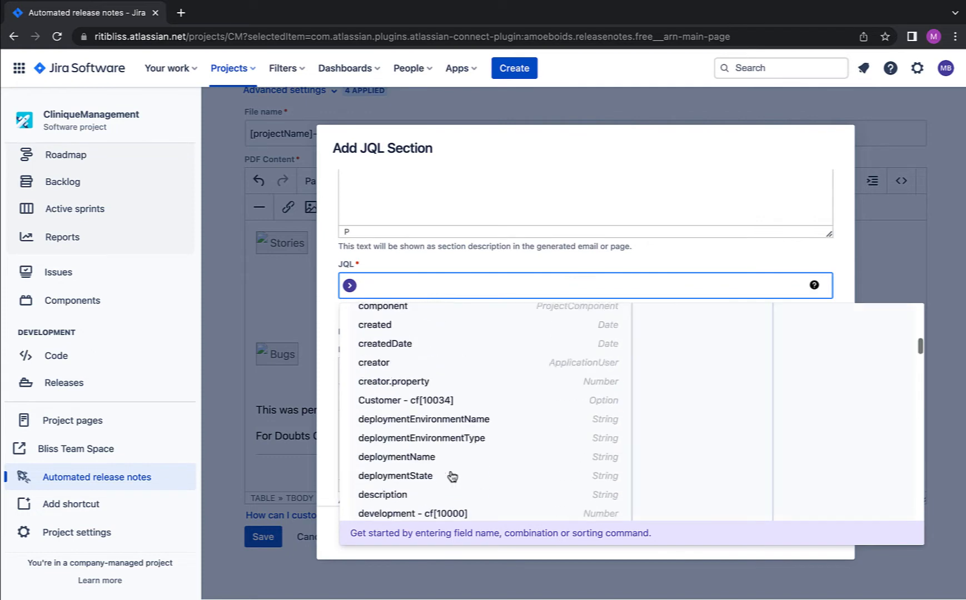
pyautogui.scroll(-2, 453, 476)
pyautogui.scroll(-9, 453, 477)
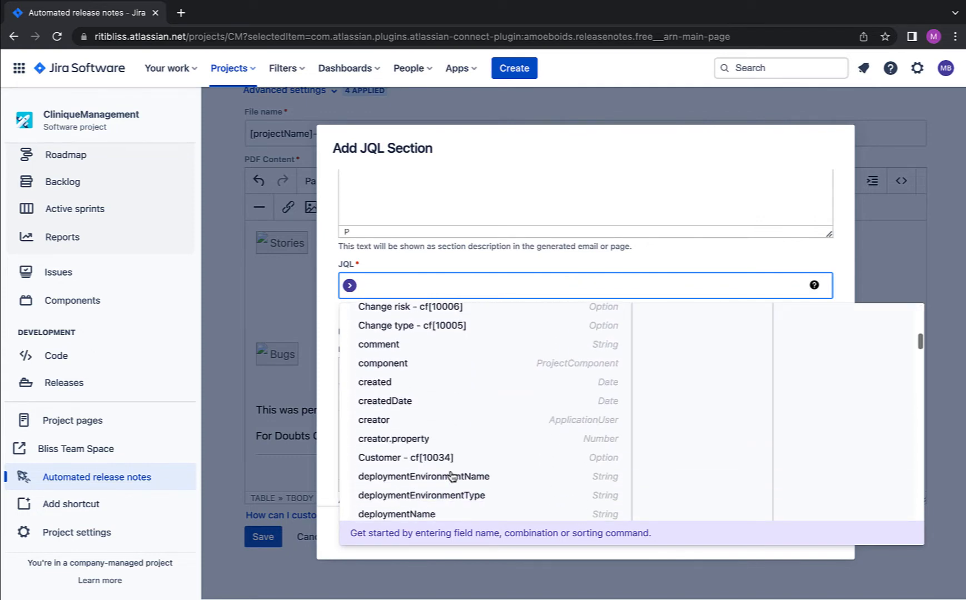
pyautogui.scroll(-8, 453, 476)
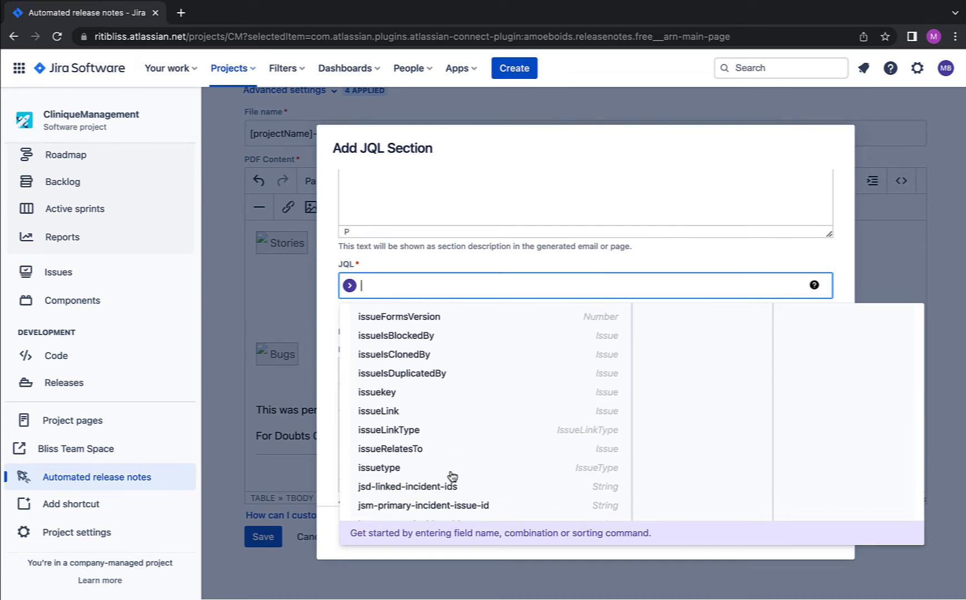
# Set the section's query to "project = CliniqueManagement AND labels in (SysCrash )" and try to insert the section.
pyautogui.write('project')
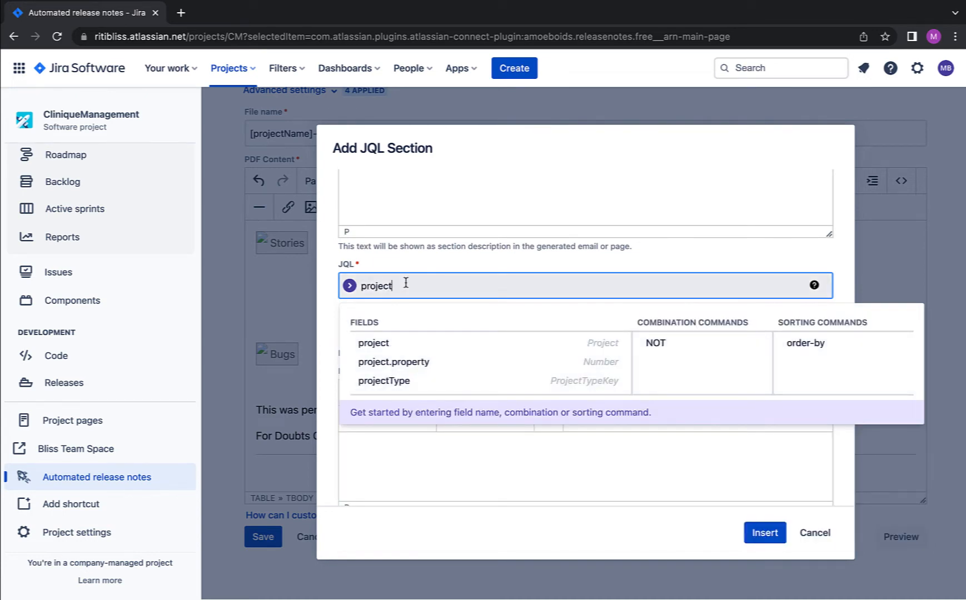
pyautogui.press('BackSpace')
pyautogui.press('BackSpace')
pyautogui.press('BackSpace')
pyautogui.press('BackSpace')
pyautogui.press('BackSpace')
pyautogui.write('oject')
pyautogui.write('=')
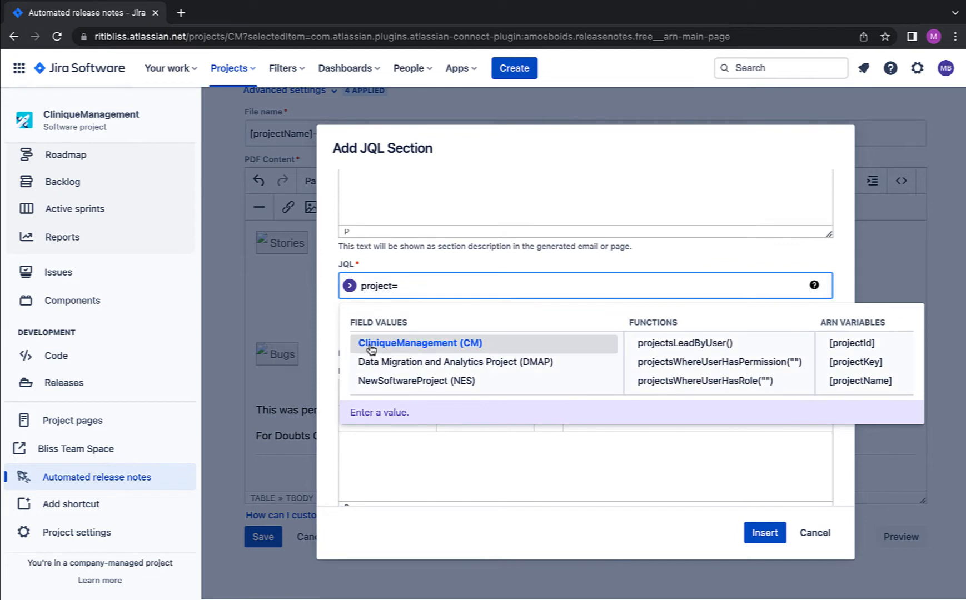
pyautogui.click(364, 342)
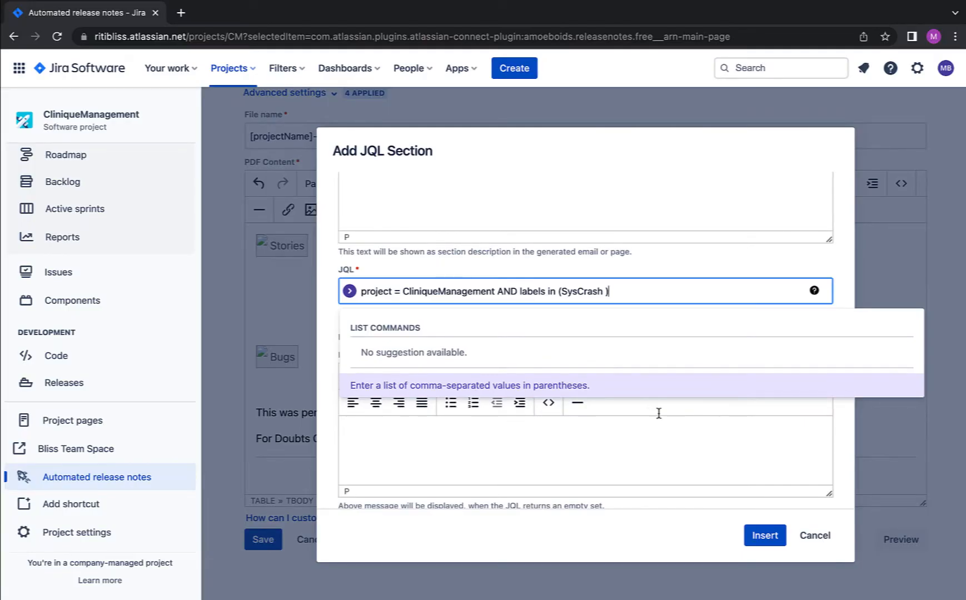
pyautogui.click(765, 536)
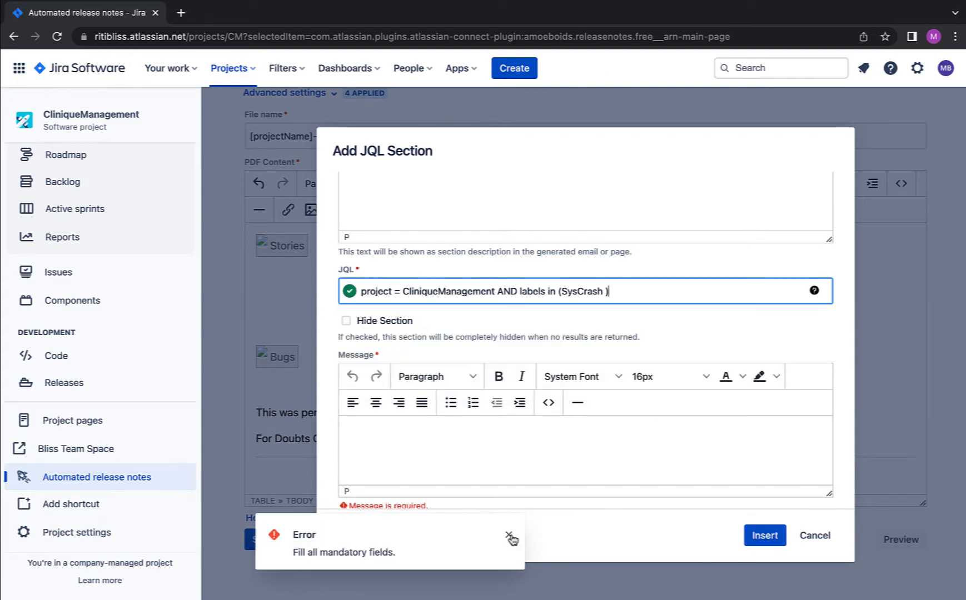
pyautogui.click(510, 538)
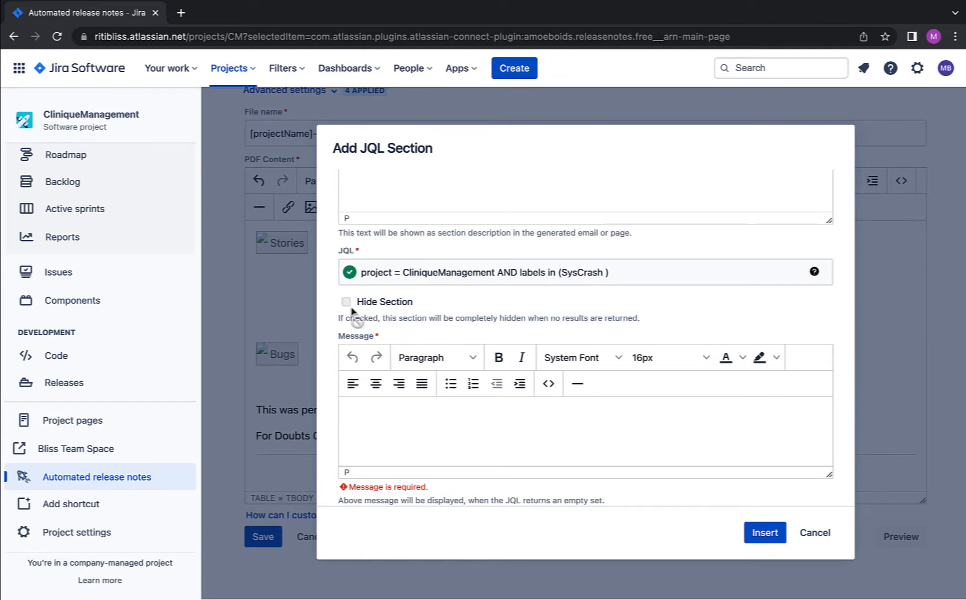
# Set the section's empty-result message to "No Critical Bugs" and format it bold and italic.
pyautogui.click(407, 412)
pyautogui.write('No Cri')
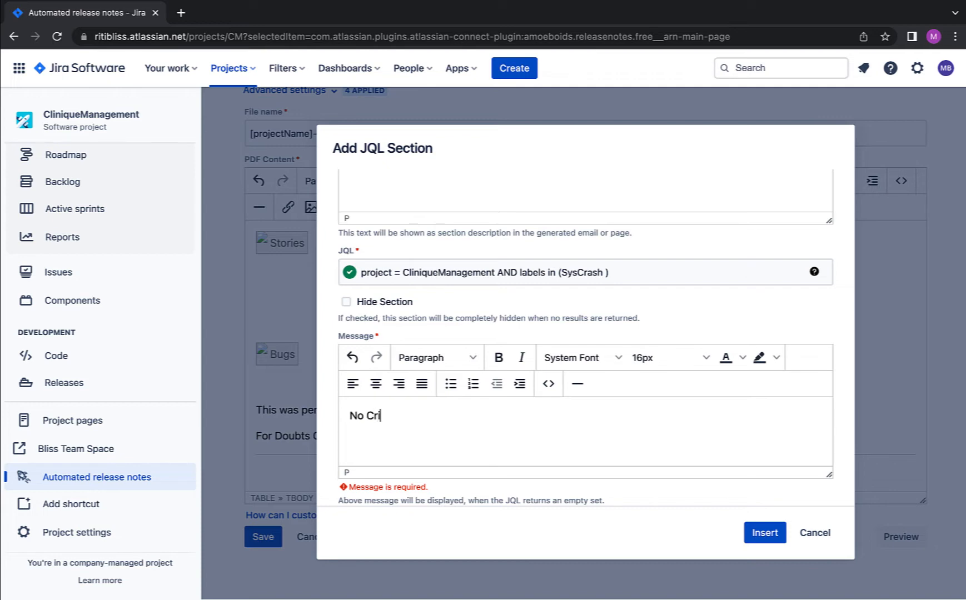
pyautogui.write('tical Bugs')
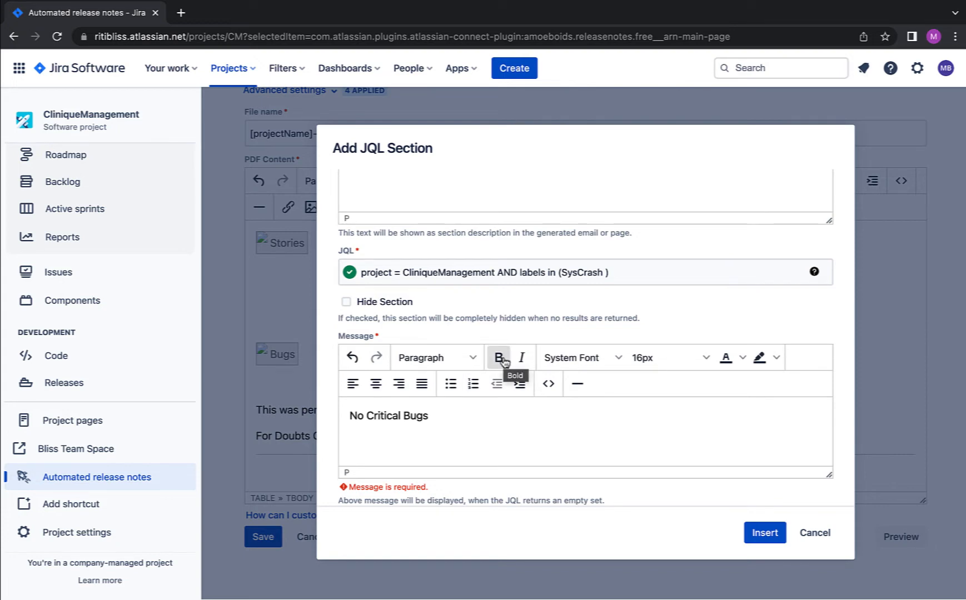
pyautogui.click(500, 359)
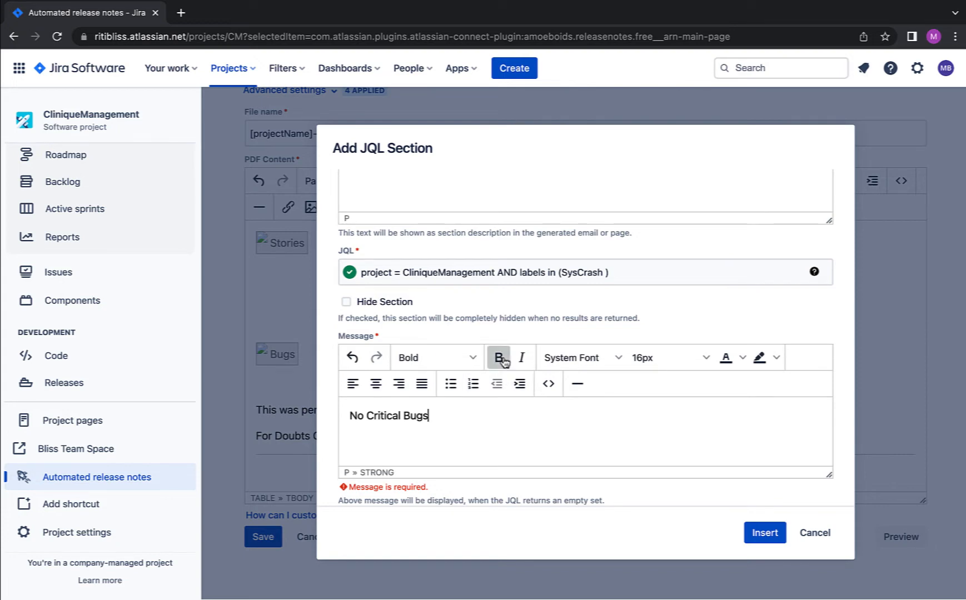
pyautogui.tripleClick(438, 418)
pyautogui.click(498, 358)
pyautogui.click(524, 360)
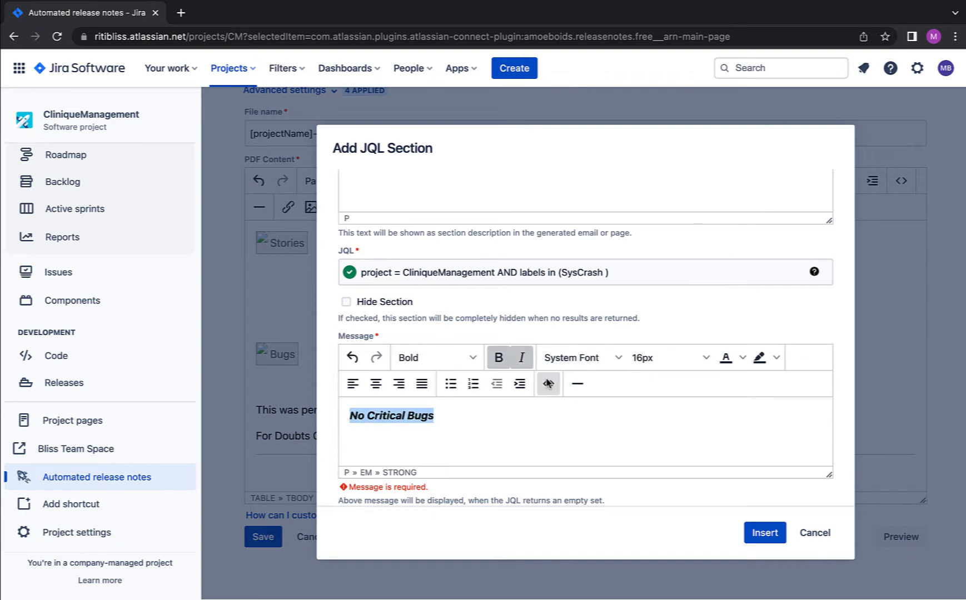
# Colour the "No Critical Bugs" message red and insert the JQL section into the PDF content.
pyautogui.click(743, 358)
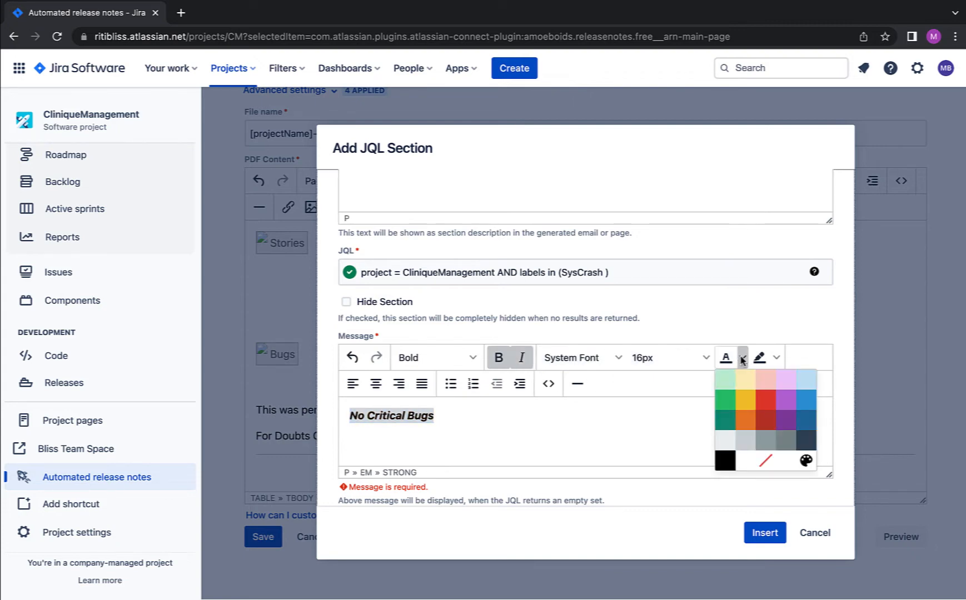
pyautogui.click(765, 399)
pyautogui.click(617, 420)
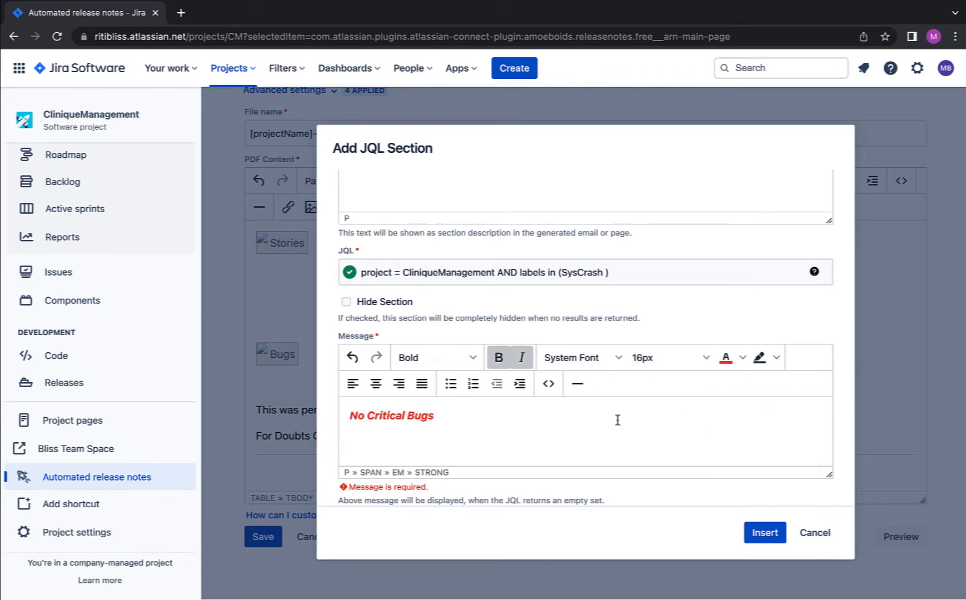
pyautogui.click(772, 534)
pyautogui.click(765, 533)
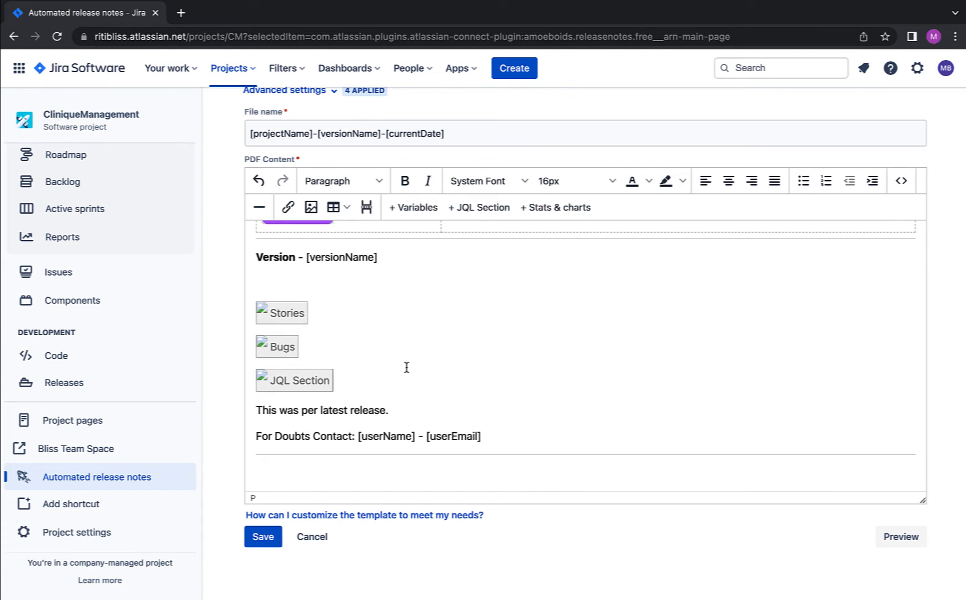
# Save the CM PDF Template with the added JQL section.
pyautogui.click(291, 311)
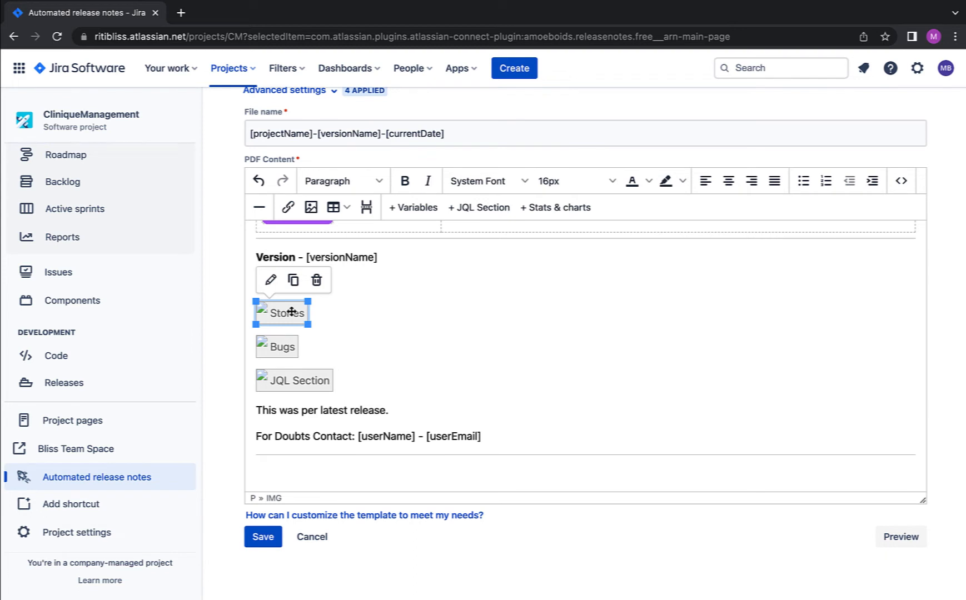
pyautogui.click(444, 292)
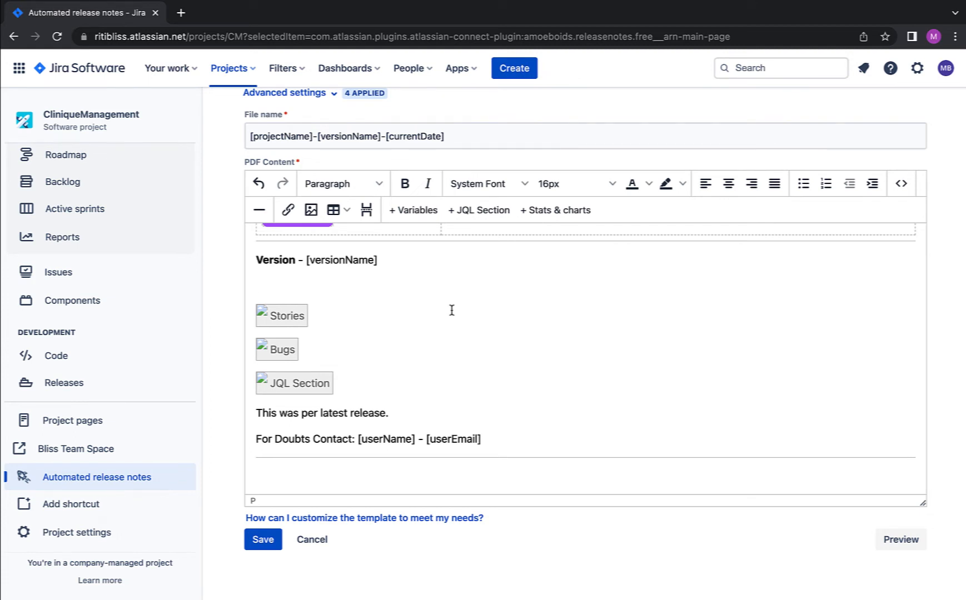
pyautogui.click(264, 537)
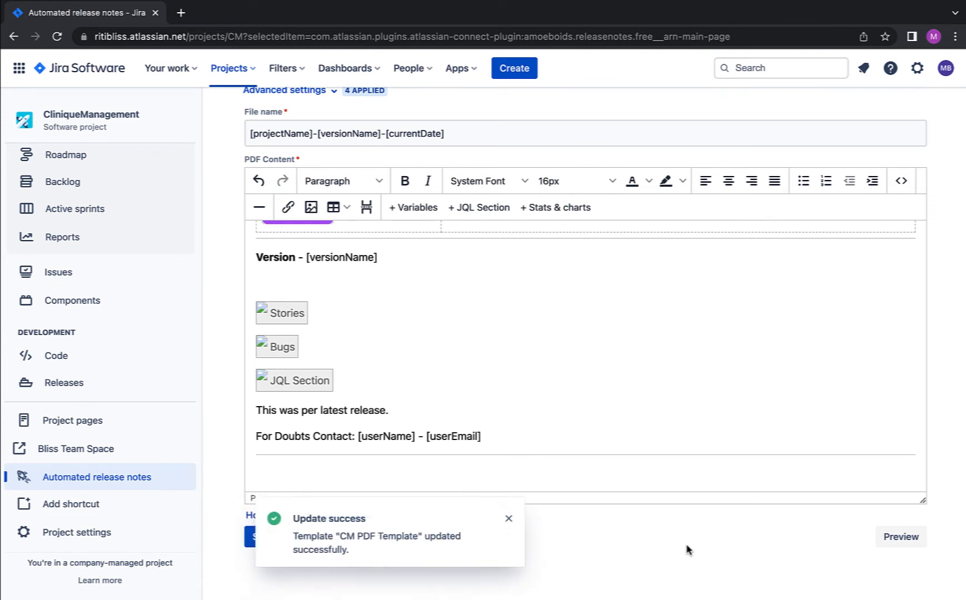
pyautogui.click(508, 520)
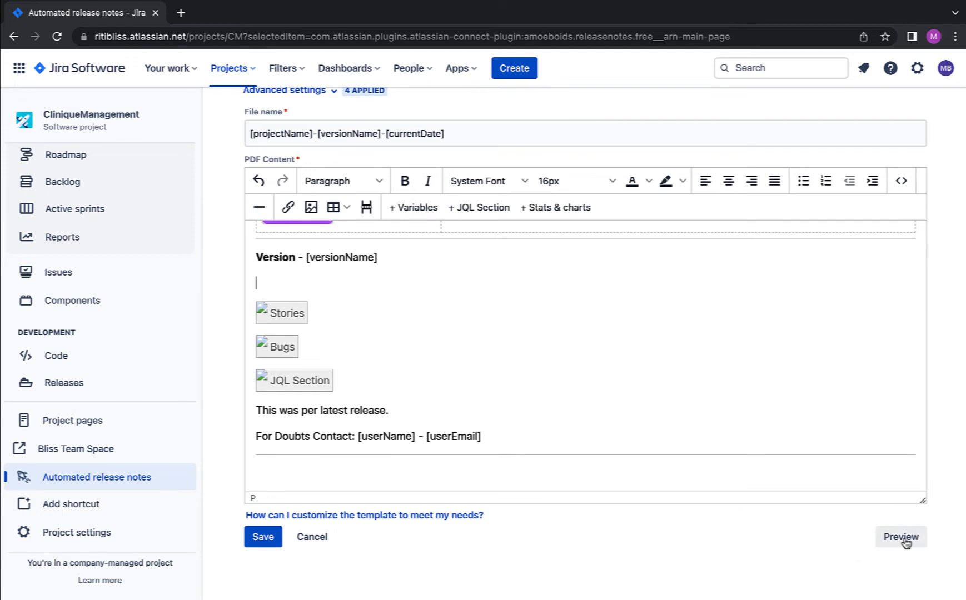
# Preview the CM PDF Template for version CMP Clinical Product 2.0 and review the stories and bugs sections in the generated PDF.
pyautogui.click(901, 537)
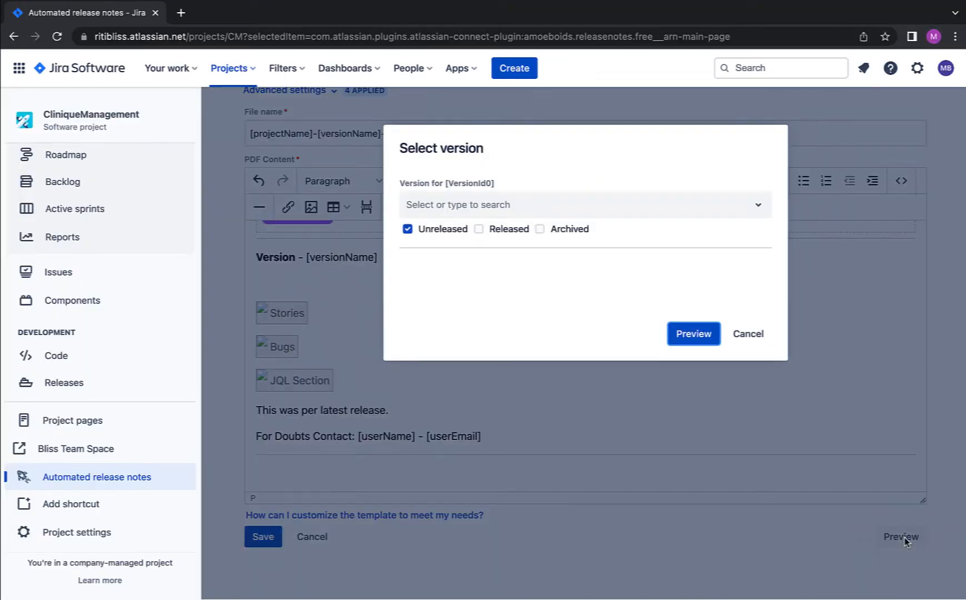
pyautogui.click(633, 211)
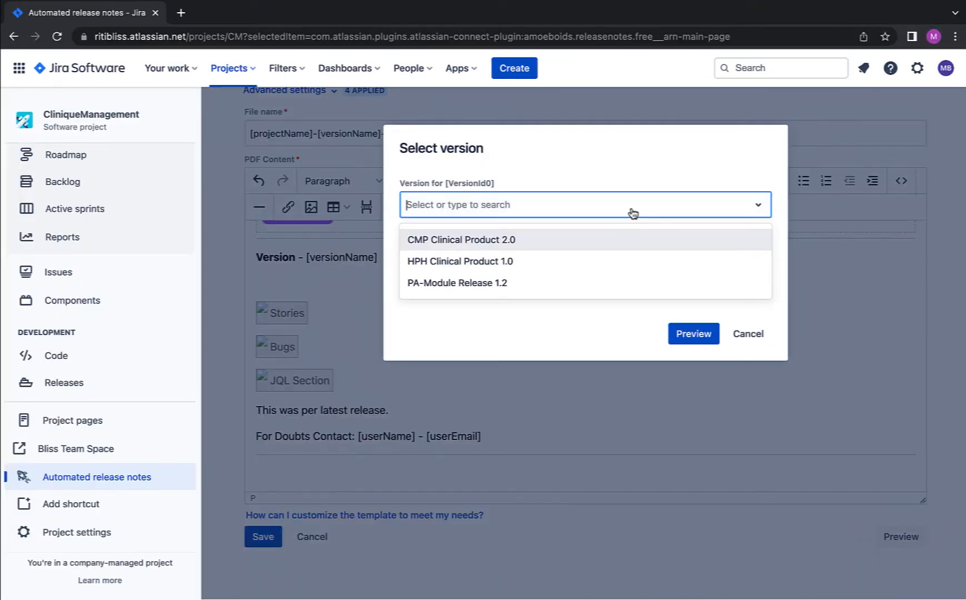
pyautogui.click(600, 250)
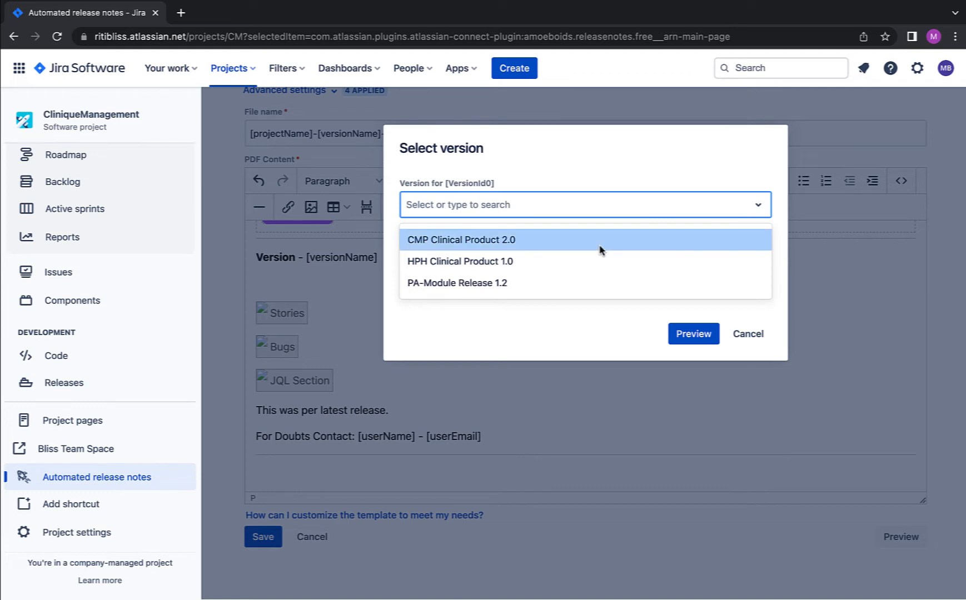
pyautogui.click(694, 339)
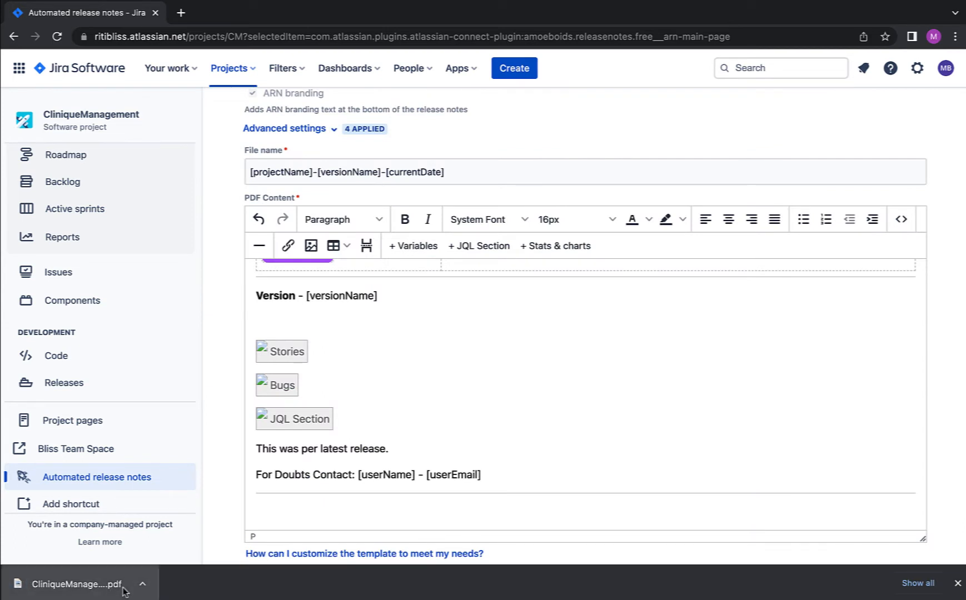
pyautogui.click(78, 584)
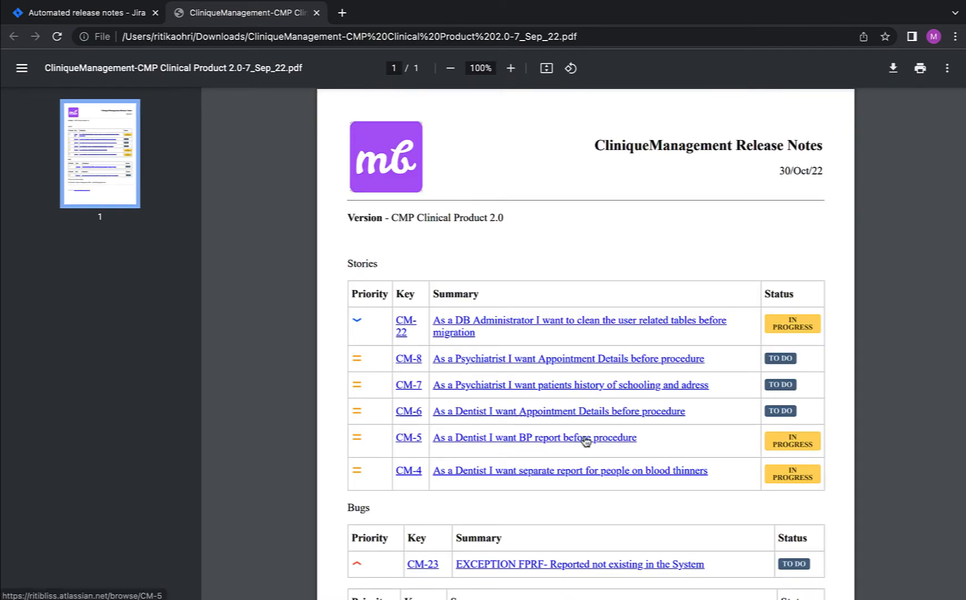
pyautogui.scroll(-2, 586, 442)
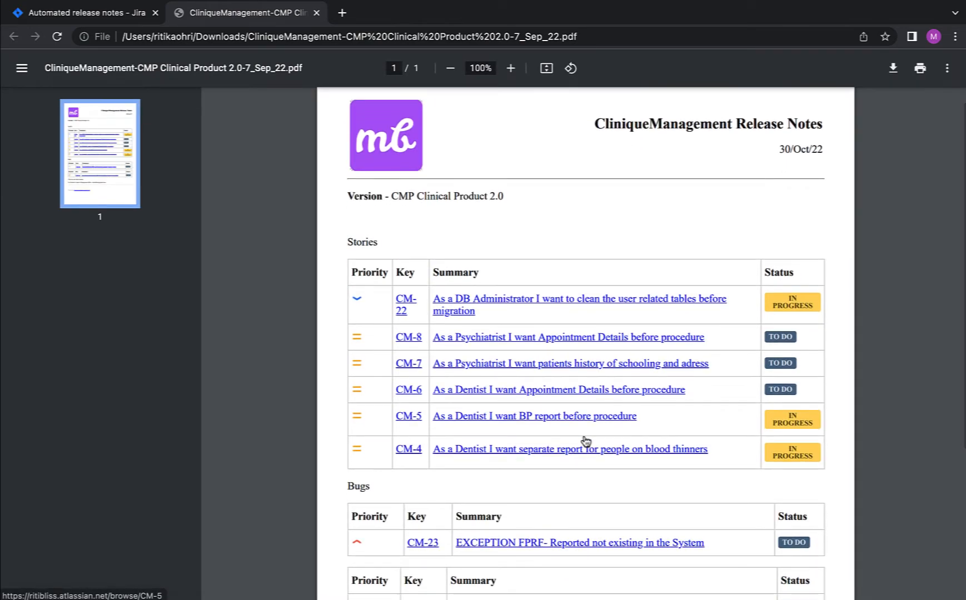
pyautogui.scroll(-5, 586, 441)
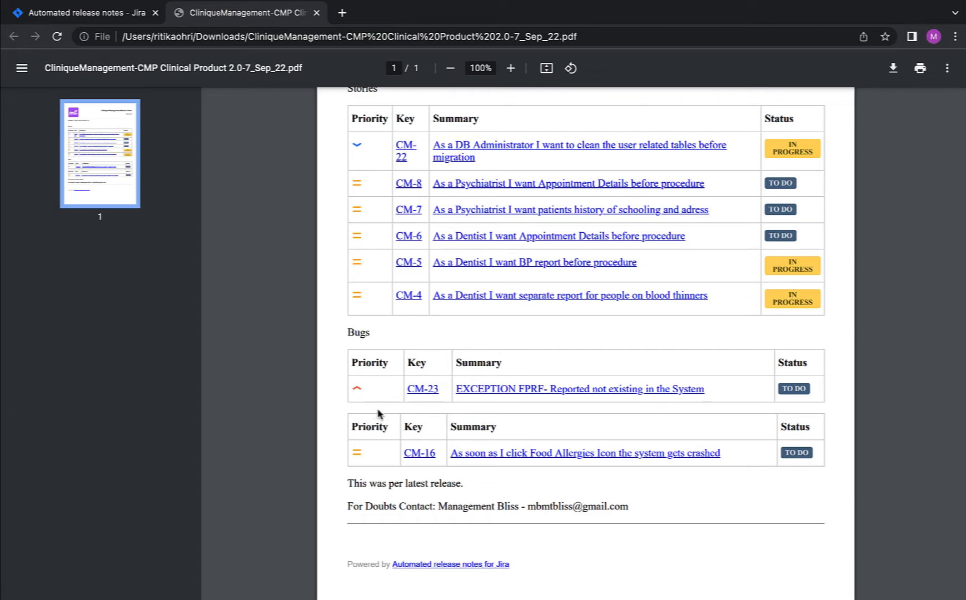
# Set the JQL section's title to "CRITICAL BUGS" in the PDF content and save the template.
pyautogui.click(108, 17)
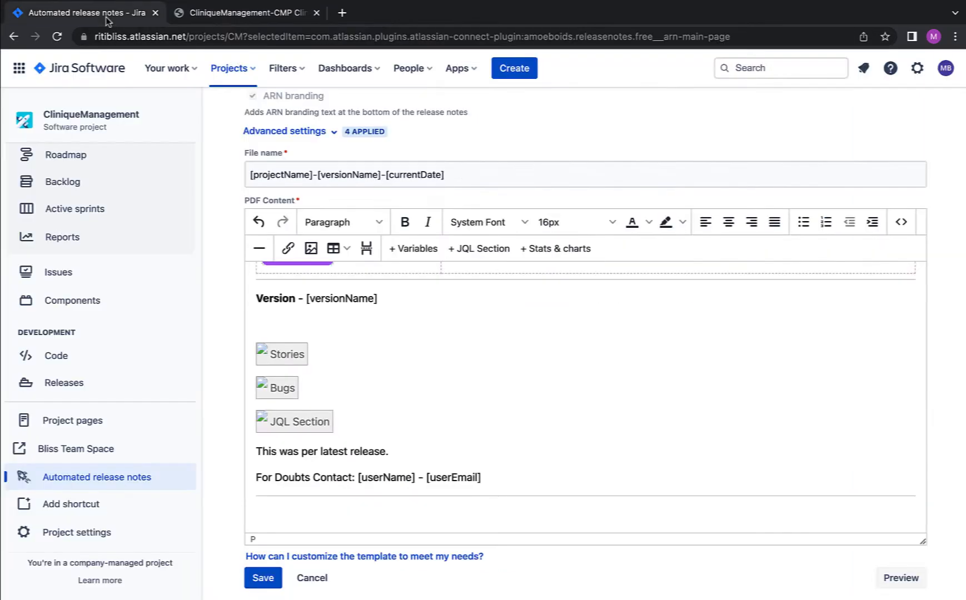
pyautogui.scroll(-1, 439, 432)
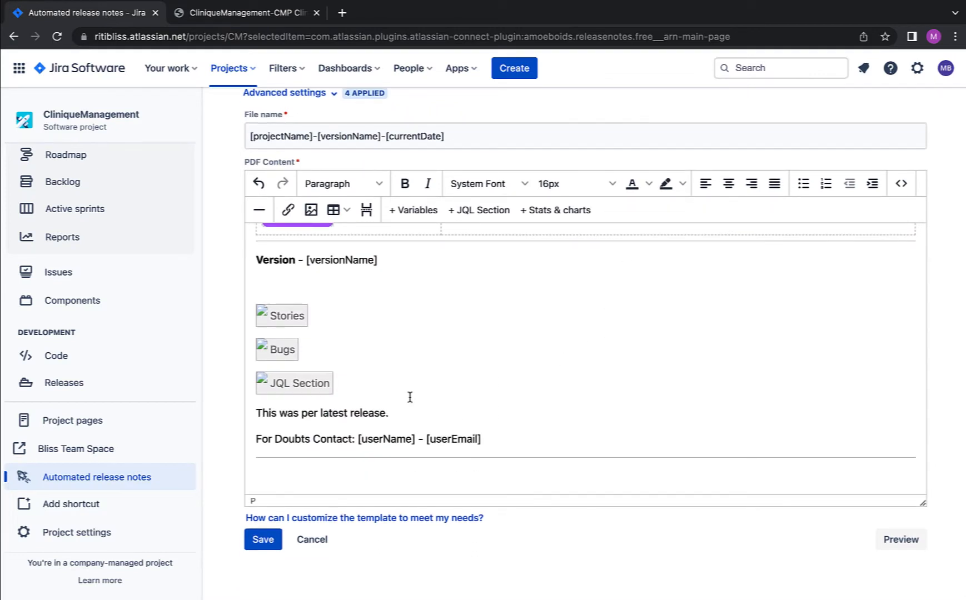
pyautogui.scroll(1, 409, 396)
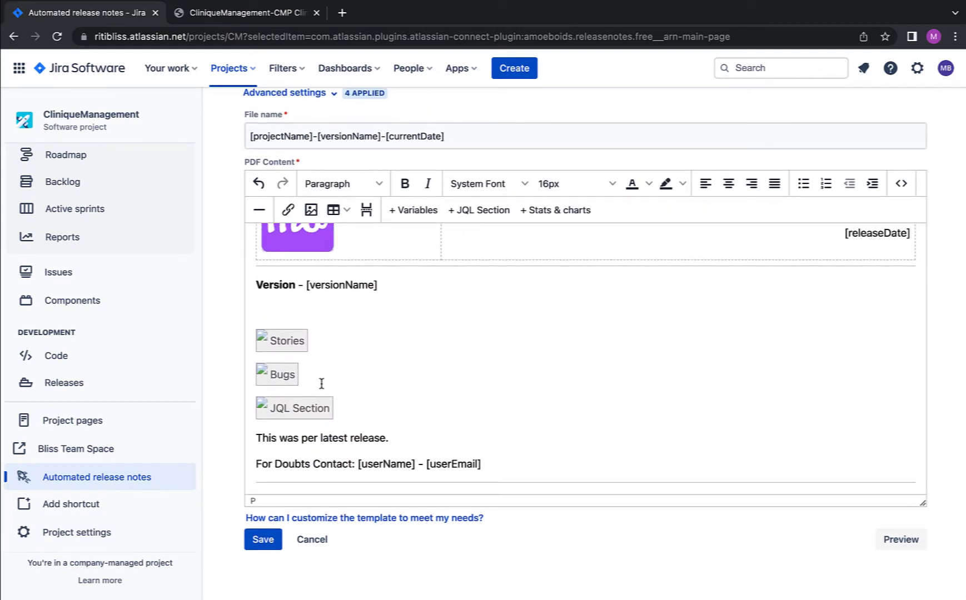
pyautogui.click(319, 409)
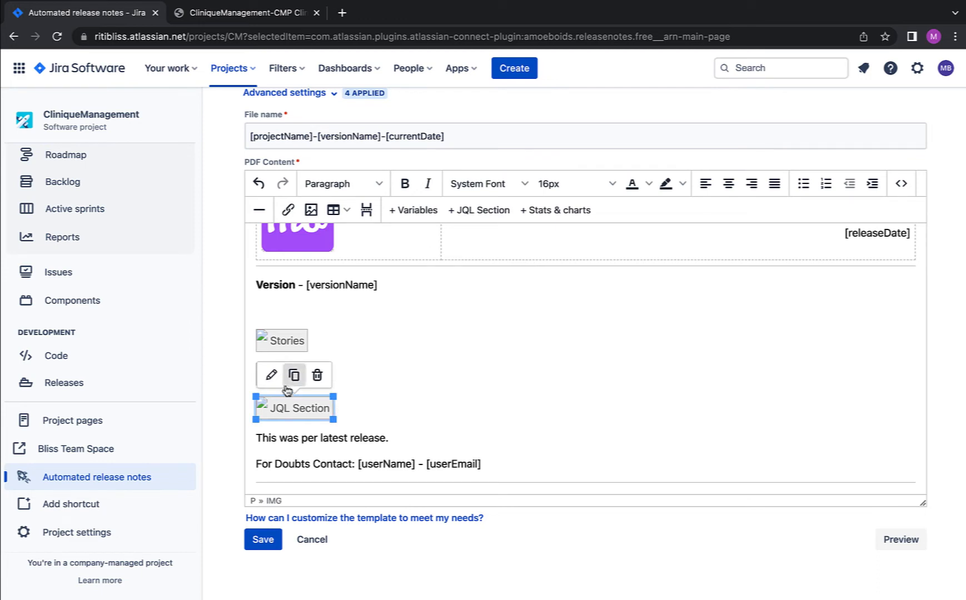
pyautogui.click(271, 375)
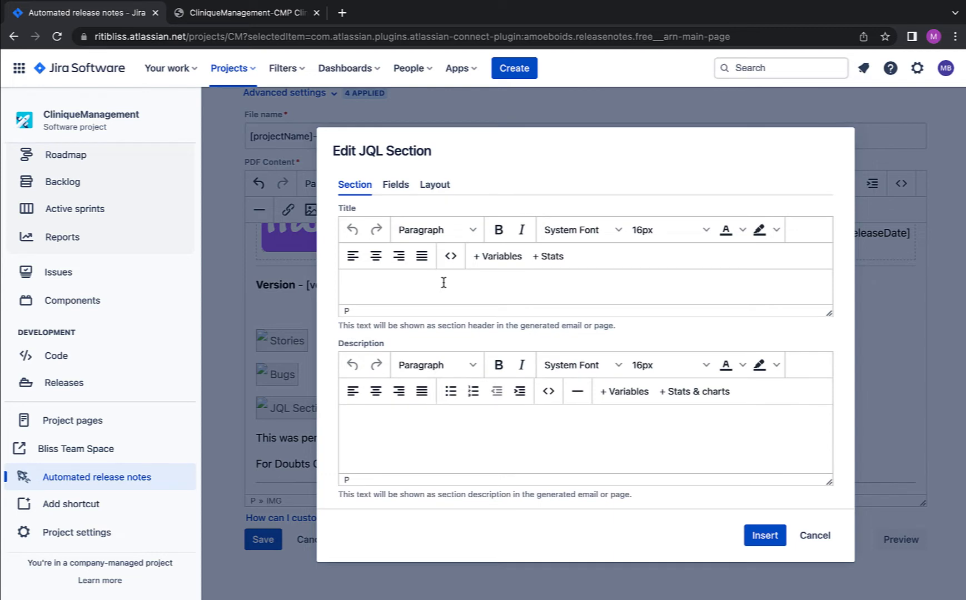
pyautogui.write('CRITICAL BUGS')
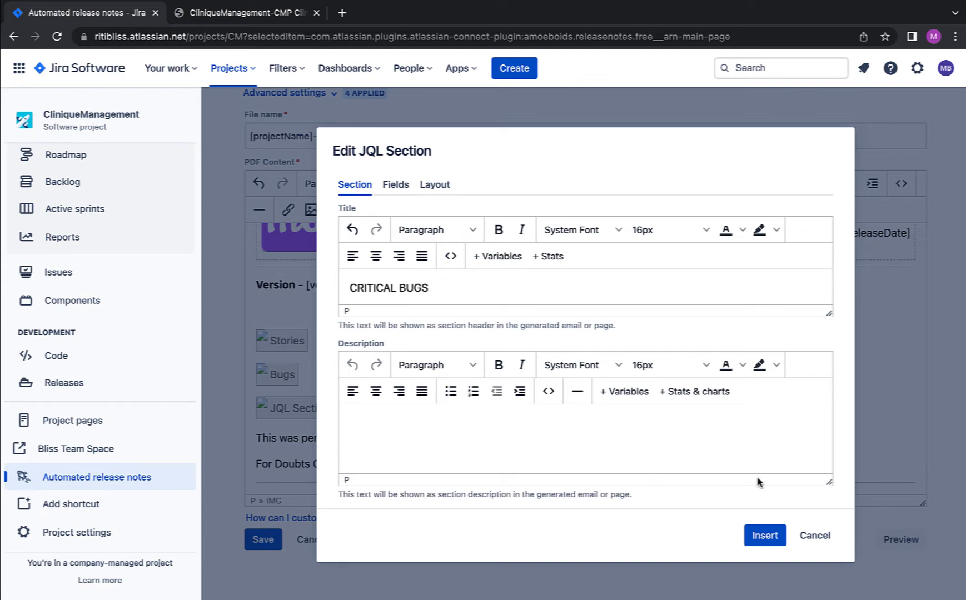
pyautogui.click(757, 539)
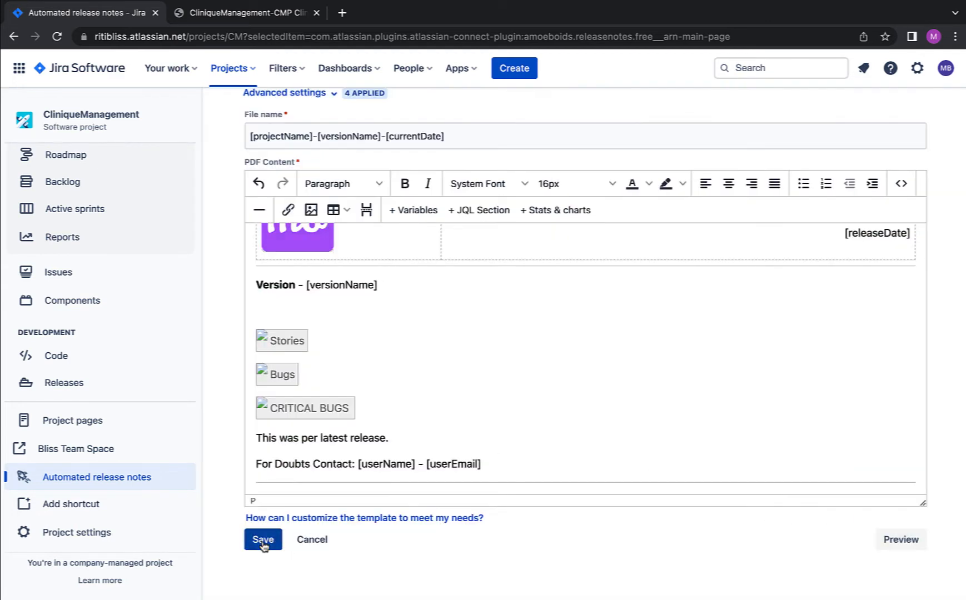
pyautogui.click(263, 539)
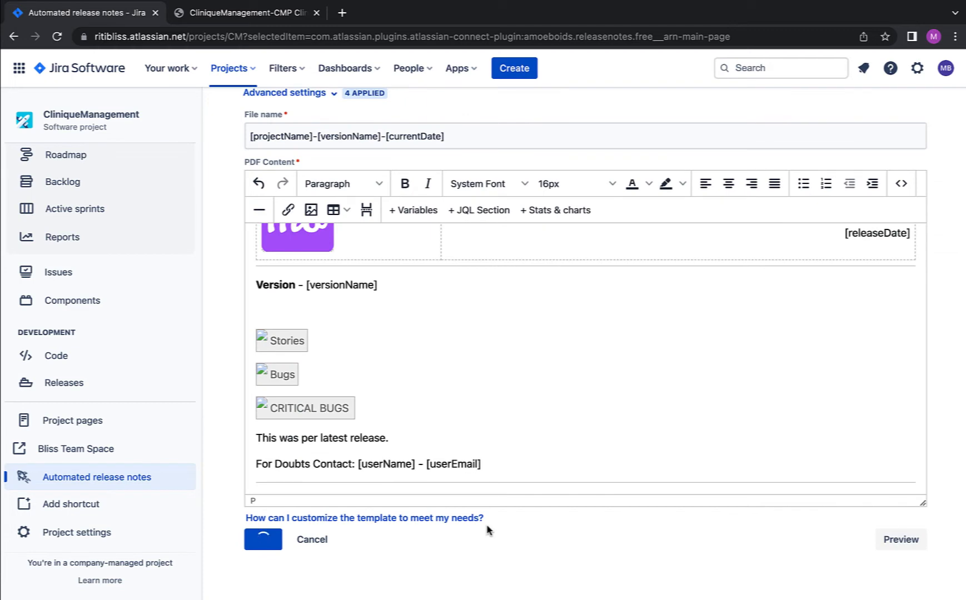
pyautogui.click(510, 526)
# Preview the template again for CMP Clinical Product 2.0 and check the titled critical bugs section and closing text in the PDF.
pyautogui.click(900, 542)
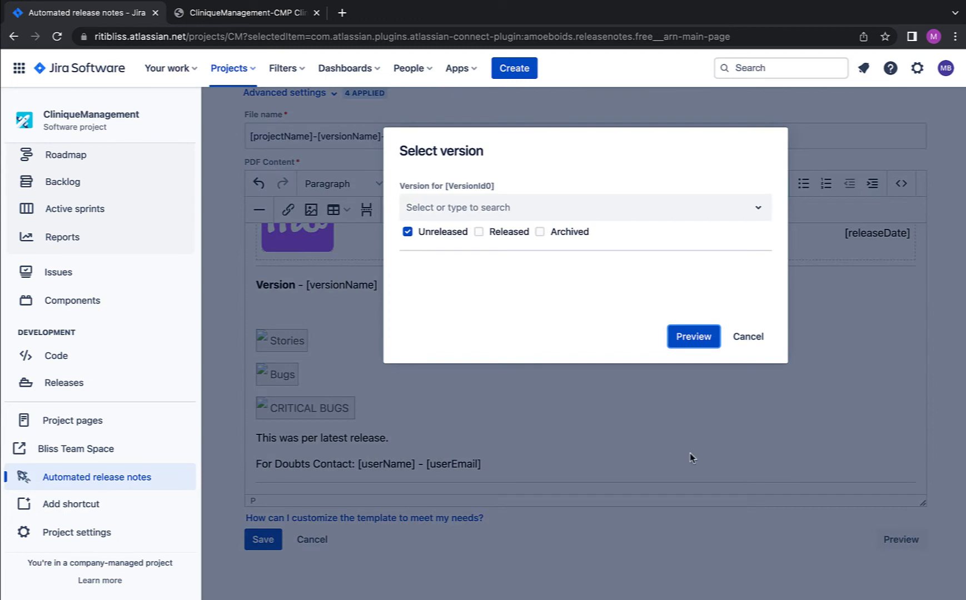
pyautogui.click(544, 219)
pyautogui.click(526, 240)
pyautogui.click(699, 341)
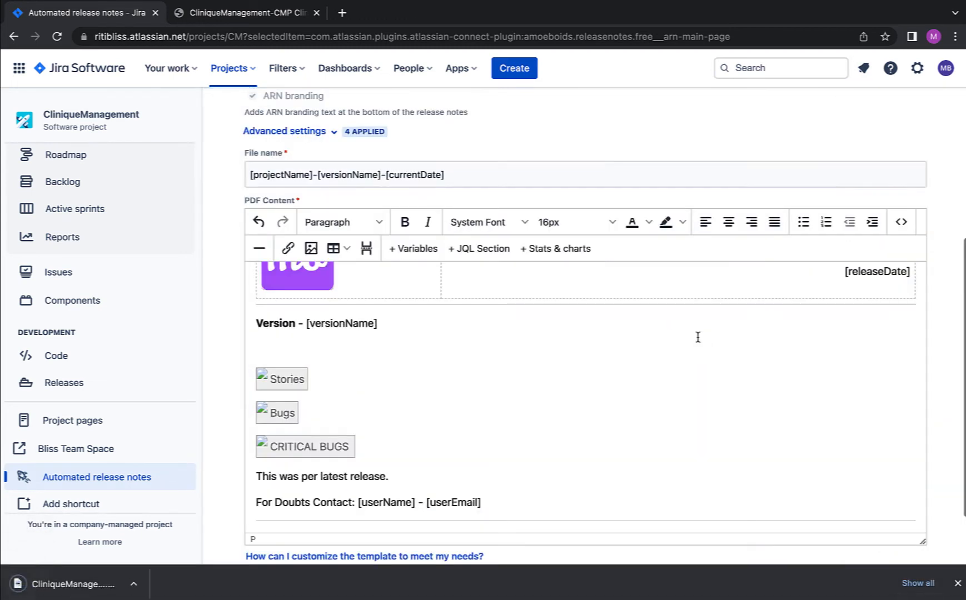
pyautogui.click(106, 578)
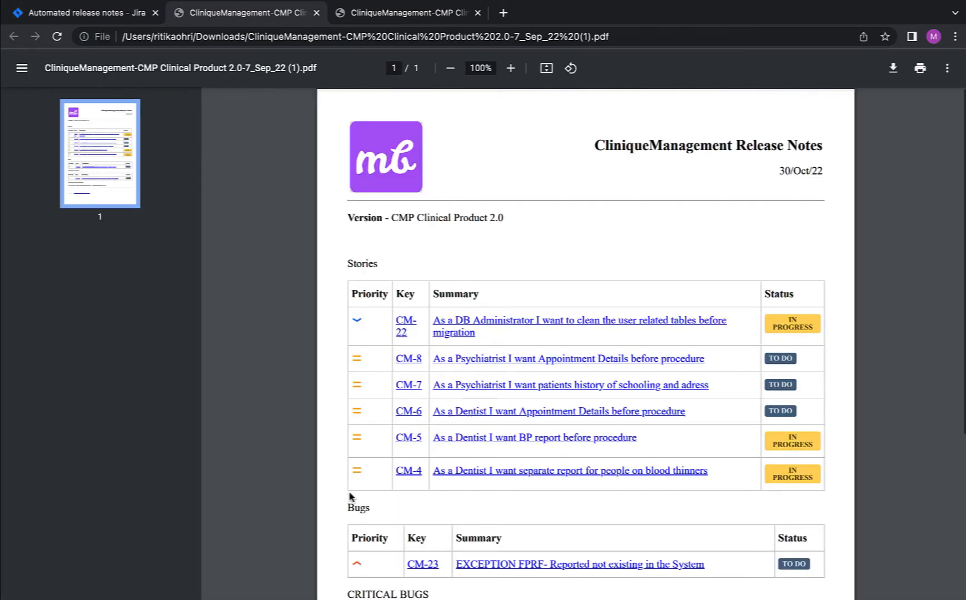
pyautogui.scroll(-3, 352, 496)
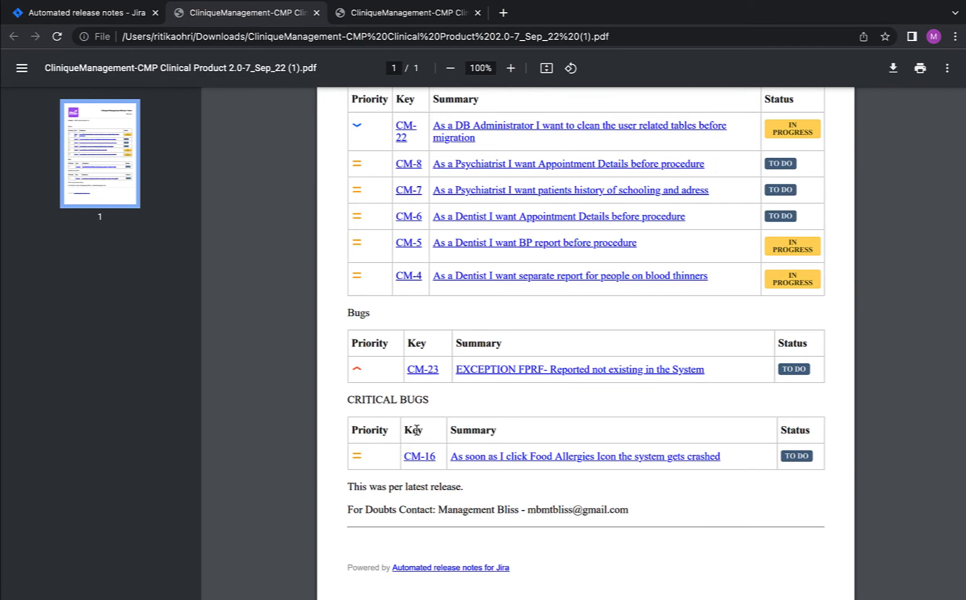
pyautogui.scroll(-1, 339, 487)
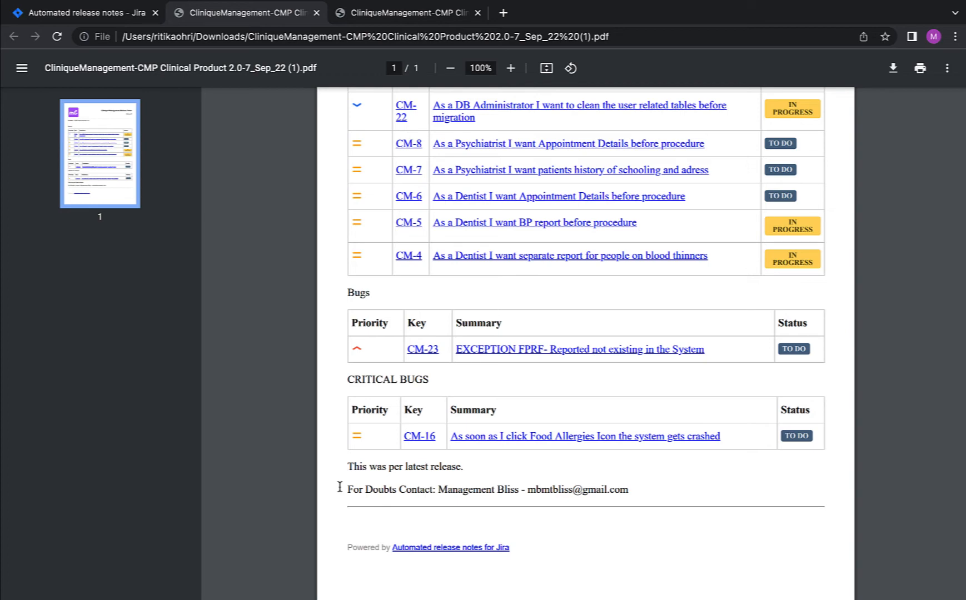
pyautogui.scroll(-1, 339, 486)
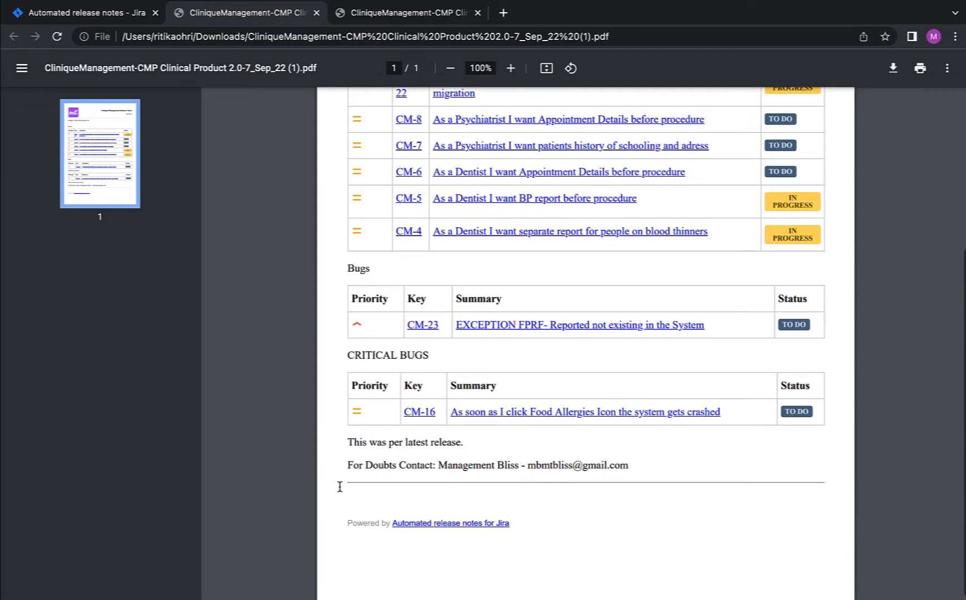
pyautogui.scroll(12, 338, 485)
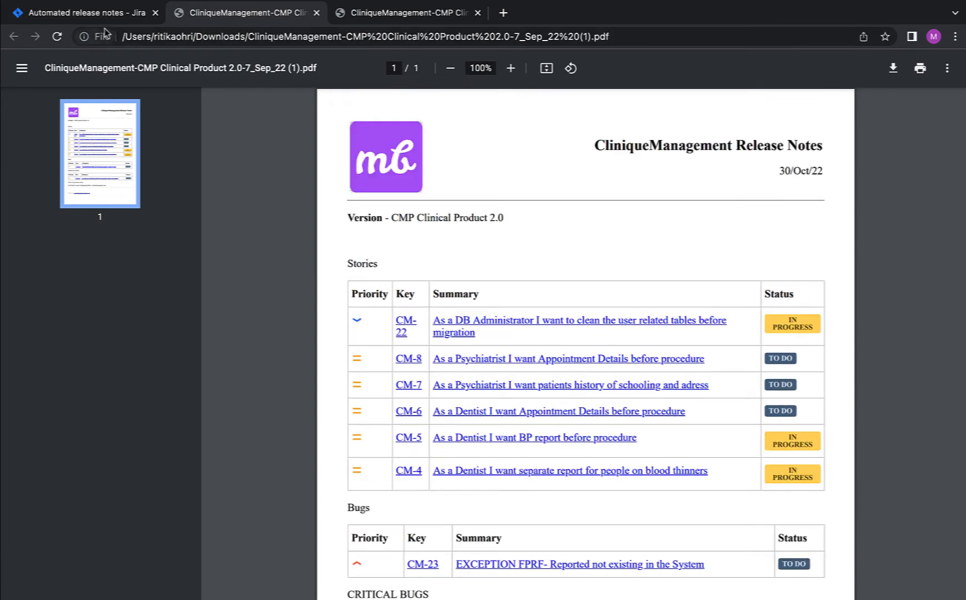
# Return from the PDF to the release notes template list and open the Default JSON template.
pyautogui.click(83, 13)
pyautogui.scroll(3, 922, 192)
pyautogui.click(881, 192)
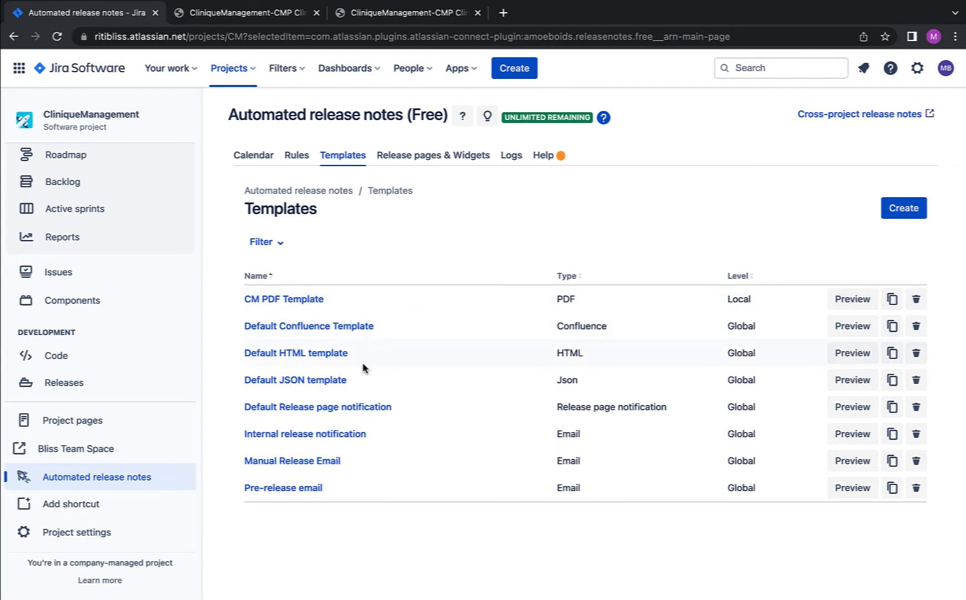
pyautogui.click(324, 382)
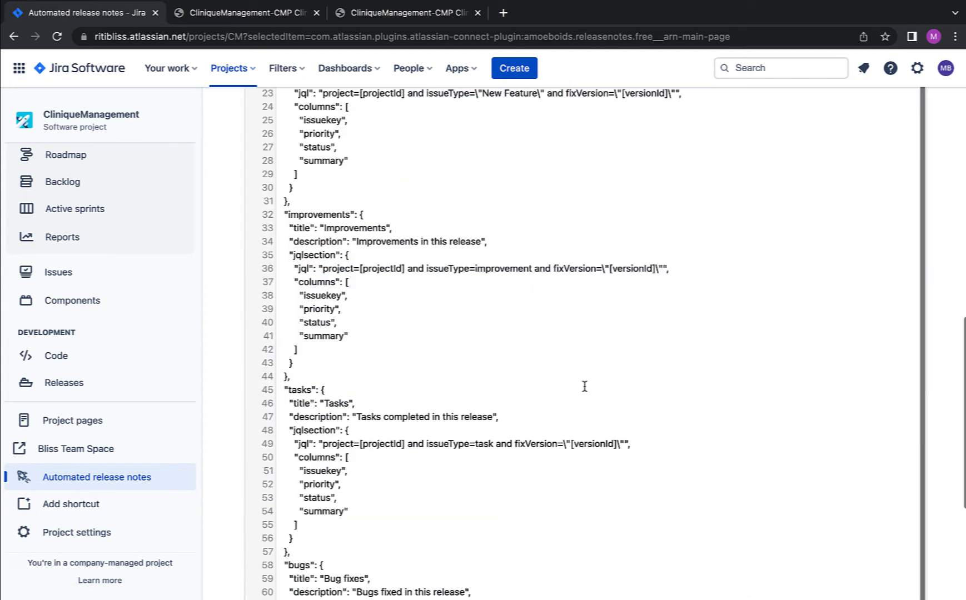
# Examine the JSON template's titles, descriptions, JQL queries and columns for each issue section, and leave it without saving.
pyautogui.scroll(7, 585, 386)
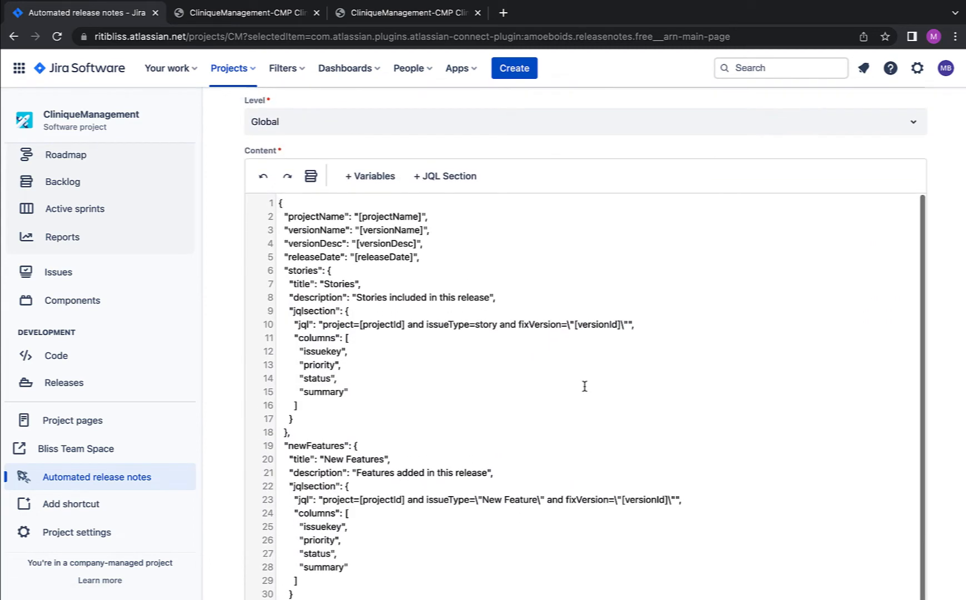
pyautogui.scroll(1, 535, 338)
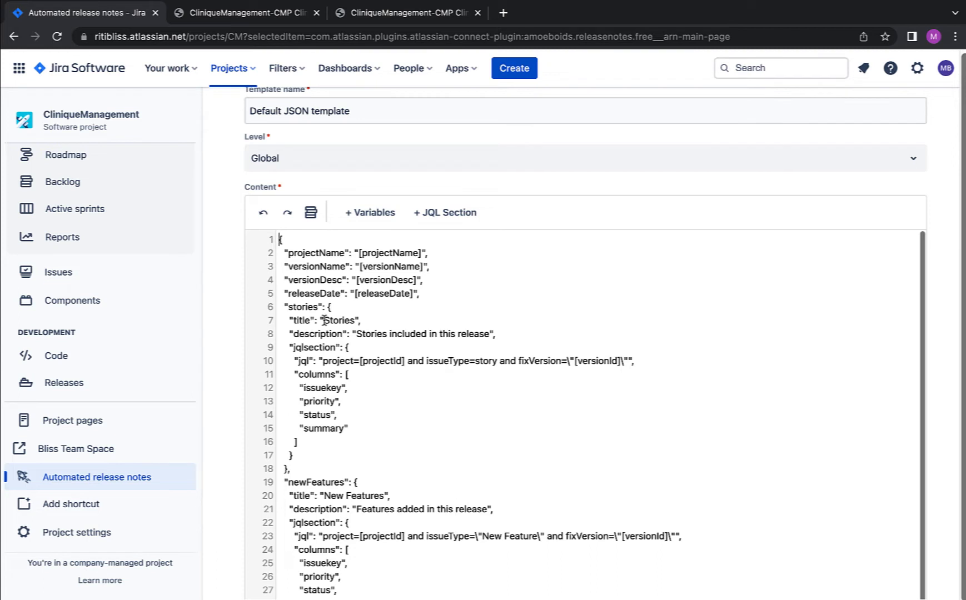
pyautogui.moveTo(294, 321); pyautogui.dragTo(400, 311)
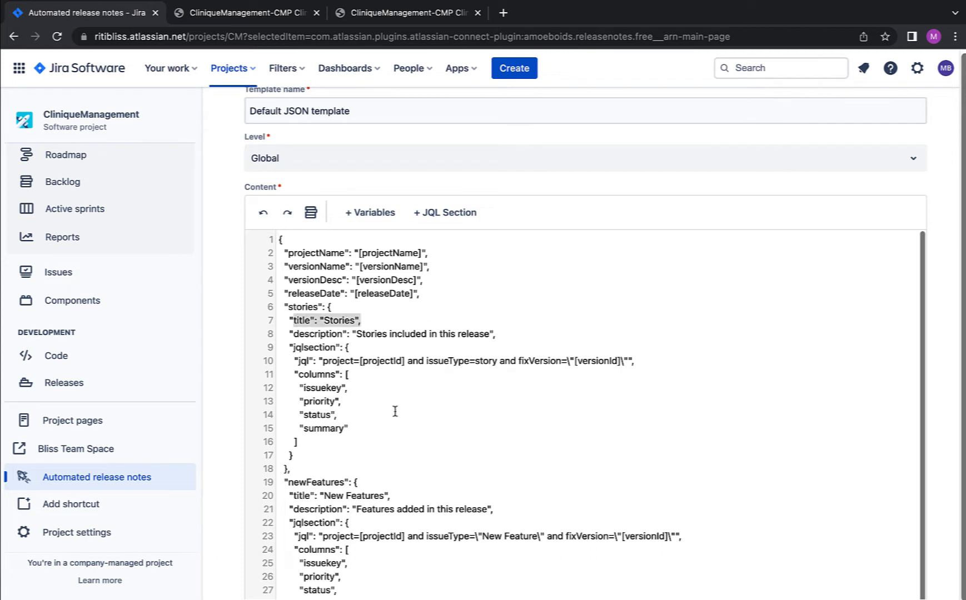
pyautogui.scroll(-1, 395, 419)
pyautogui.scroll(-1, 396, 420)
pyautogui.moveTo(294, 429); pyautogui.dragTo(396, 426)
pyautogui.scroll(-10, 425, 499)
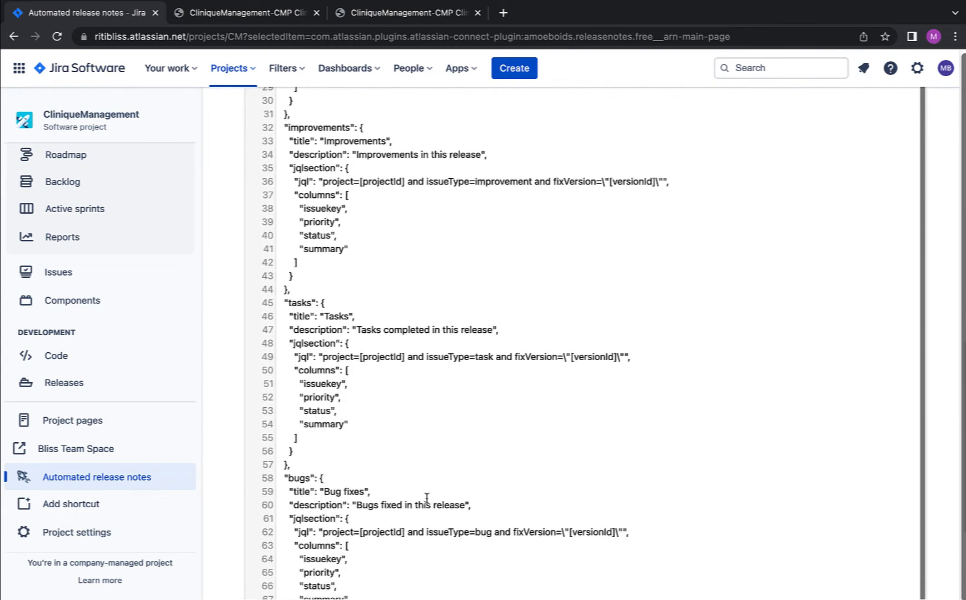
pyautogui.scroll(-1, 427, 499)
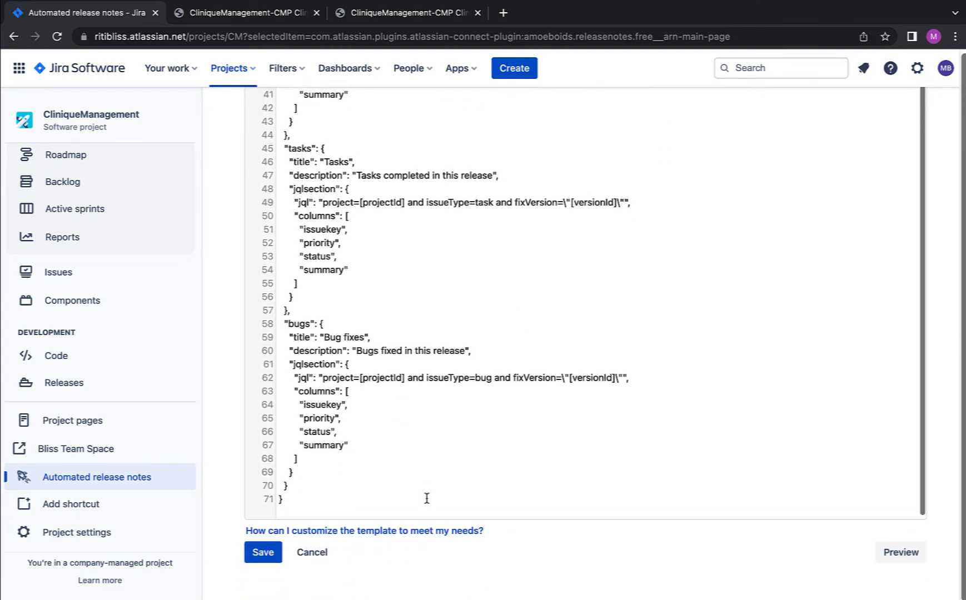
pyautogui.scroll(10, 426, 498)
pyautogui.scroll(-10, 426, 498)
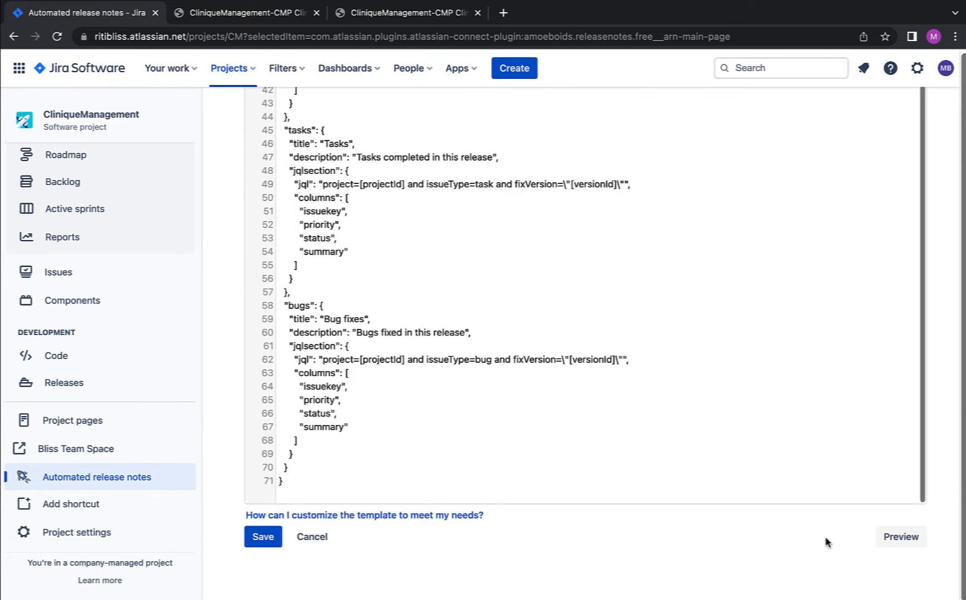
pyautogui.click(309, 539)
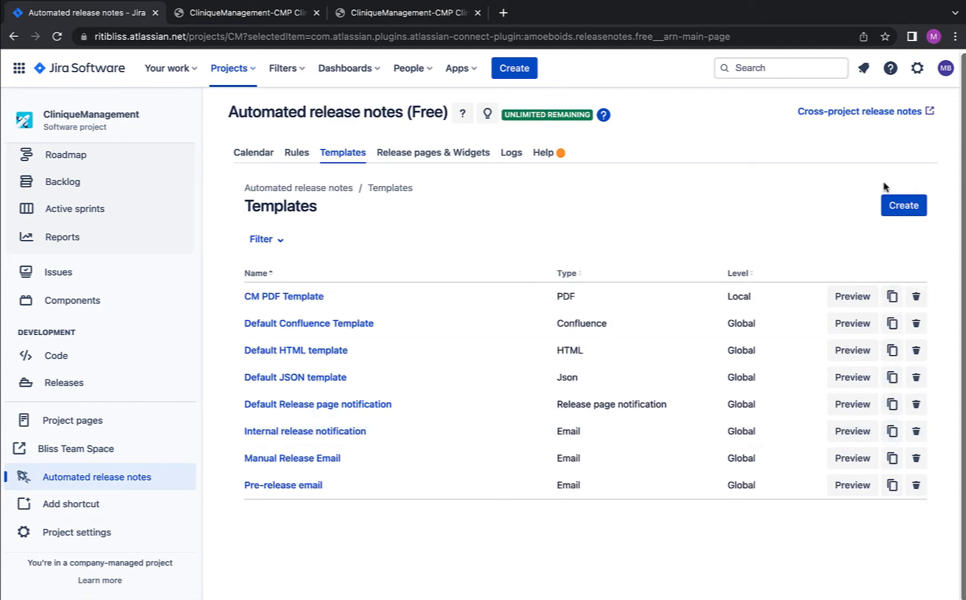
# Open a new template form, examine its default email content and gallery, and display the available template types.
pyautogui.click(900, 207)
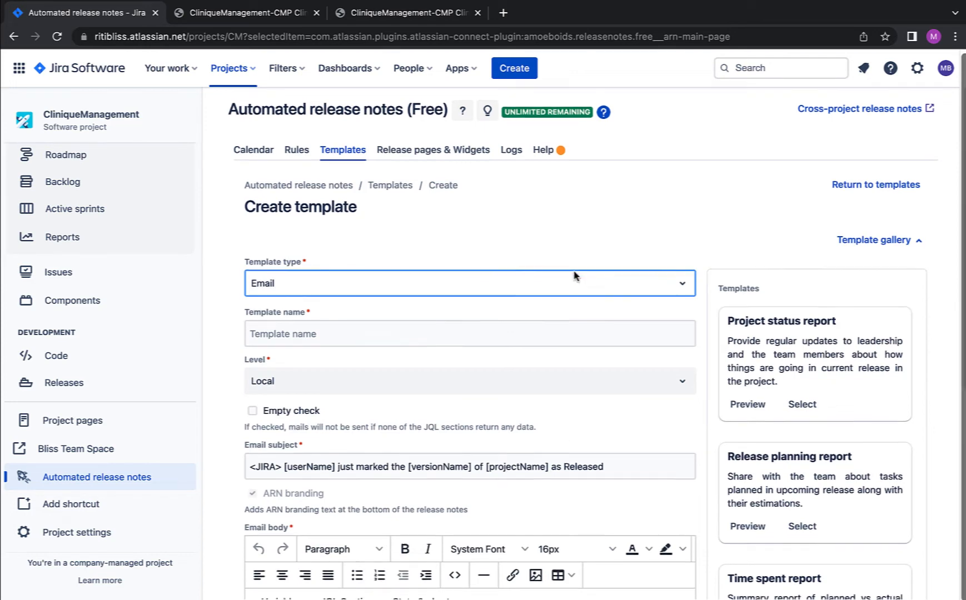
pyautogui.scroll(-5, 575, 273)
pyautogui.scroll(-2, 575, 275)
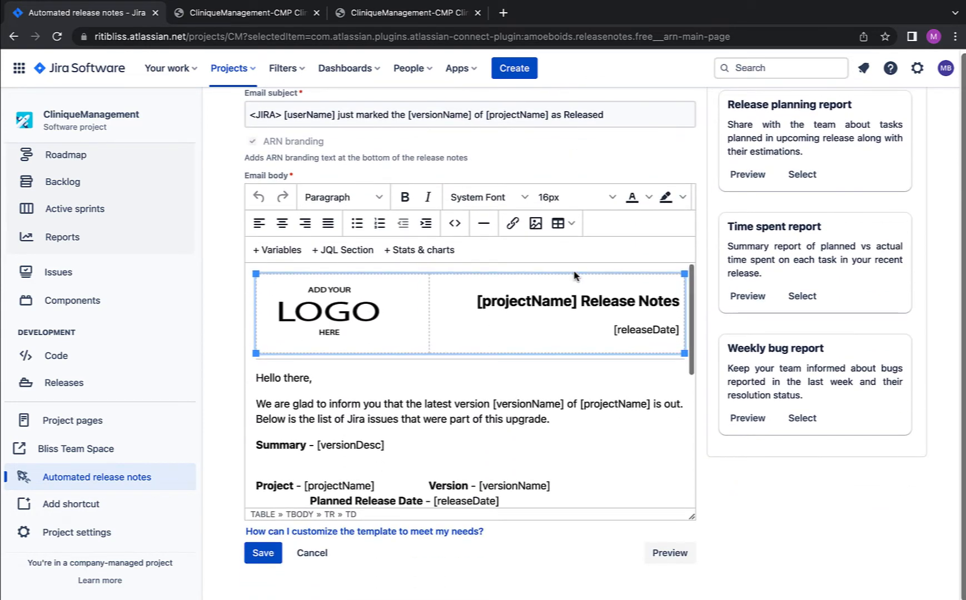
pyautogui.scroll(-4, 563, 359)
pyautogui.scroll(-2, 563, 358)
pyautogui.scroll(10, 563, 359)
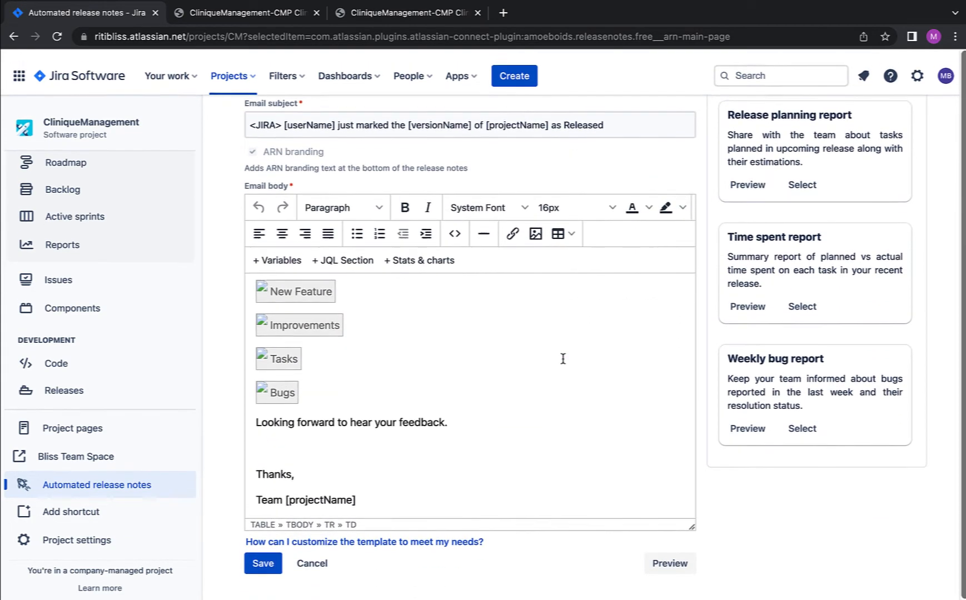
pyautogui.scroll(3, 563, 359)
pyautogui.click(533, 289)
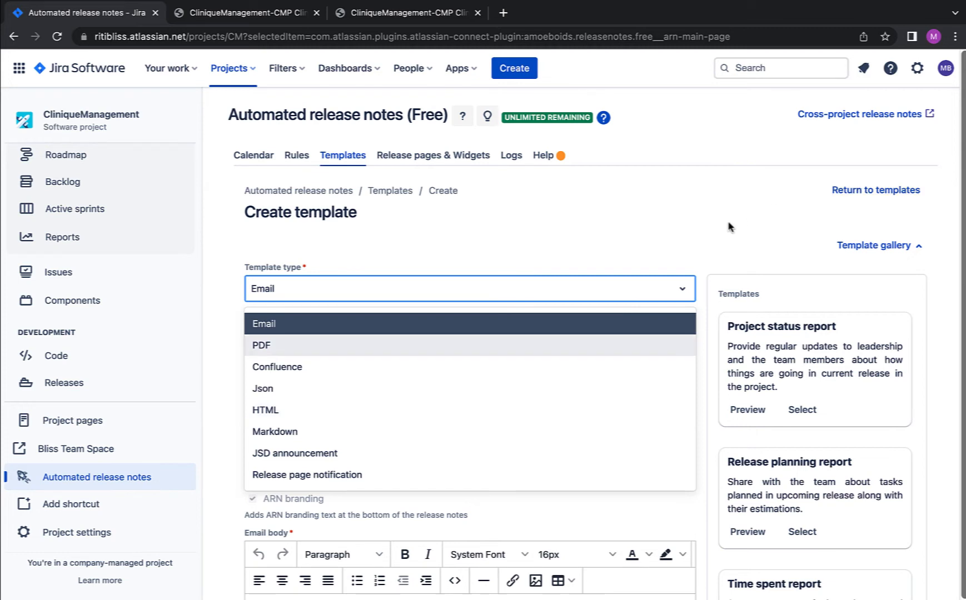
# Leave the new template form without saving, open the Default HTML template and examine its content and issue sections.
pyautogui.click(876, 191)
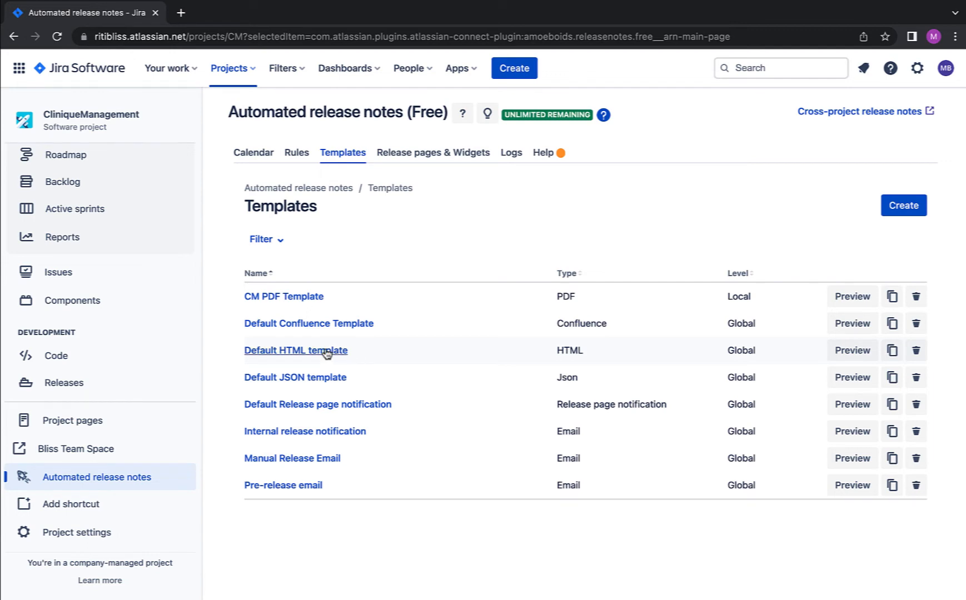
pyautogui.click(334, 351)
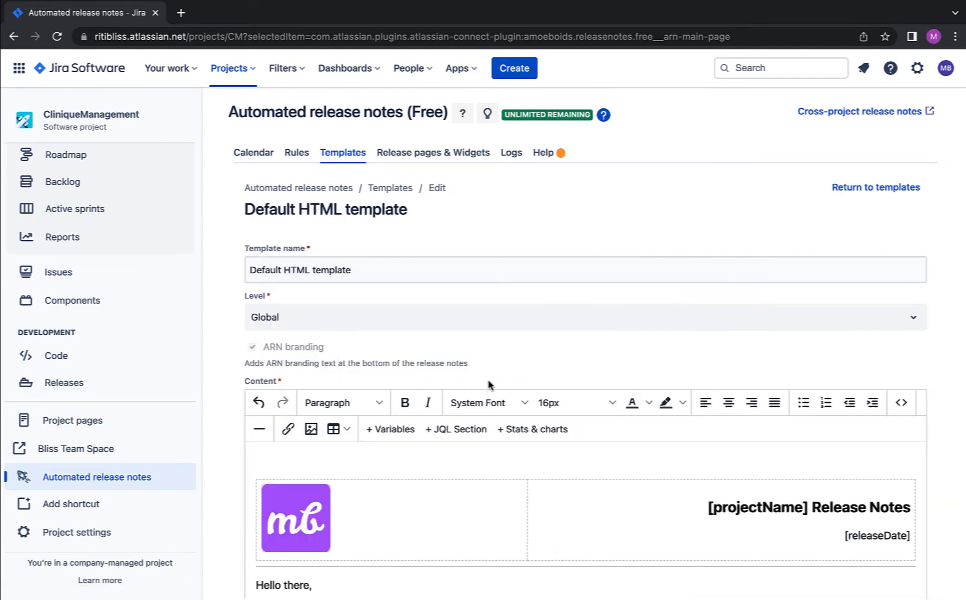
pyautogui.scroll(-2, 488, 384)
pyautogui.scroll(-5, 488, 381)
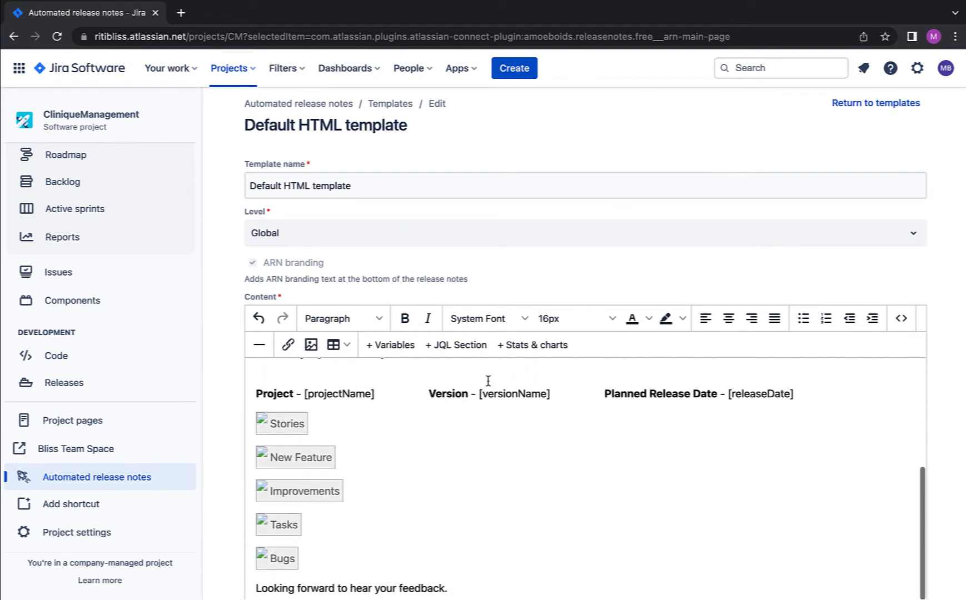
pyautogui.scroll(-3, 923, 481)
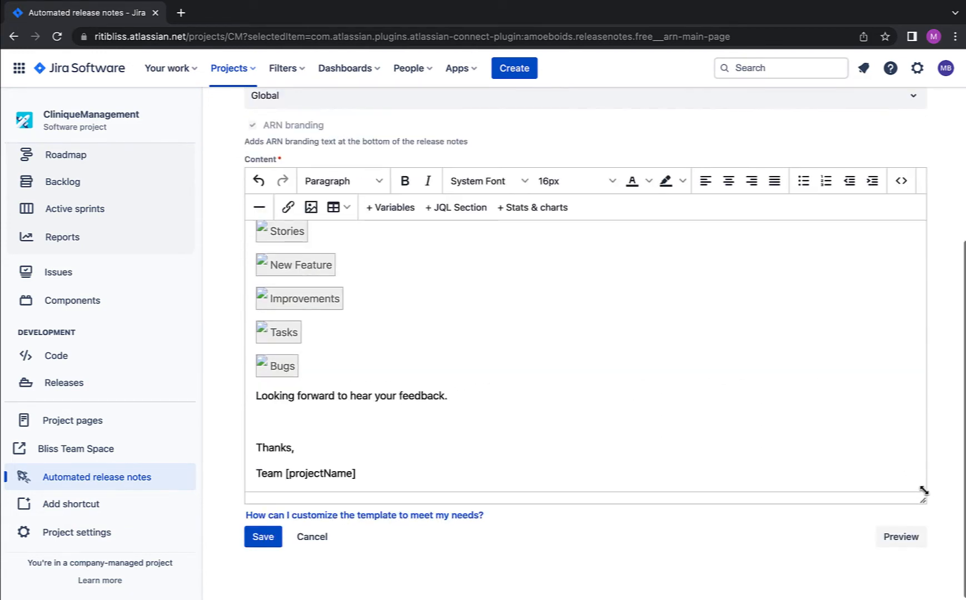
# Preview the Default HTML template for the released version PA-Module Release 1.2.
pyautogui.click(901, 536)
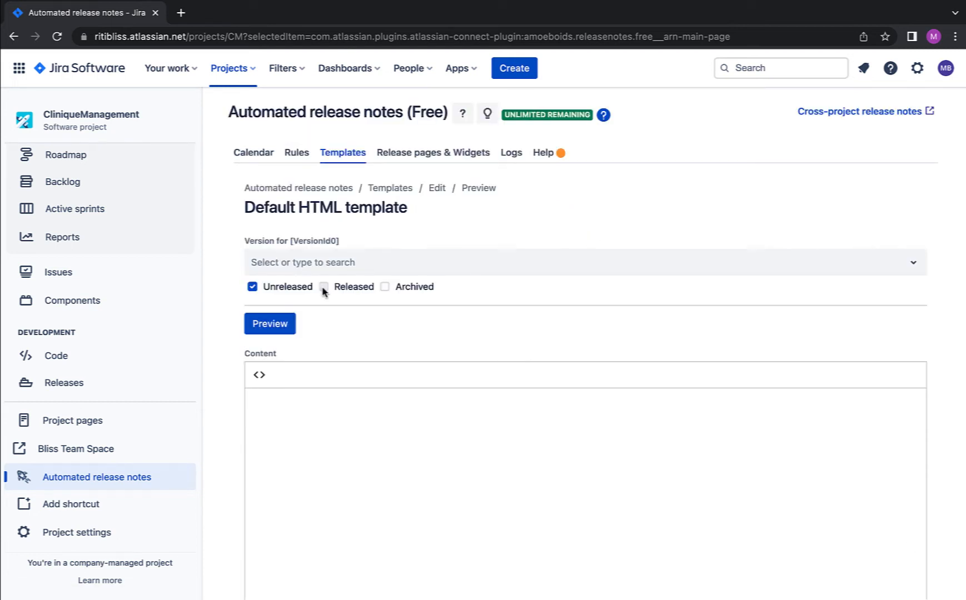
pyautogui.click(324, 286)
pyautogui.click(334, 297)
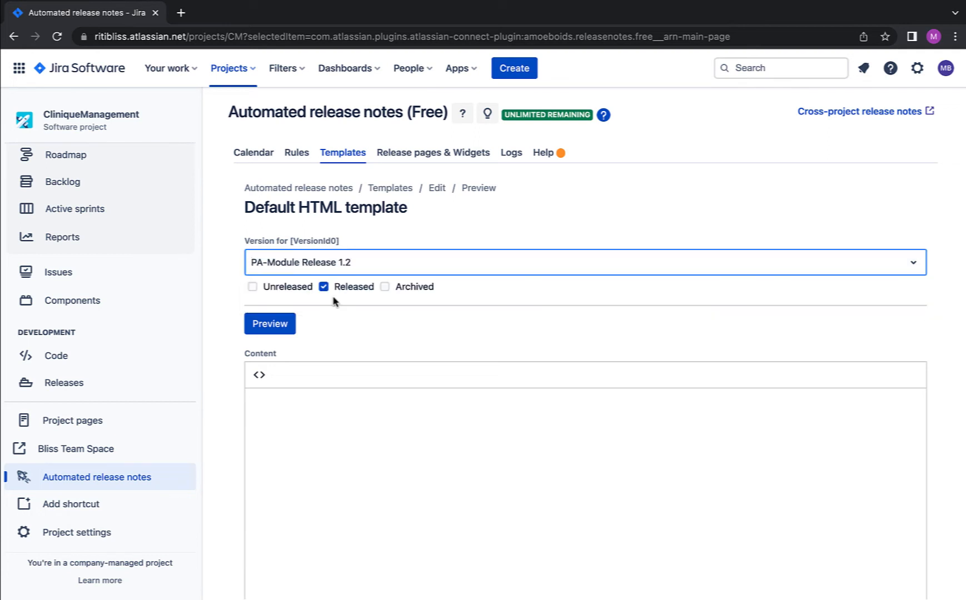
pyautogui.scroll(-1, 409, 393)
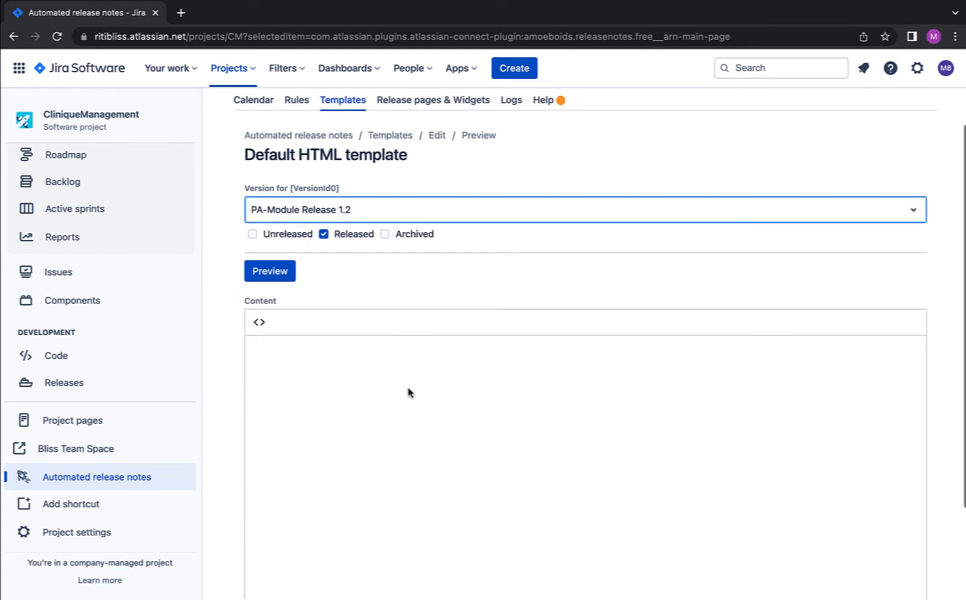
pyautogui.click(266, 270)
# Examine the previewed release notes from the header through the issue tables, and return to the template list.
pyautogui.scroll(-2, 415, 327)
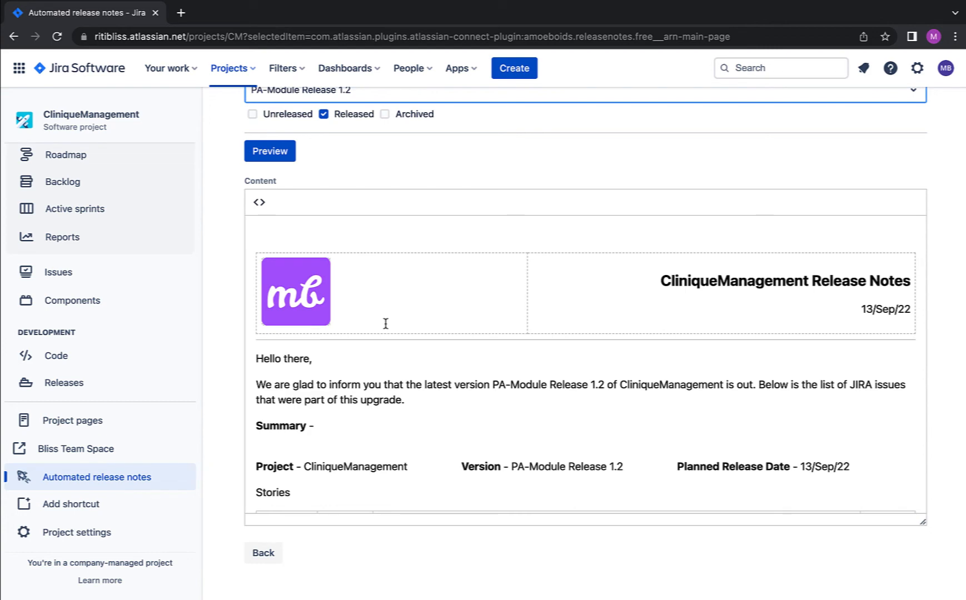
pyautogui.scroll(-1, 433, 352)
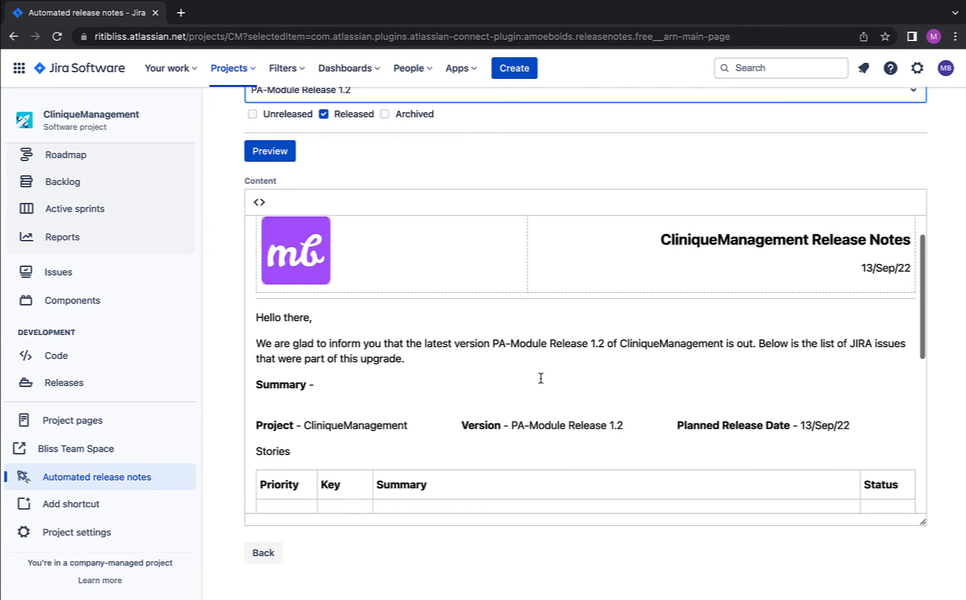
pyautogui.scroll(-5, 541, 379)
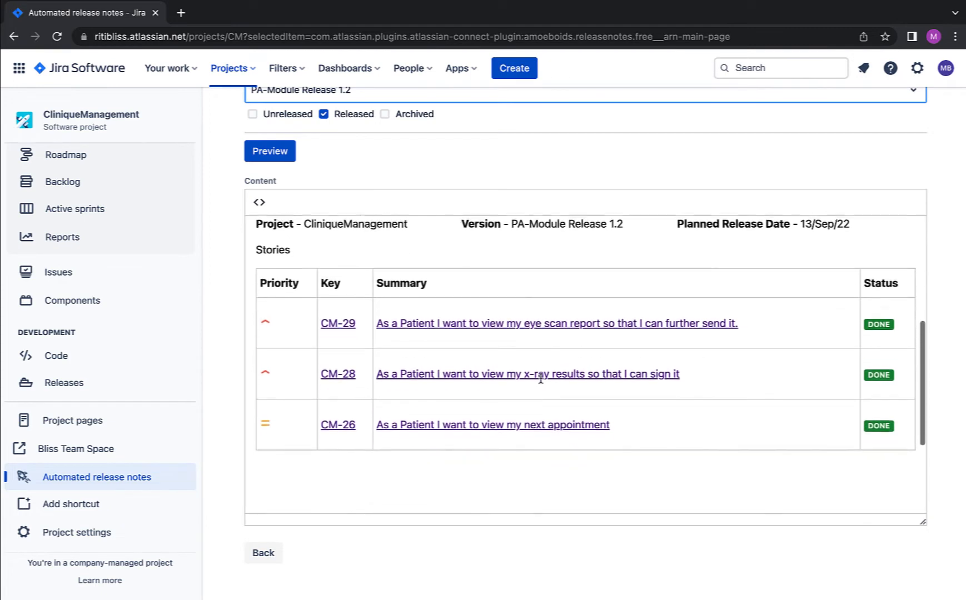
pyautogui.scroll(-4, 540, 379)
pyautogui.click(267, 554)
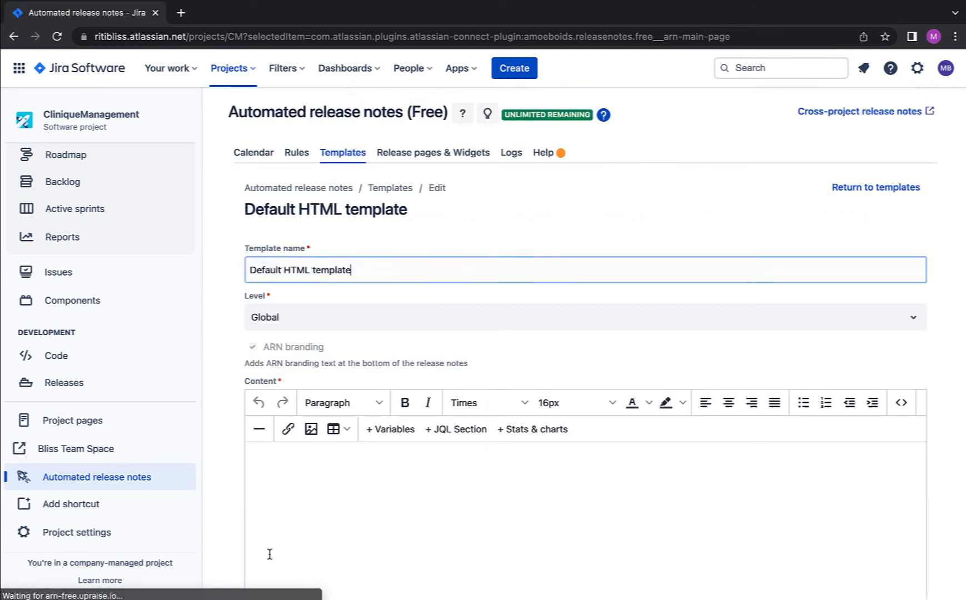
pyautogui.click(870, 189)
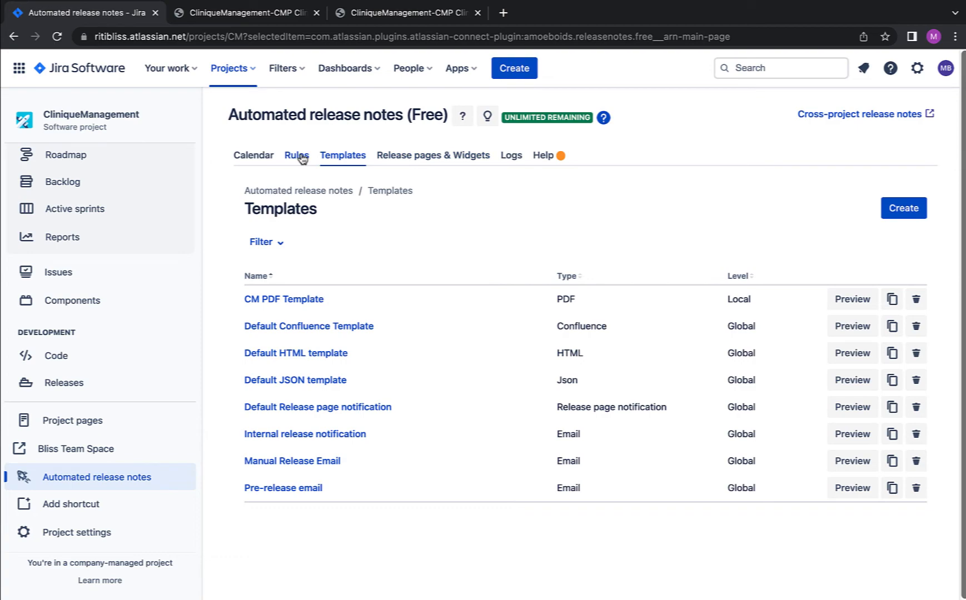
# Open the Manual release notification rule and examine the options of the Version created and Version release triggers.
pyautogui.click(300, 158)
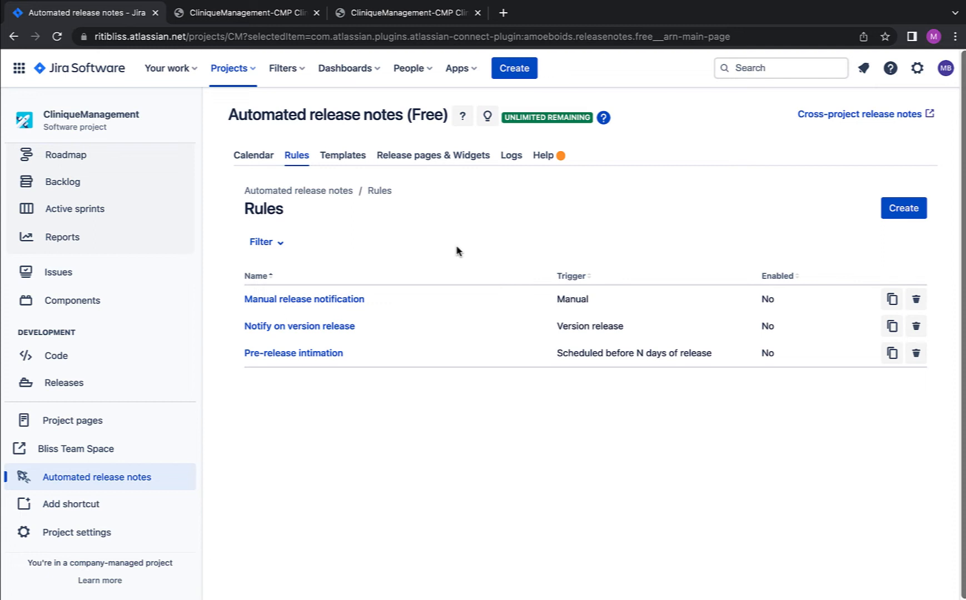
pyautogui.click(307, 301)
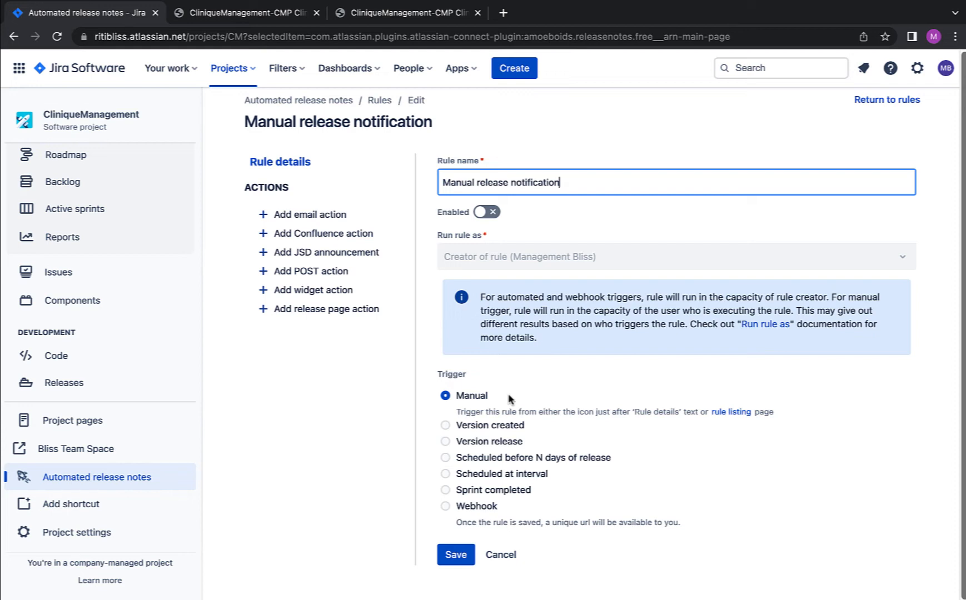
pyautogui.click(512, 429)
pyautogui.scroll(-1, 512, 429)
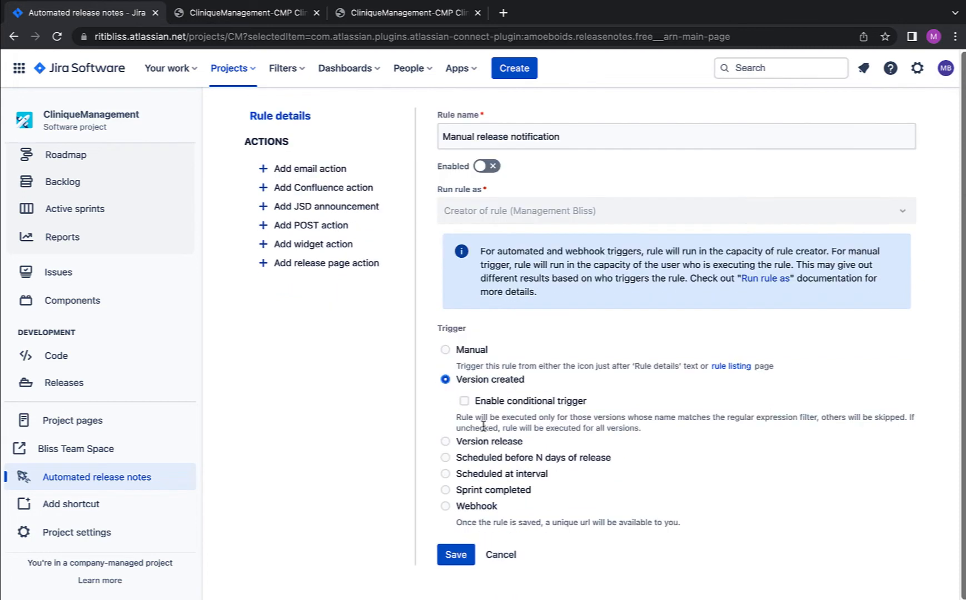
pyautogui.click(462, 444)
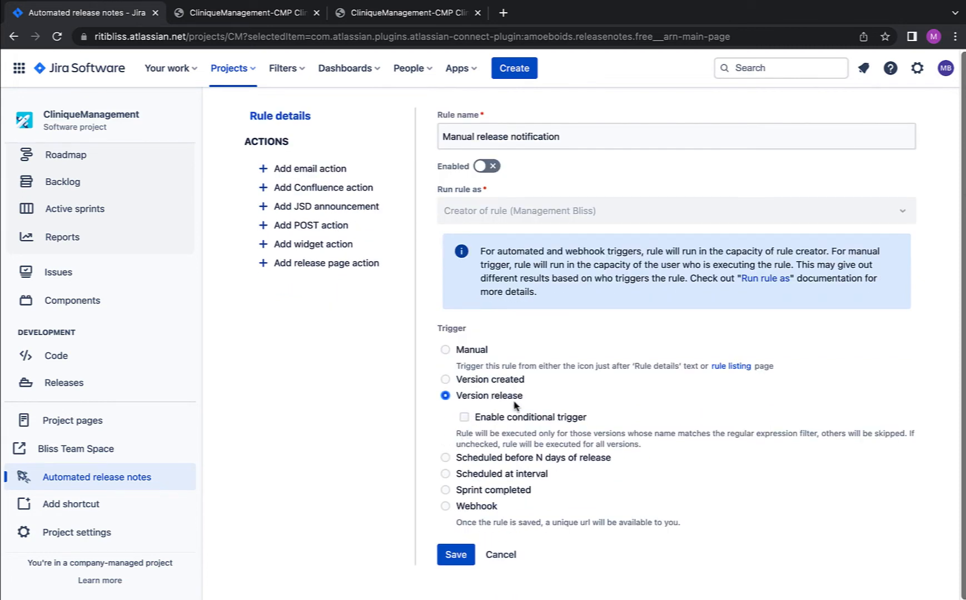
# Examine the Scheduled before N days of release trigger's day, timezone and time settings, and select the Sprint completed trigger.
pyautogui.click(445, 458)
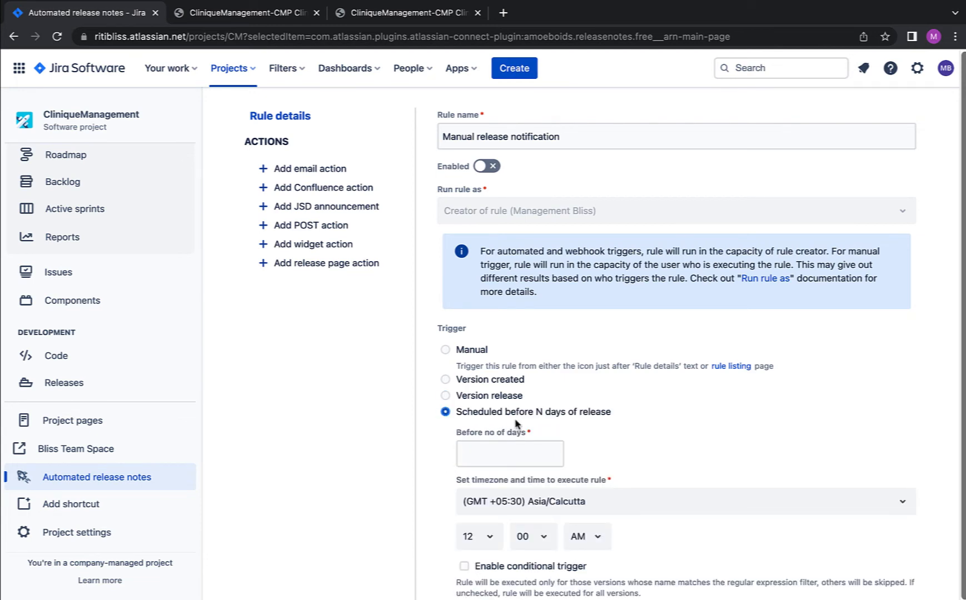
pyautogui.scroll(-1, 568, 421)
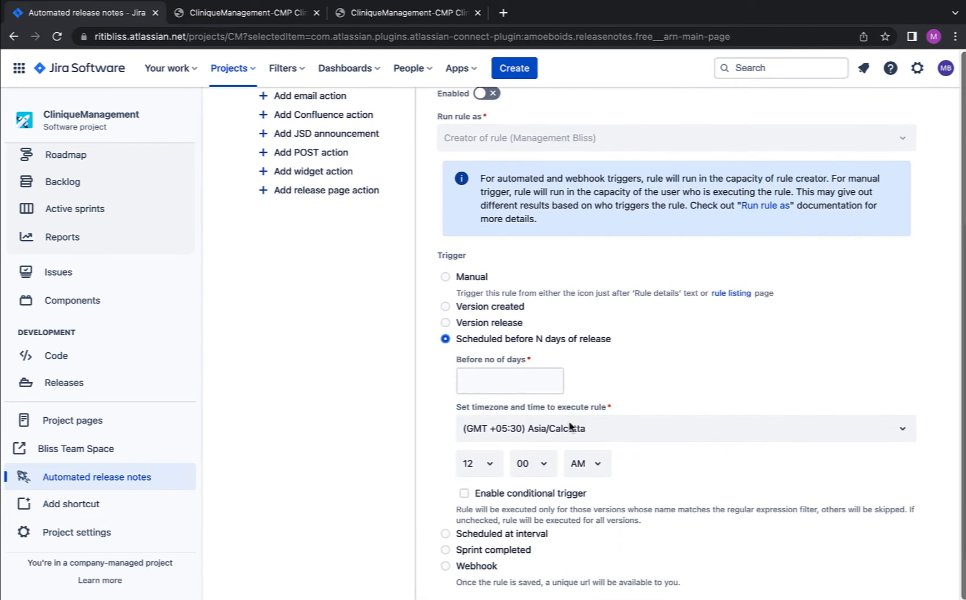
pyautogui.scroll(-1, 568, 428)
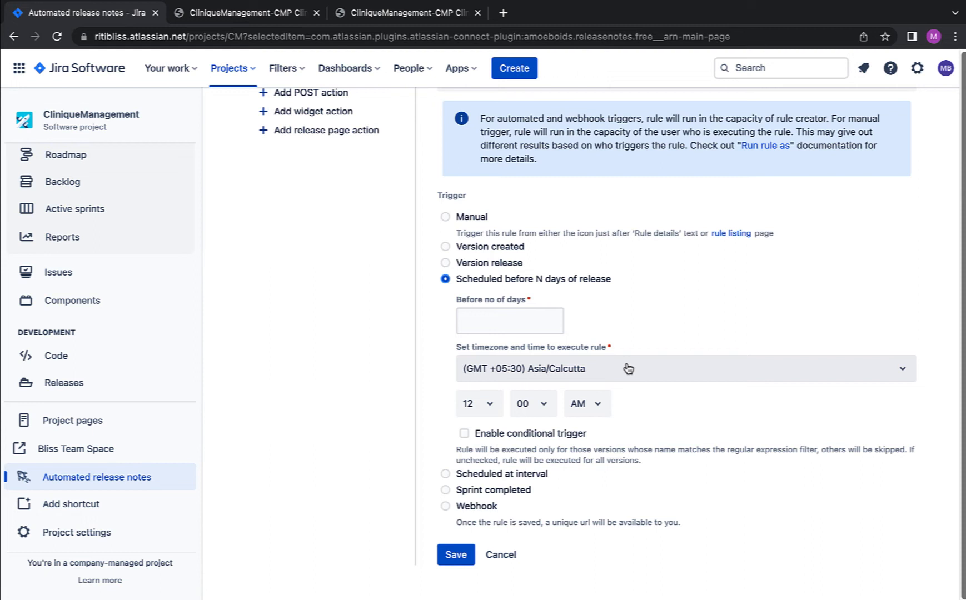
pyautogui.scroll(-1, 629, 368)
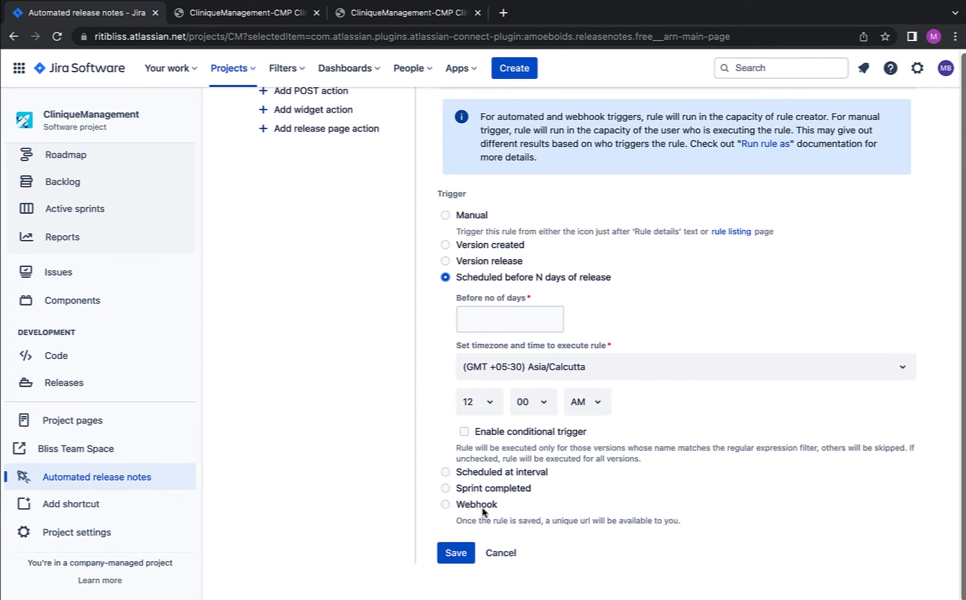
pyautogui.click(445, 488)
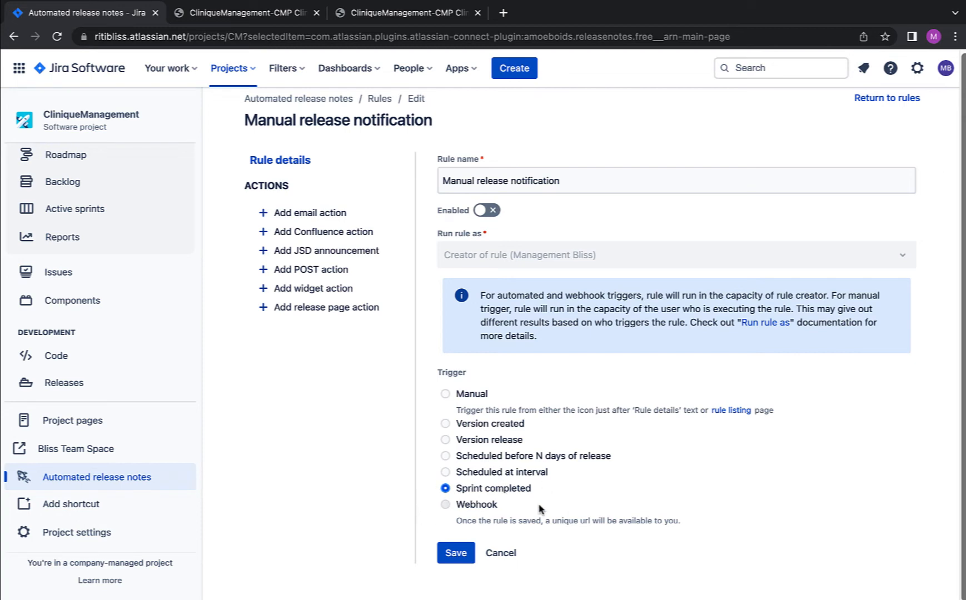
# Review the actions available for the Manual release notification rule and return to the rules list without saving.
pyautogui.scroll(2, 539, 508)
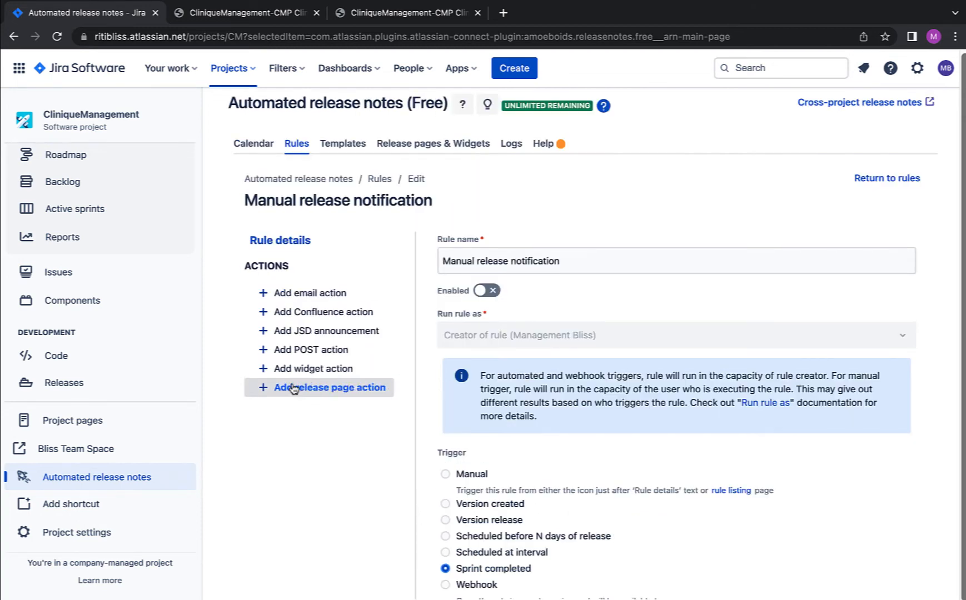
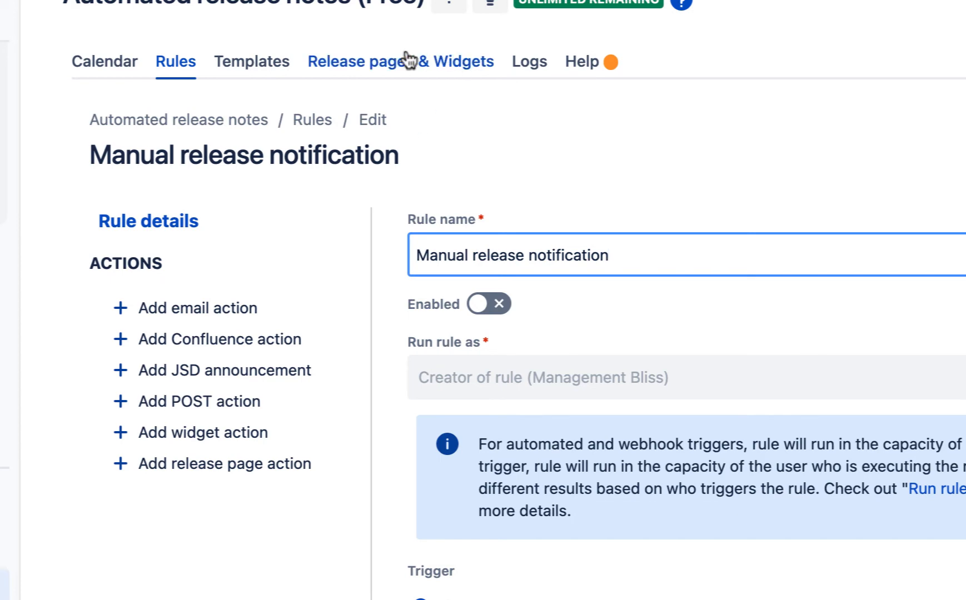
pyautogui.scroll(-1, 331, 385)
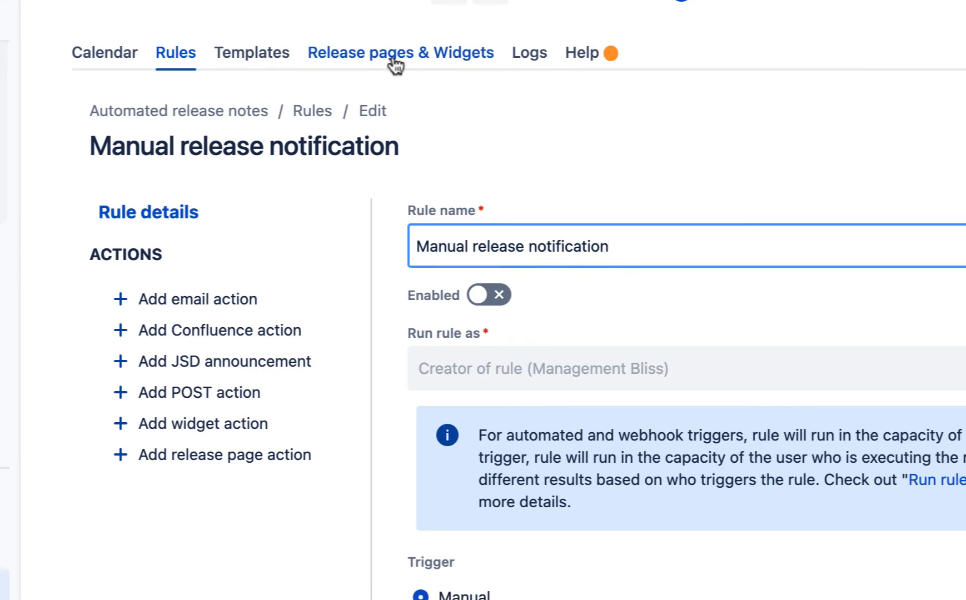
pyautogui.scroll(1, 461, 153)
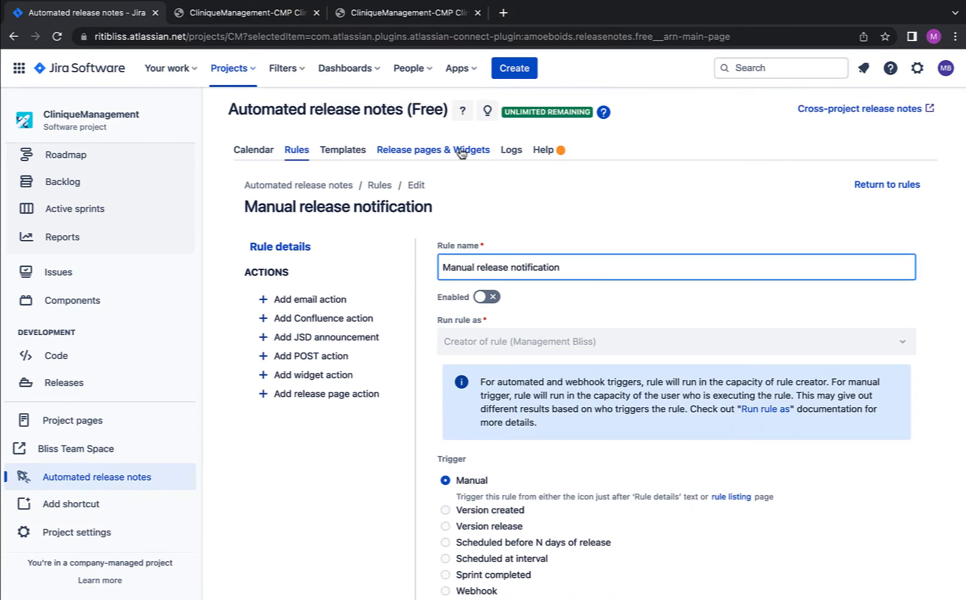
pyautogui.click(894, 185)
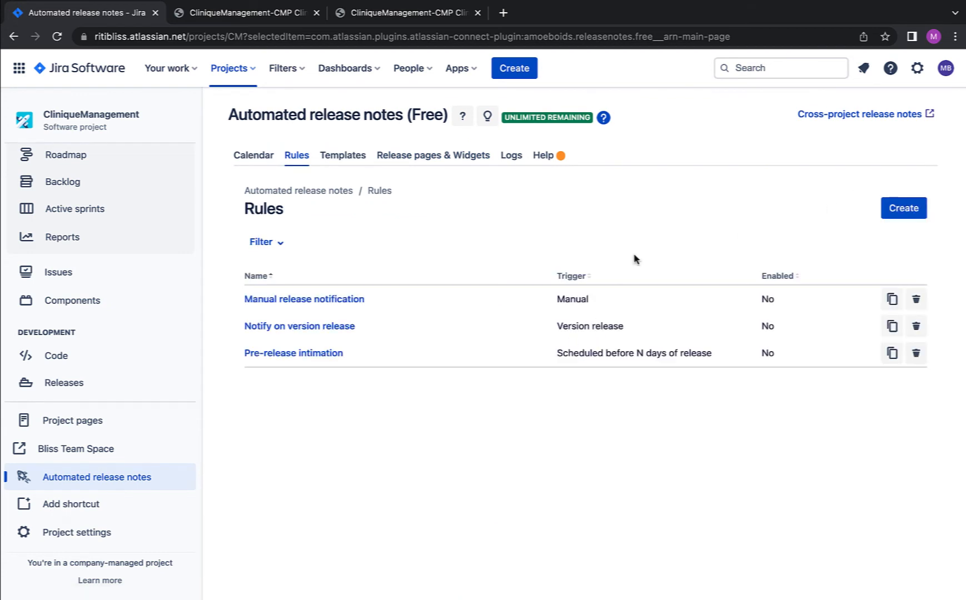
# Create and save an enabled rule named CM RELEASE RULE with the Manual trigger, and dismiss the notification.
pyautogui.click(903, 209)
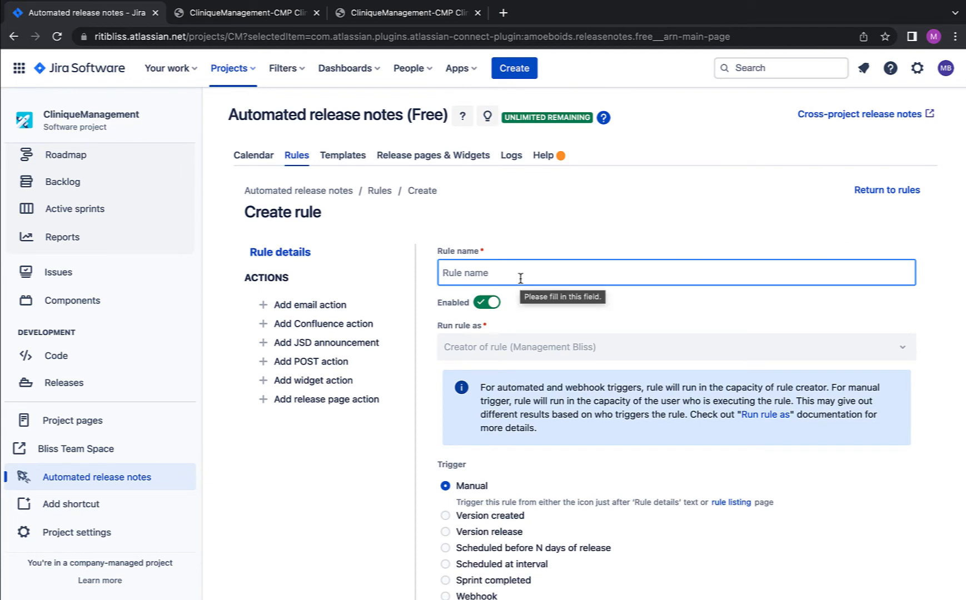
pyautogui.write('CM REL')
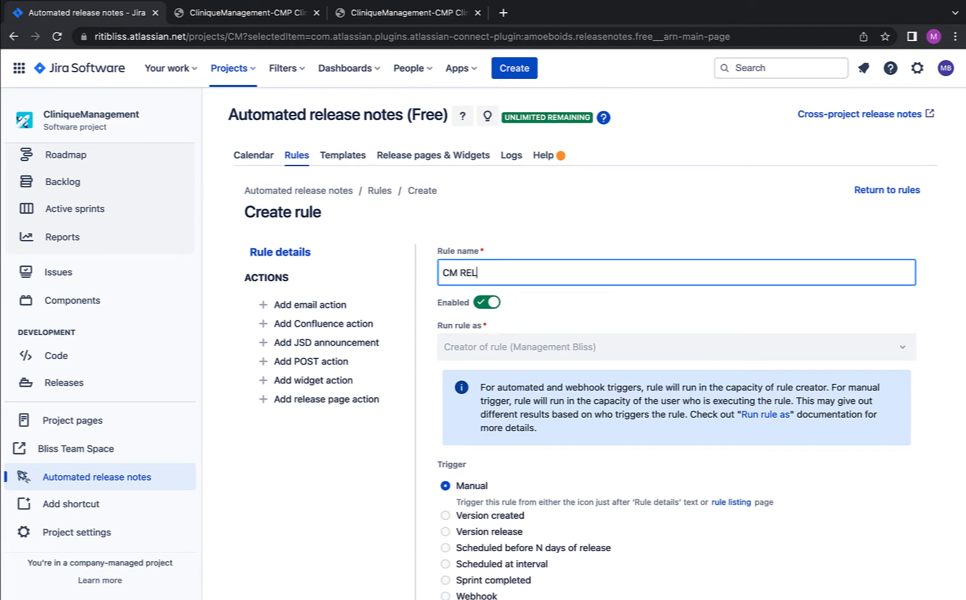
pyautogui.write('EASE RULE')
pyautogui.scroll(-2, 502, 421)
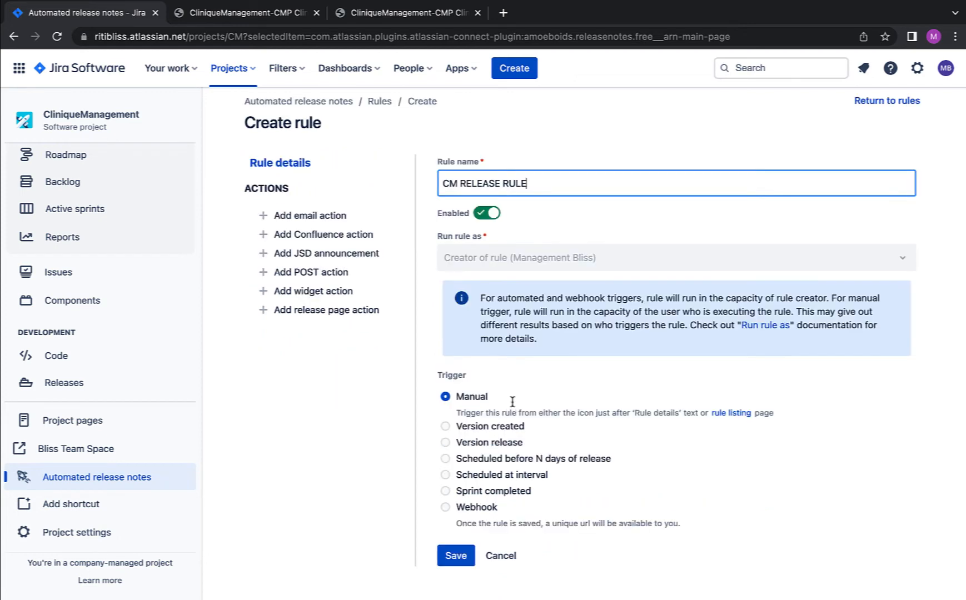
pyautogui.click(457, 556)
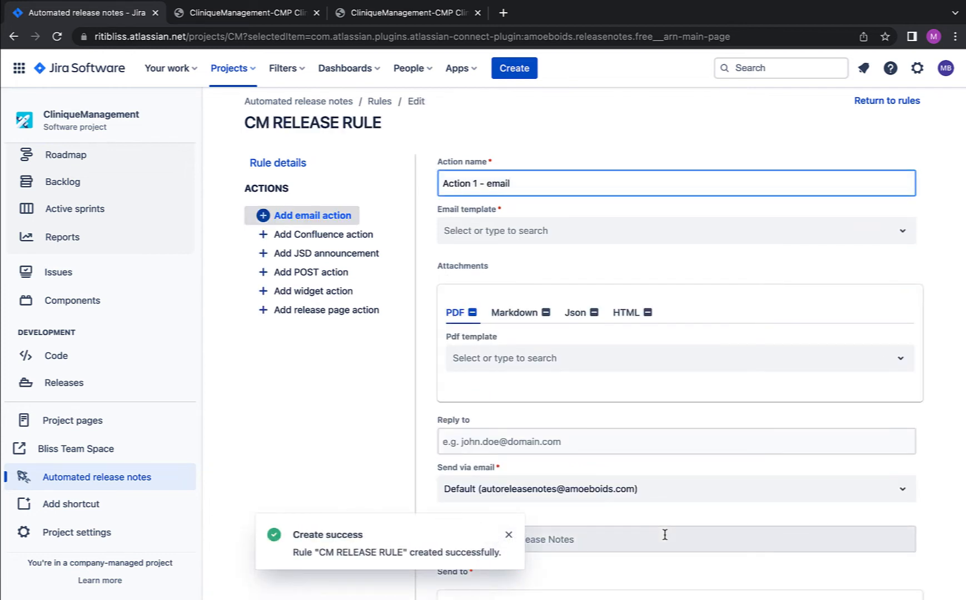
pyautogui.click(510, 536)
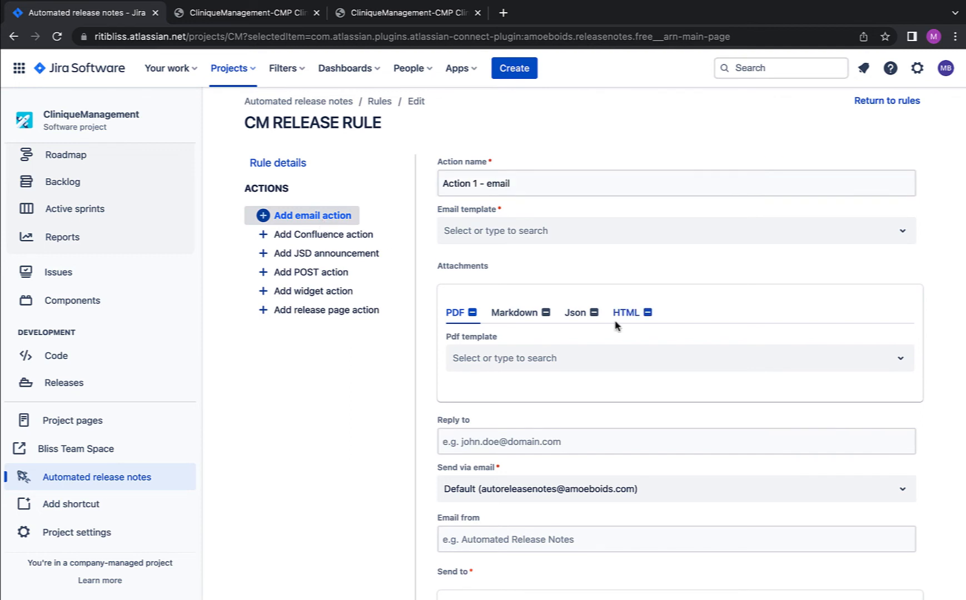
# Attach CM PDF Template as the PDF for the email action of CM RELEASE RULE.
pyautogui.click(572, 368)
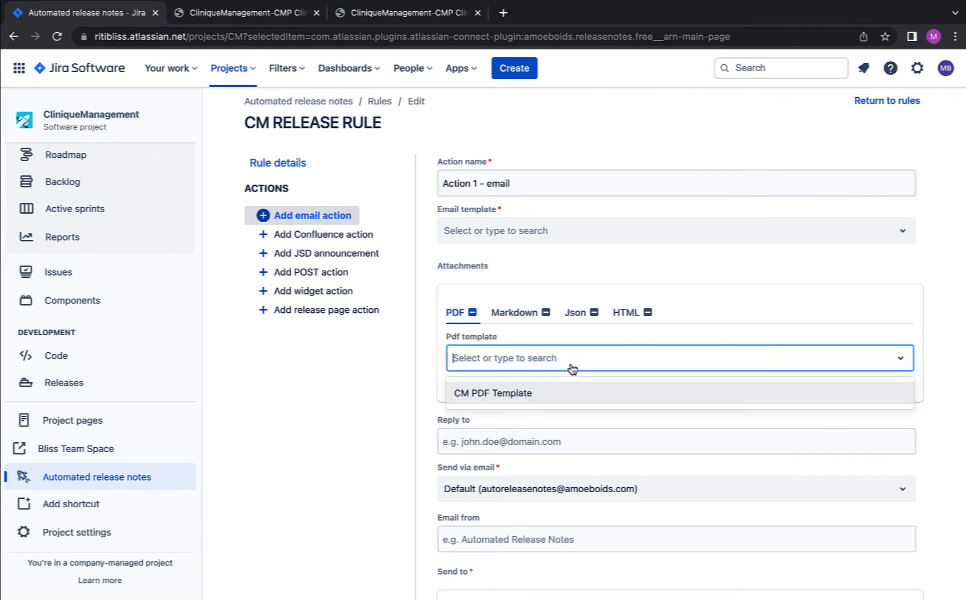
pyautogui.click(553, 397)
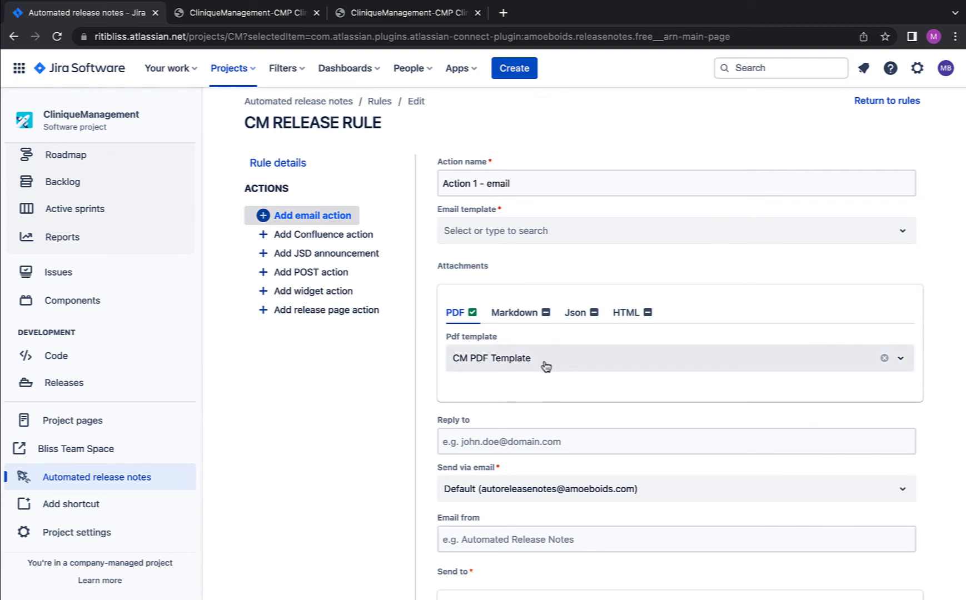
pyautogui.scroll(-2, 539, 431)
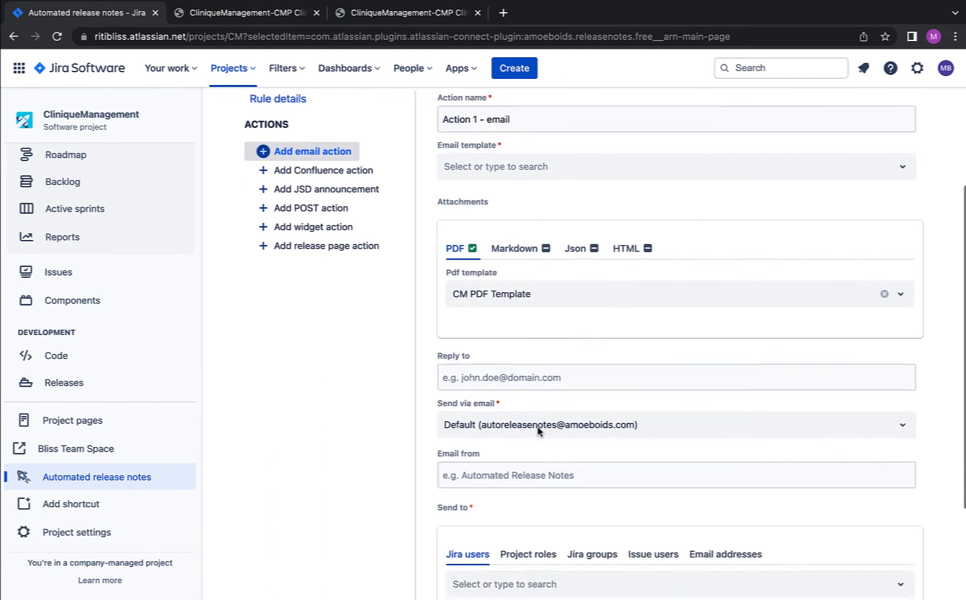
pyautogui.scroll(-1, 537, 431)
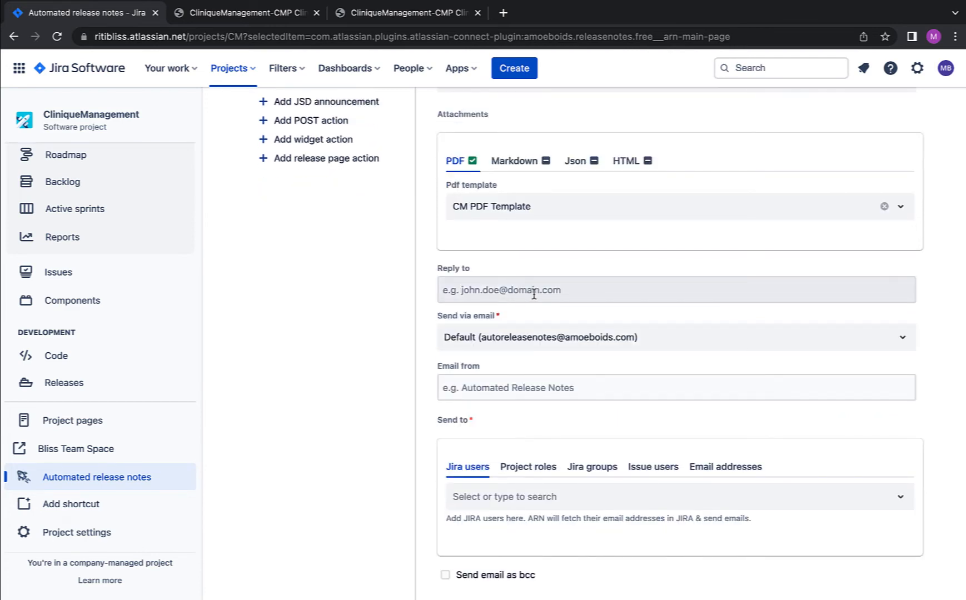
# Review the Project roles, Jira groups and Issue users recipient options for the email action.
pyautogui.scroll(1, 472, 299)
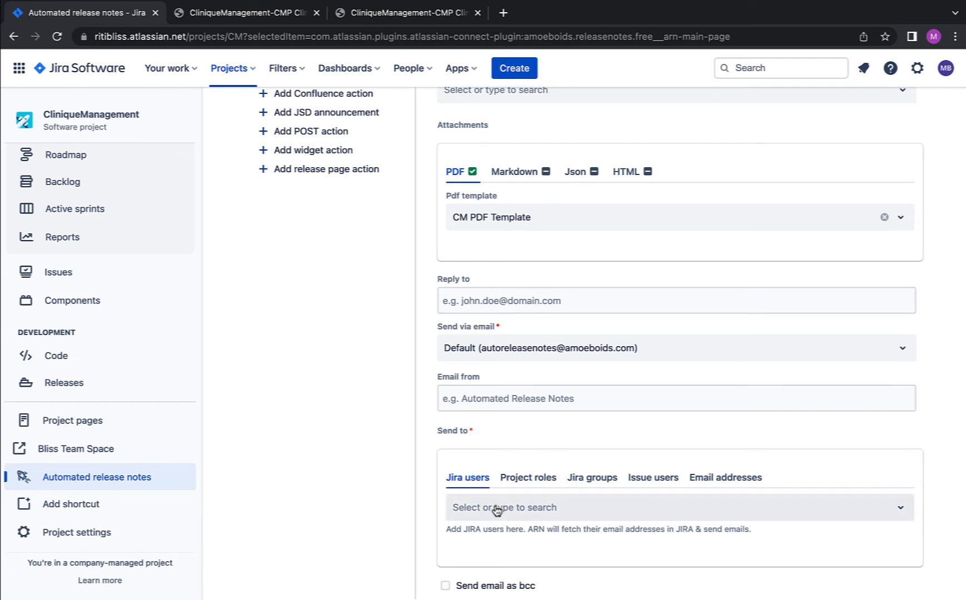
pyautogui.click(524, 480)
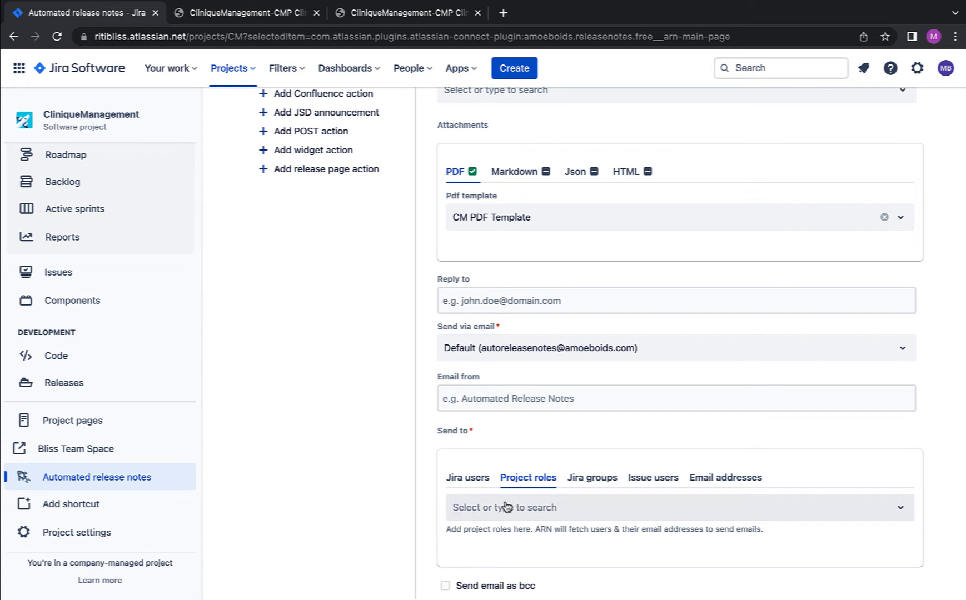
pyautogui.click(604, 486)
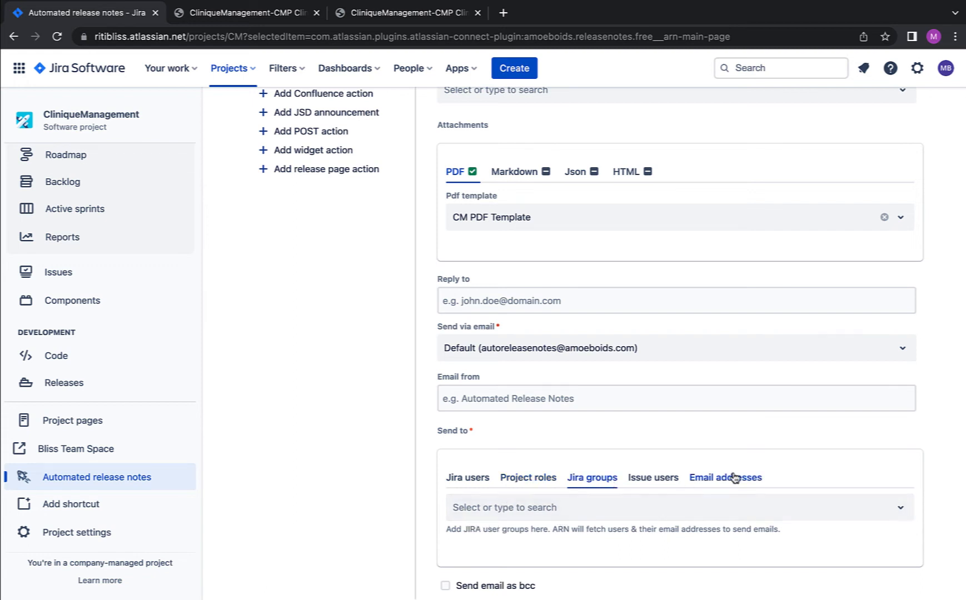
pyautogui.click(652, 486)
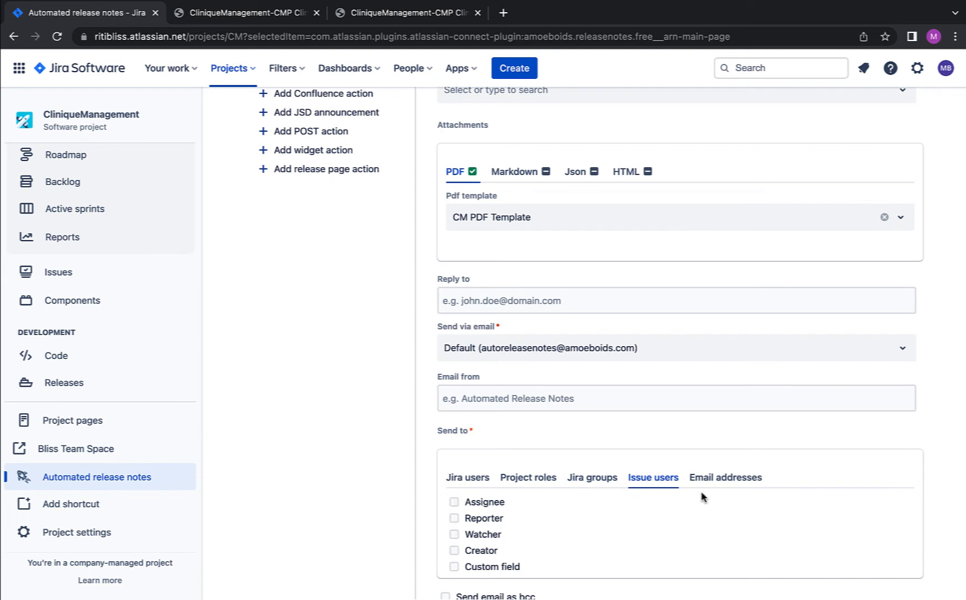
# Enter the recipient's email address, set the email to go out as bcc, and try to save the action.
pyautogui.click(722, 479)
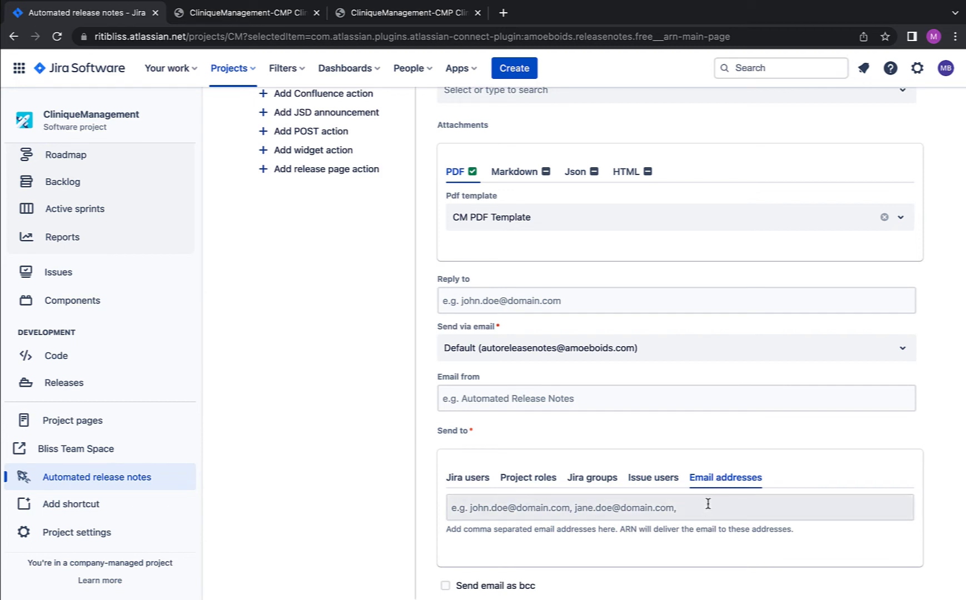
pyautogui.click(707, 504)
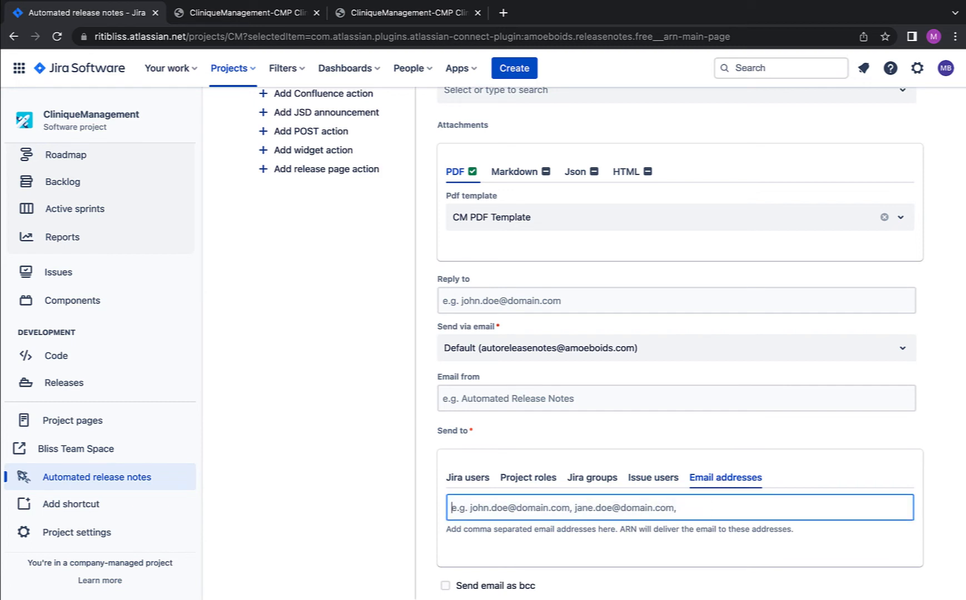
pyautogui.write('d')
pyautogui.press('BackSpace')
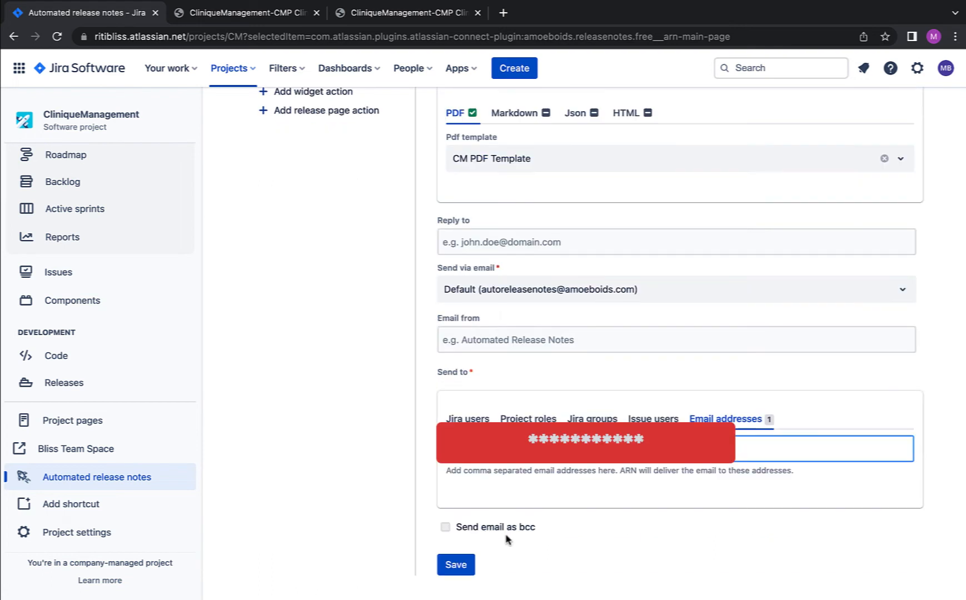
pyautogui.scroll(-1, 506, 539)
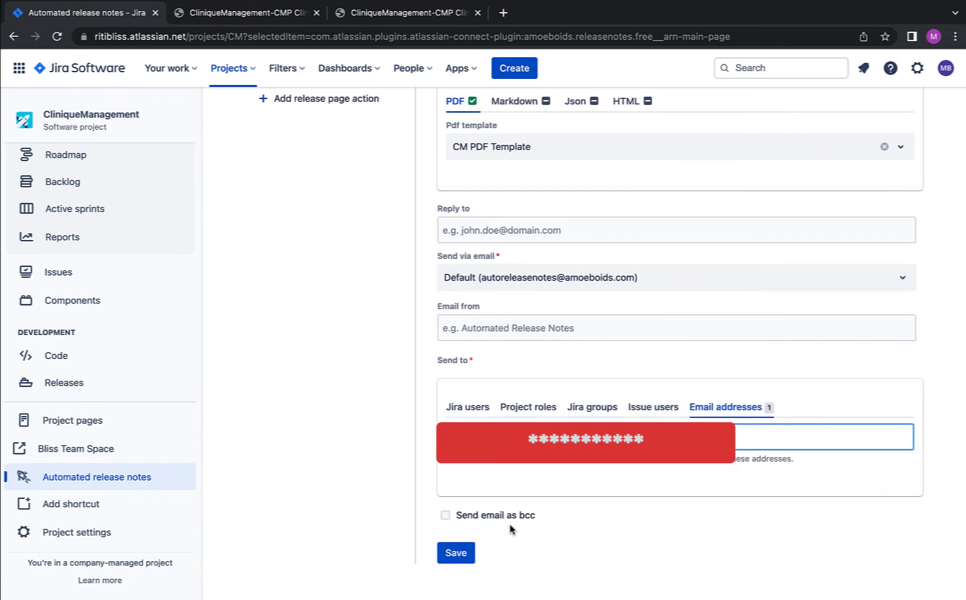
pyautogui.click(512, 529)
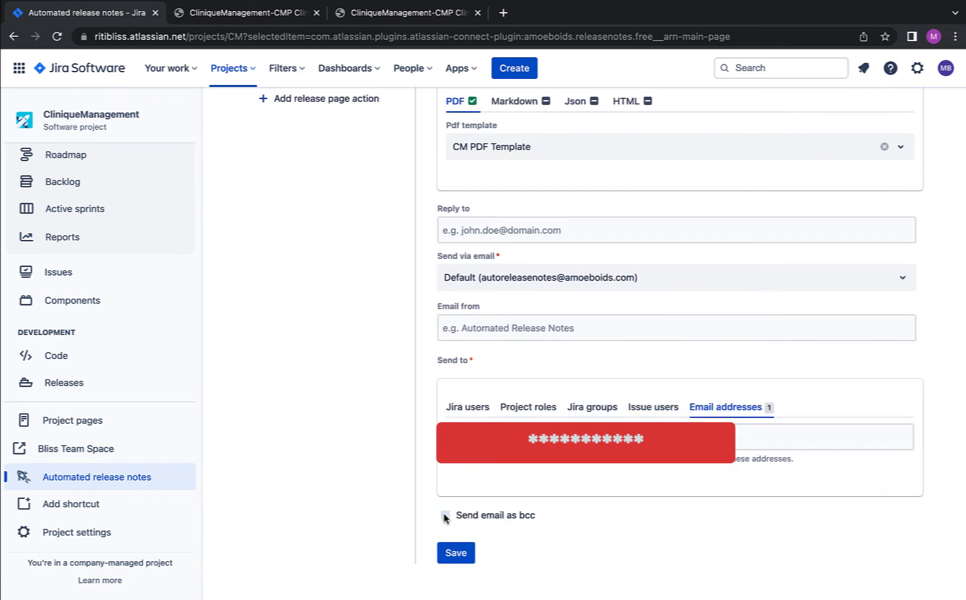
pyautogui.click(446, 516)
pyautogui.click(457, 554)
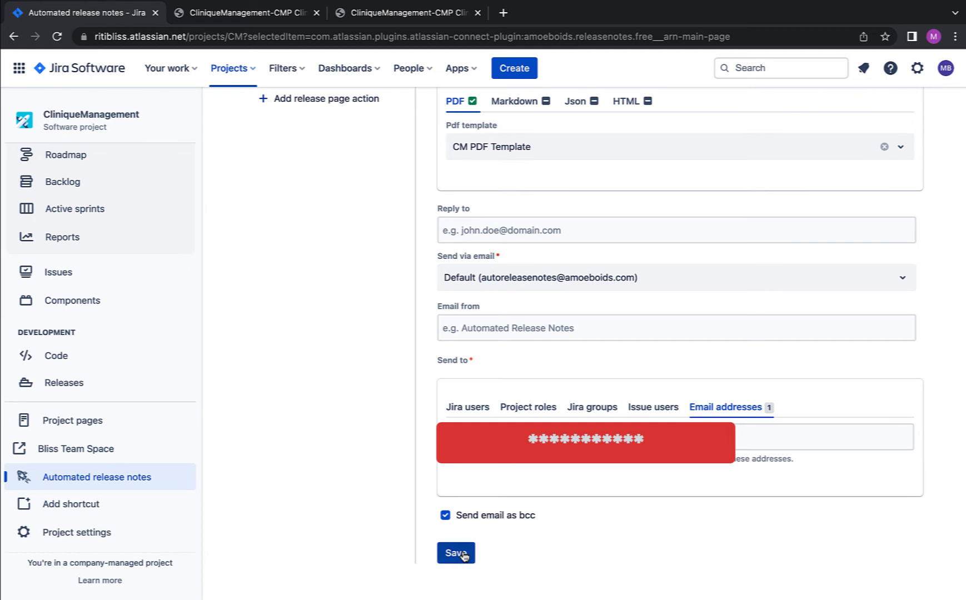
# Choose Manual Release Email as the email template for the action and save the action.
pyautogui.scroll(1, 626, 496)
pyautogui.scroll(5, 621, 496)
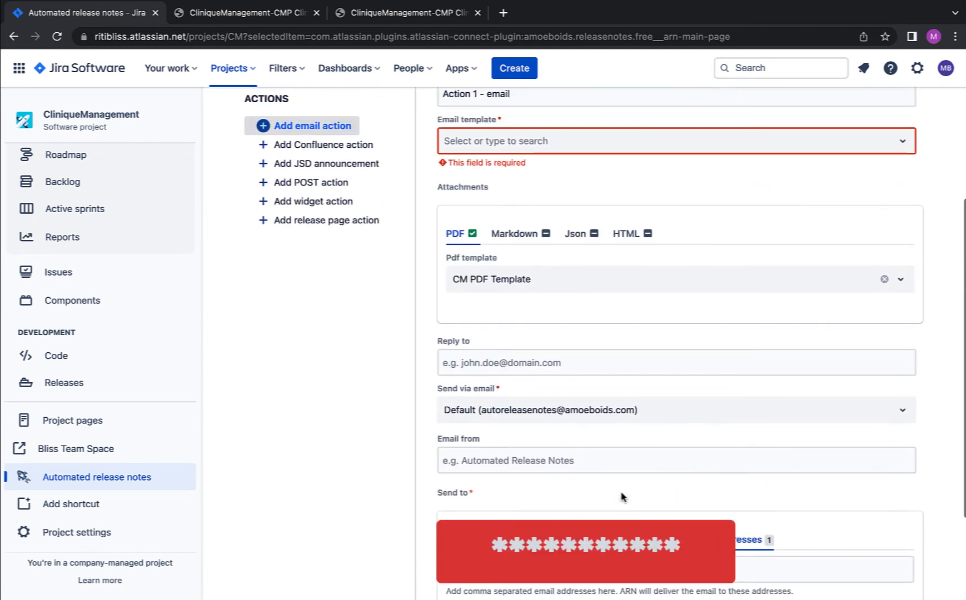
pyautogui.scroll(2, 621, 497)
pyautogui.click(505, 309)
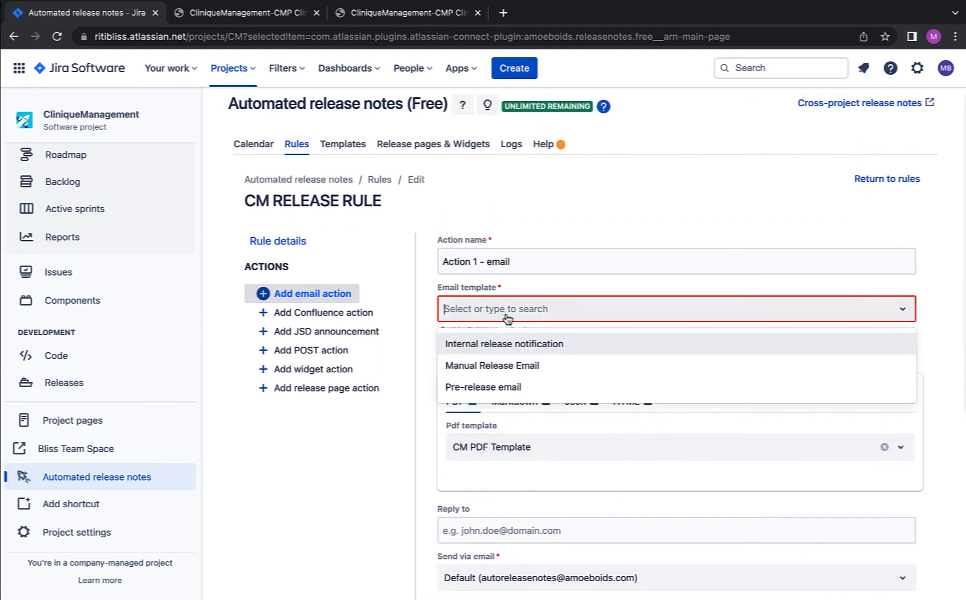
pyautogui.click(508, 372)
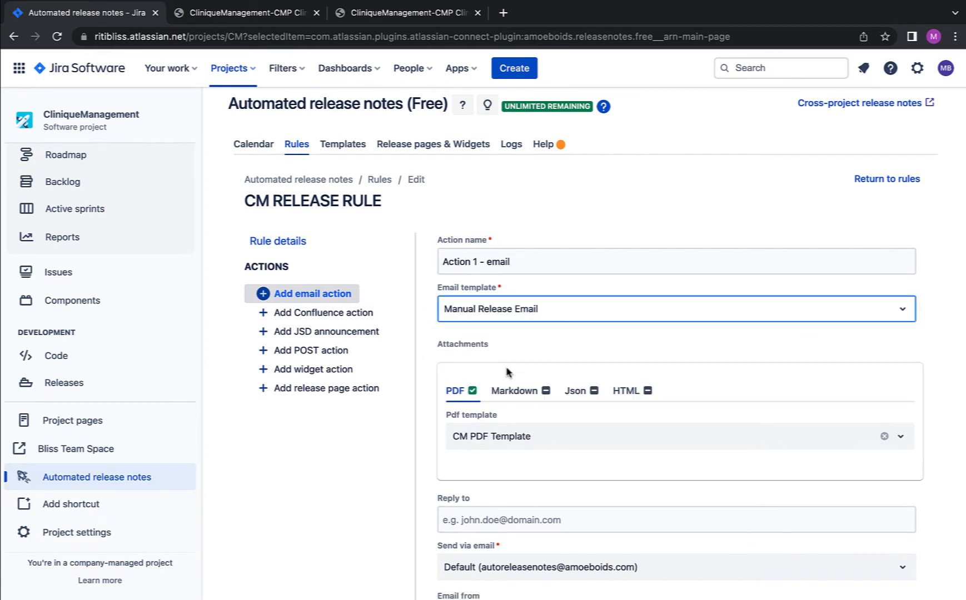
pyautogui.scroll(-3, 556, 317)
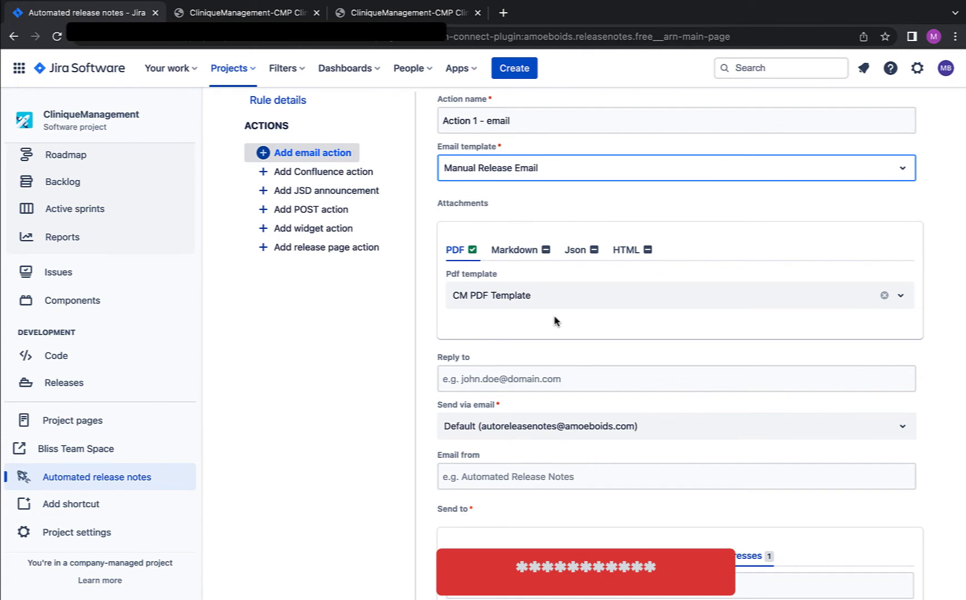
pyautogui.scroll(-3, 554, 321)
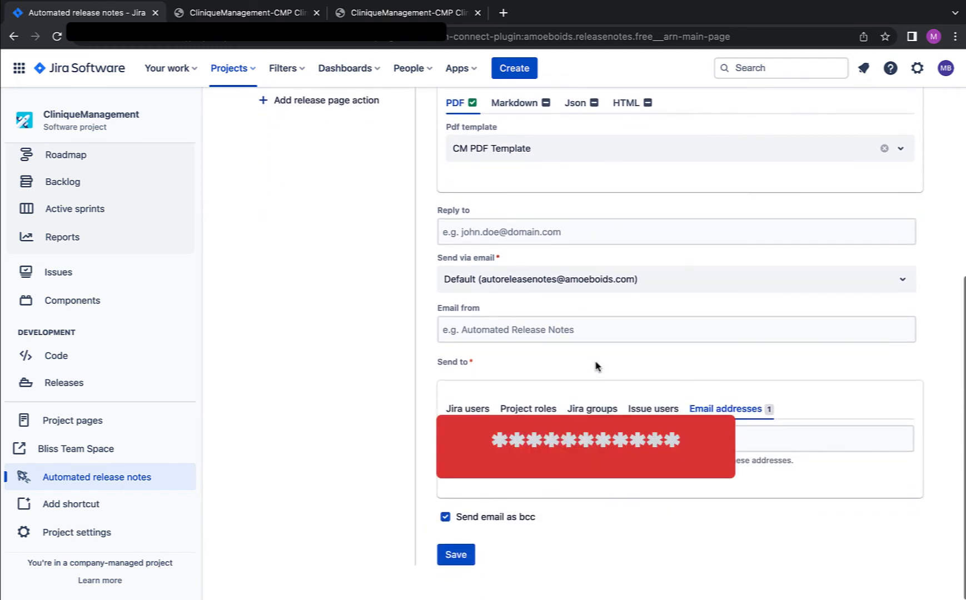
pyautogui.click(450, 551)
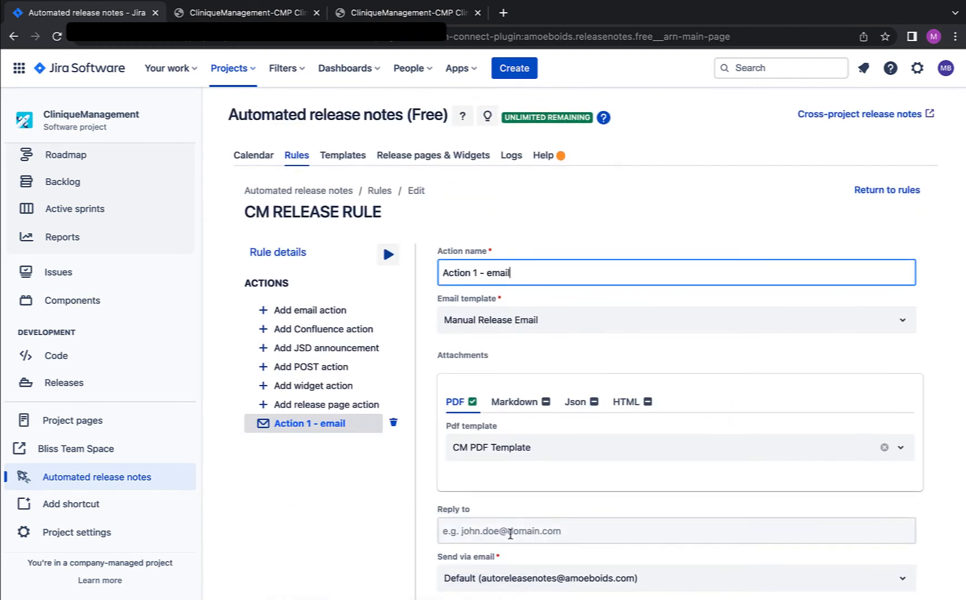
# Return to the rules list and run CM RELEASE RULE for version CMP Clinical Product 2.0.
pyautogui.scroll(-2, 389, 495)
pyautogui.scroll(-2, 372, 488)
pyautogui.scroll(3, 371, 487)
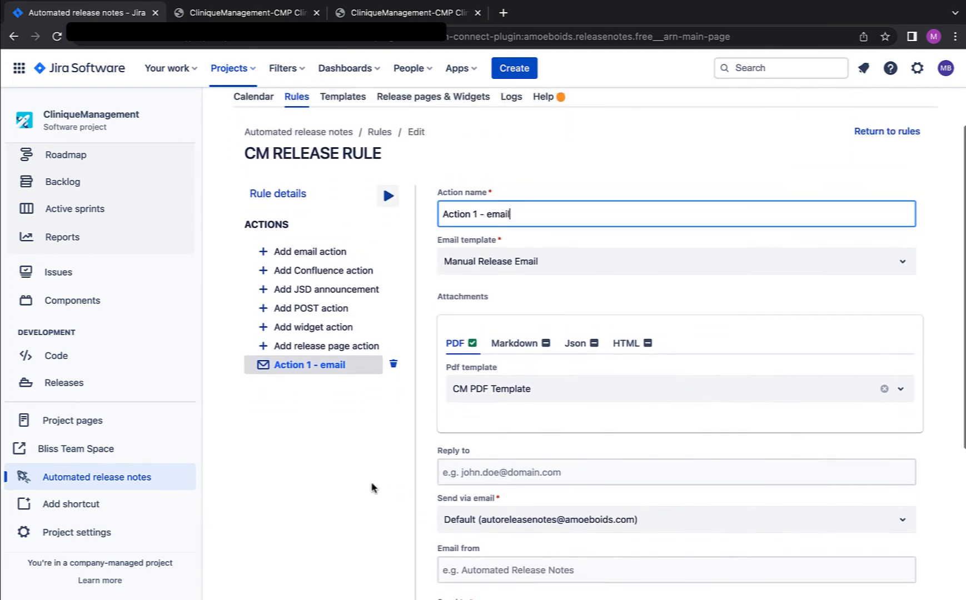
pyautogui.click(900, 190)
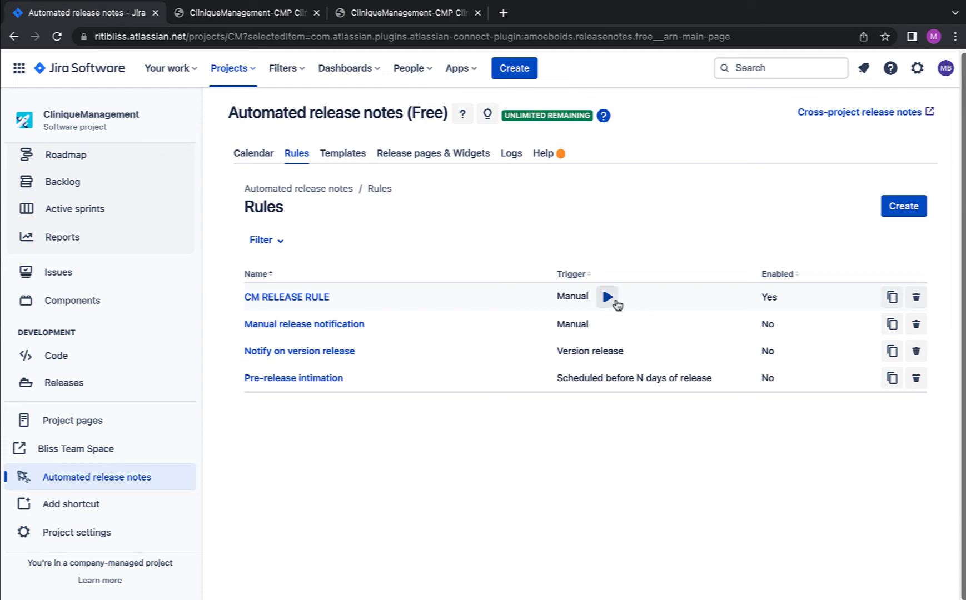
pyautogui.click(615, 301)
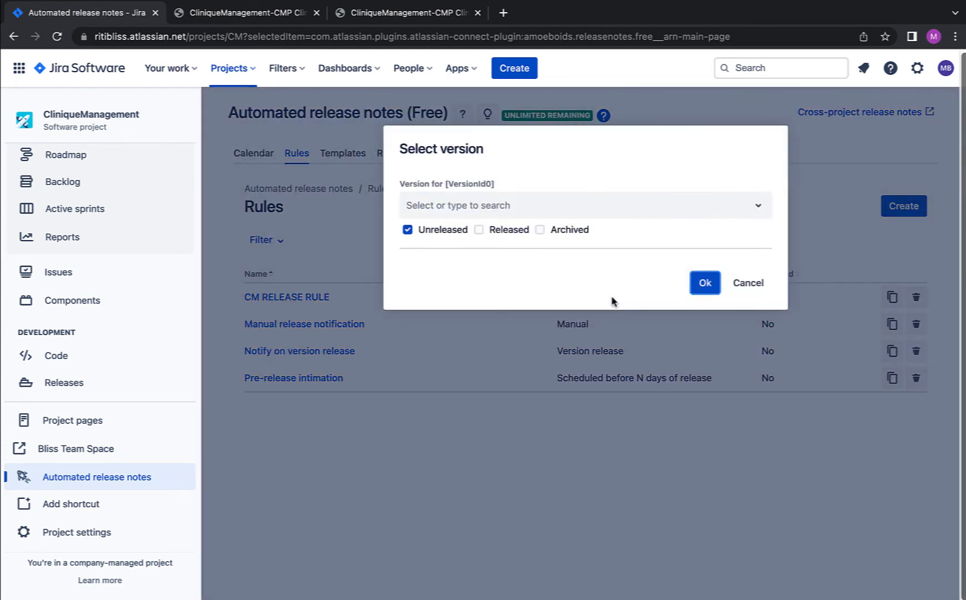
pyautogui.click(531, 205)
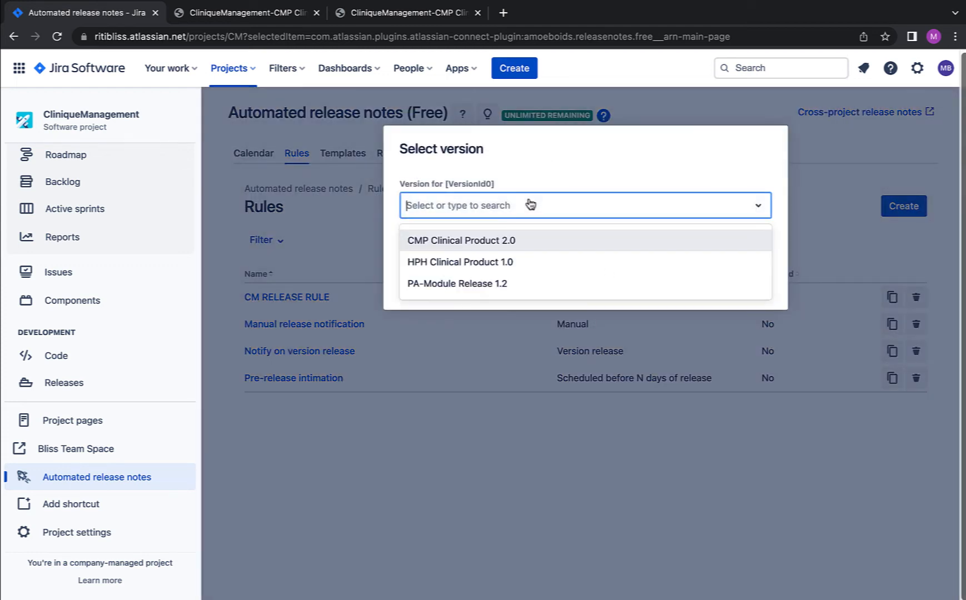
pyautogui.click(511, 240)
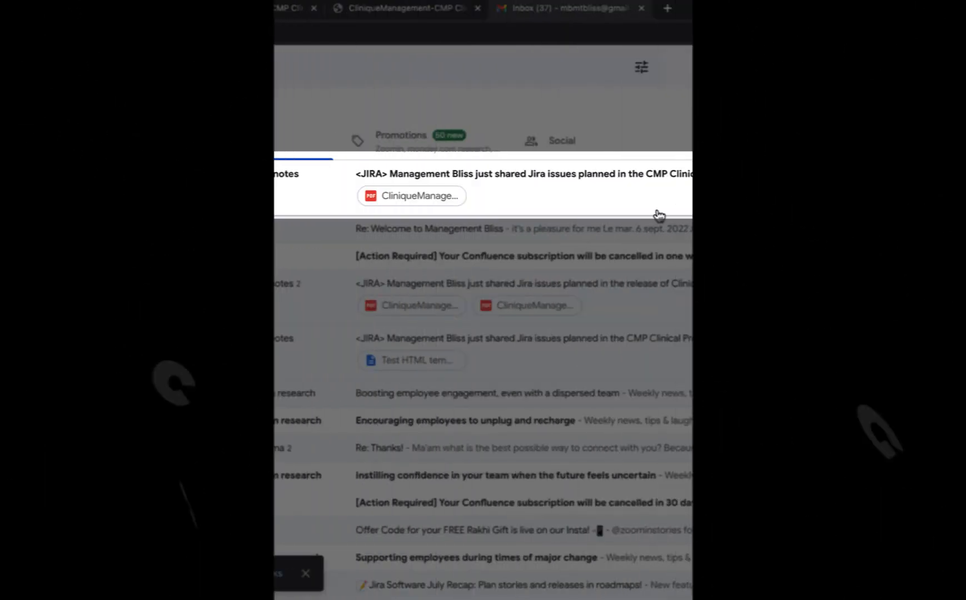
# Switch to Gmail, open the newest CMP Clinical Product release email, and read through its stories, bugs and attachment.
pyautogui.click(681, 178)
pyautogui.scroll(-4, 573, 355)
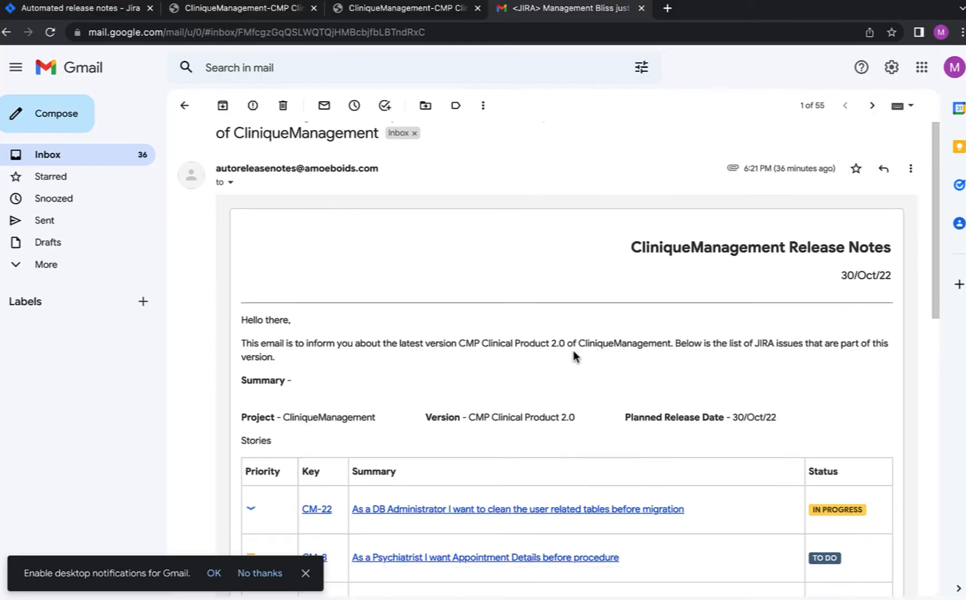
pyautogui.scroll(-6, 574, 355)
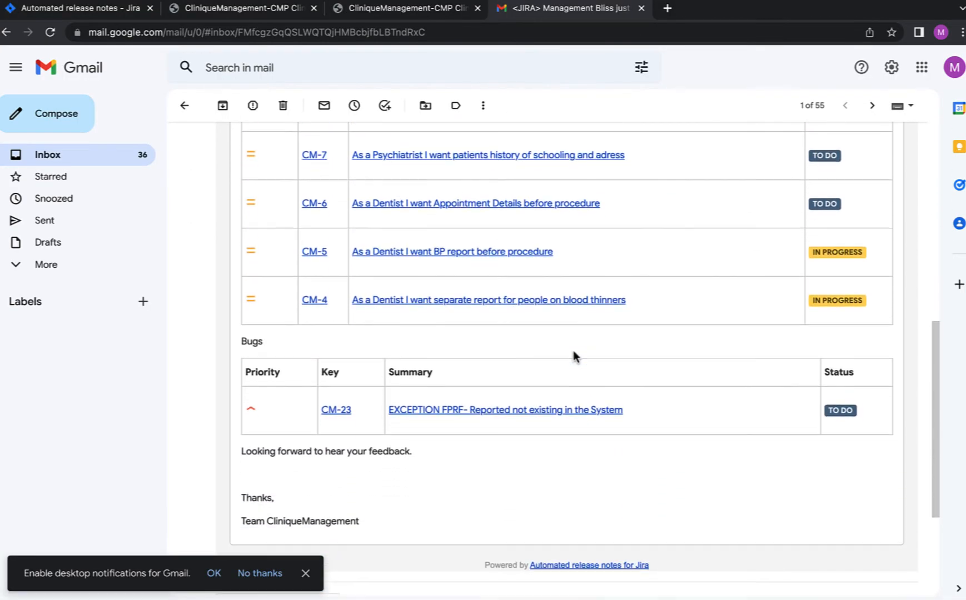
pyautogui.scroll(-2, 573, 353)
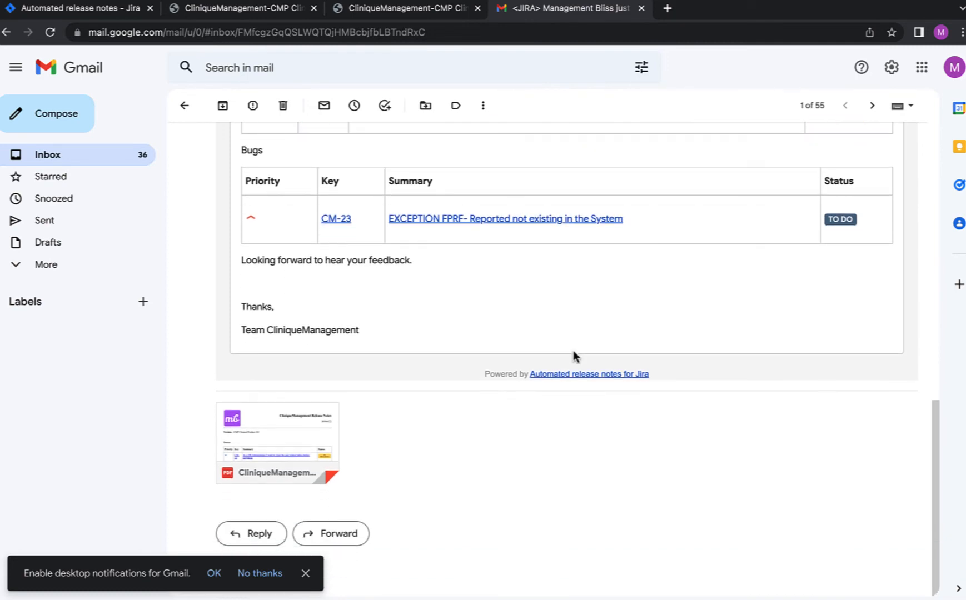
pyautogui.scroll(12, 573, 356)
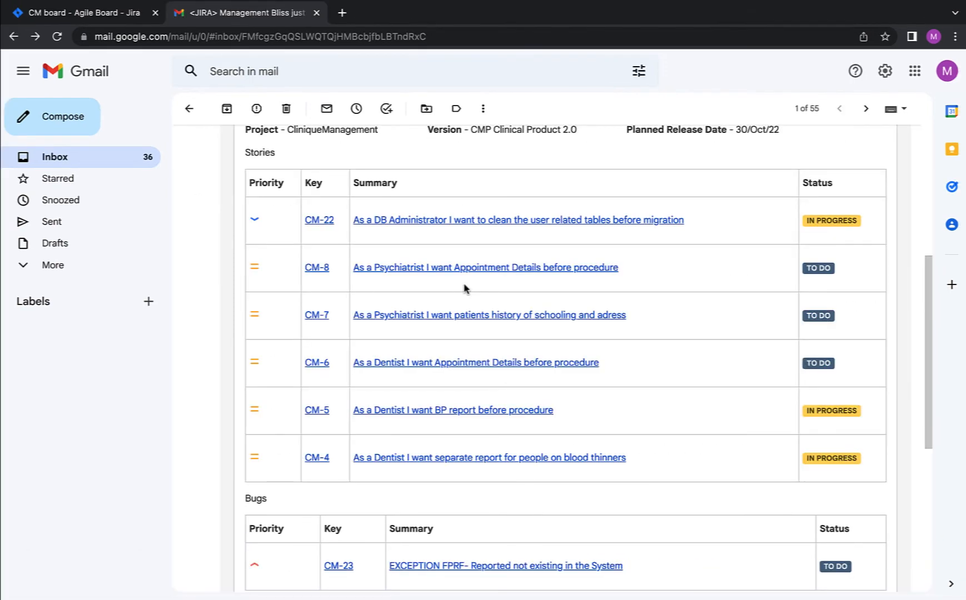
pyautogui.scroll(-1, 477, 283)
pyautogui.scroll(-5, 488, 278)
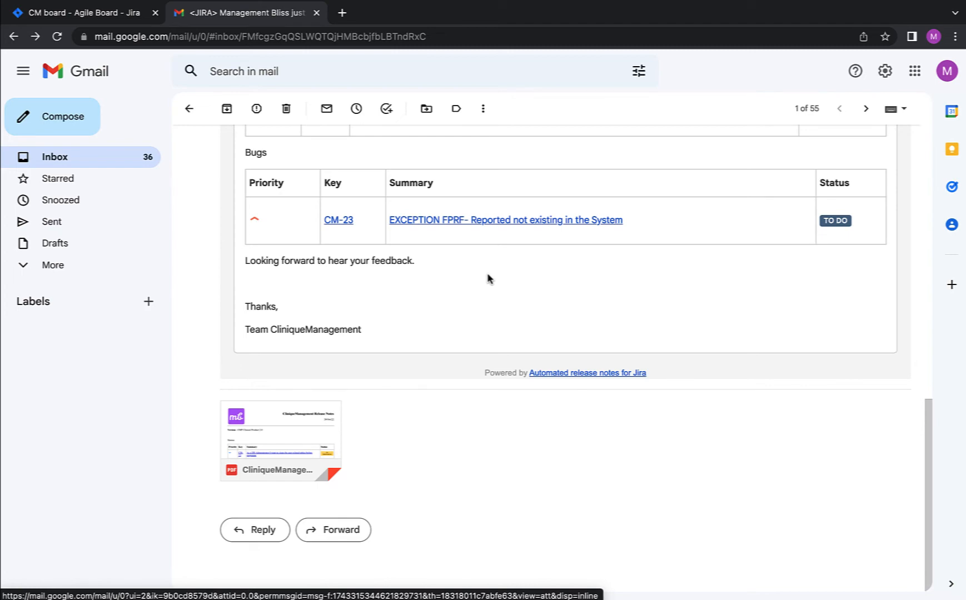
# Open the email's PDF attachment and examine its header, story, bug and critical bug tables, and closing text.
pyautogui.click(265, 444)
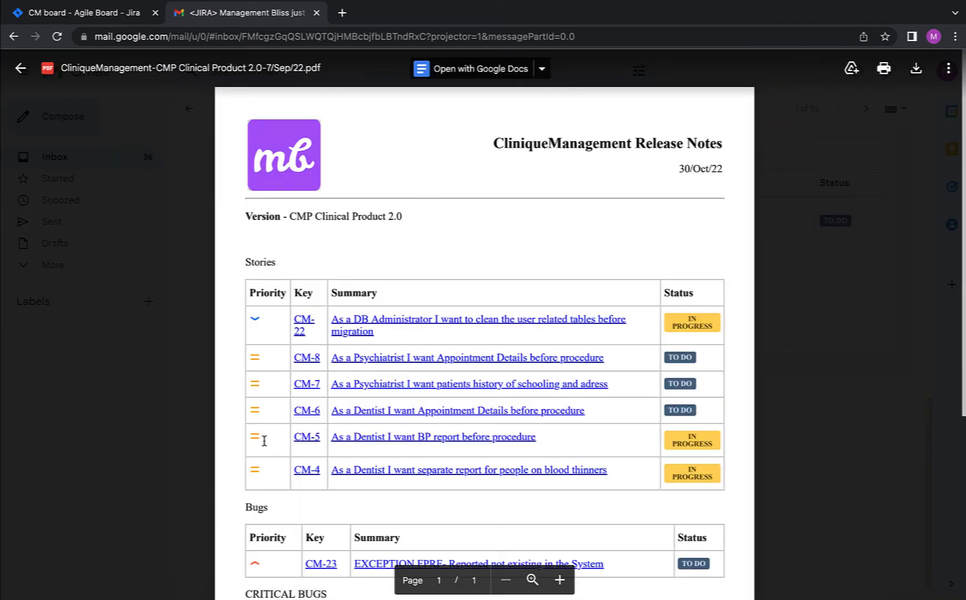
pyautogui.scroll(-5, 372, 444)
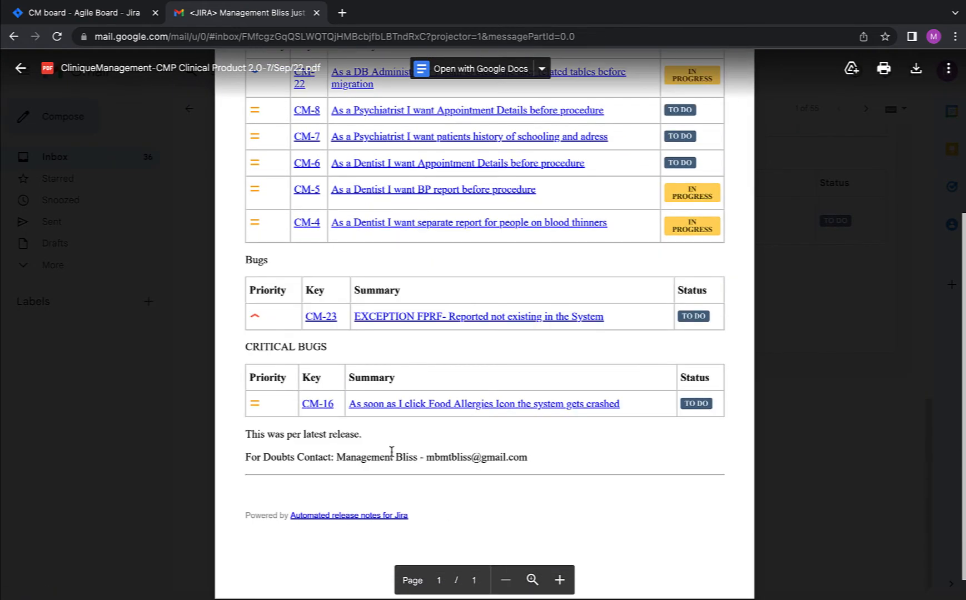
pyautogui.scroll(2, 535, 459)
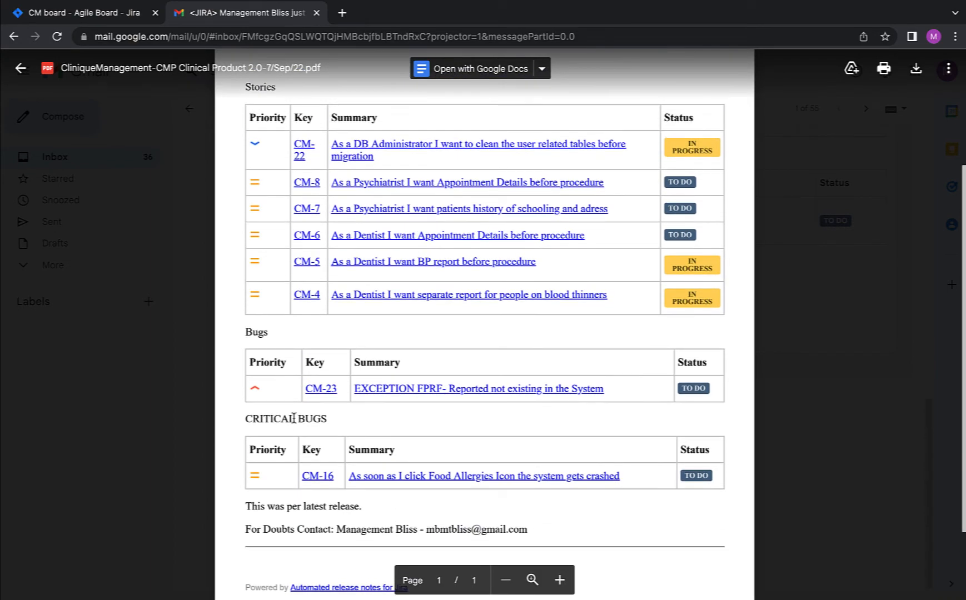
pyautogui.scroll(3, 387, 466)
pyautogui.scroll(-5, 388, 466)
pyautogui.scroll(4, 388, 466)
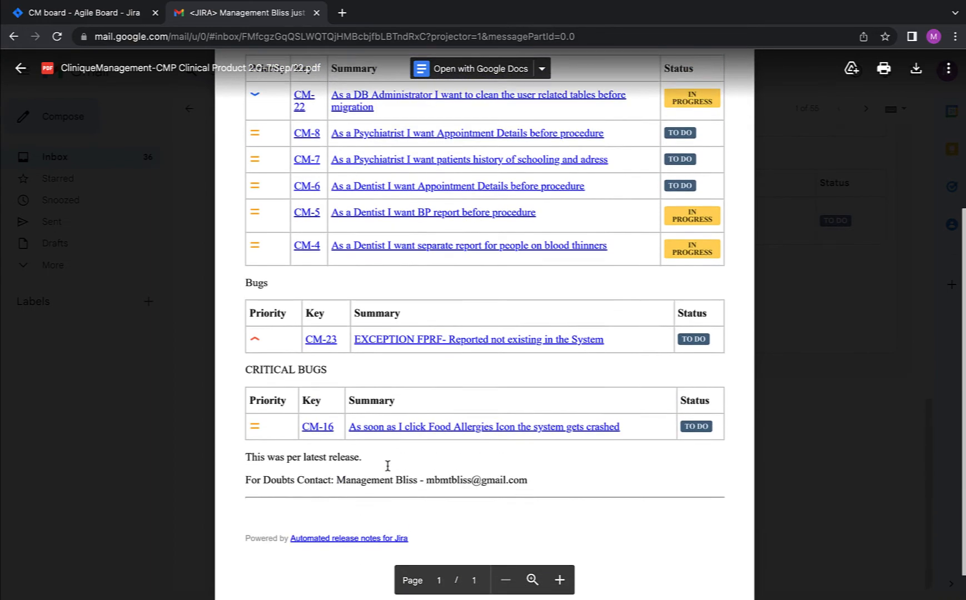
pyautogui.scroll(2, 387, 466)
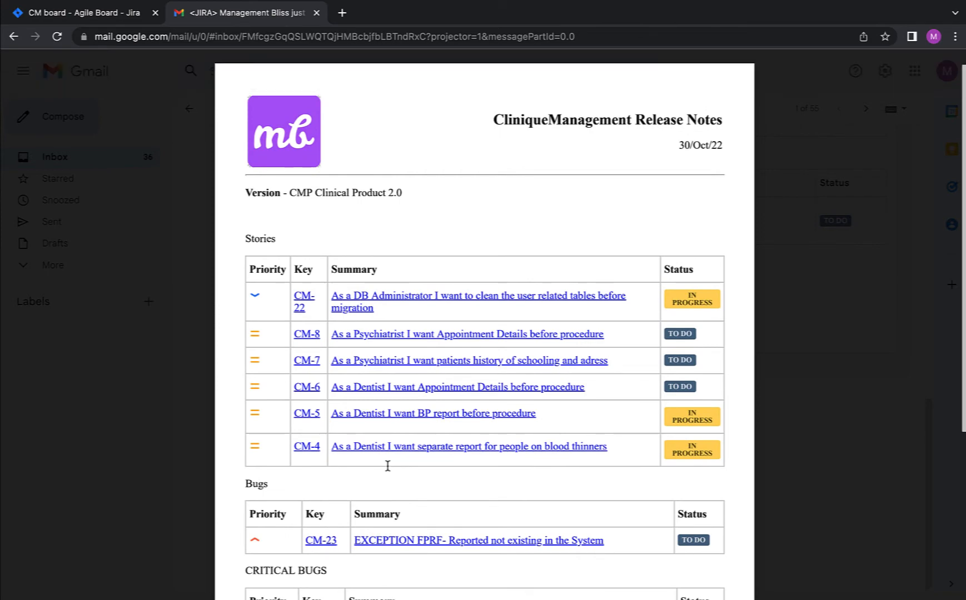
pyautogui.scroll(-3, 388, 465)
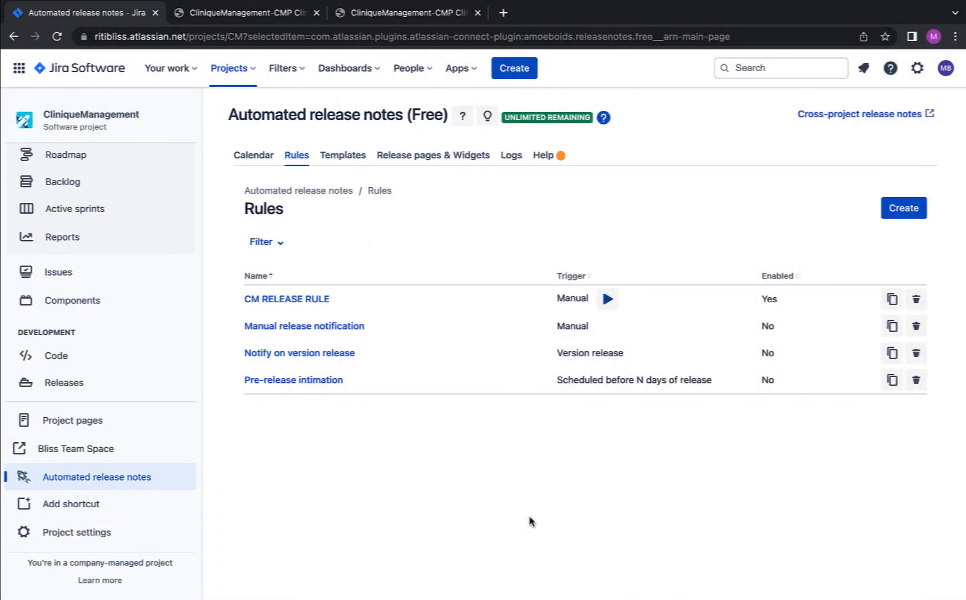
# Open a new rule form, examine its trigger options including Sprint completed and Version release, and return to the rules list without saving.
pyautogui.click(905, 208)
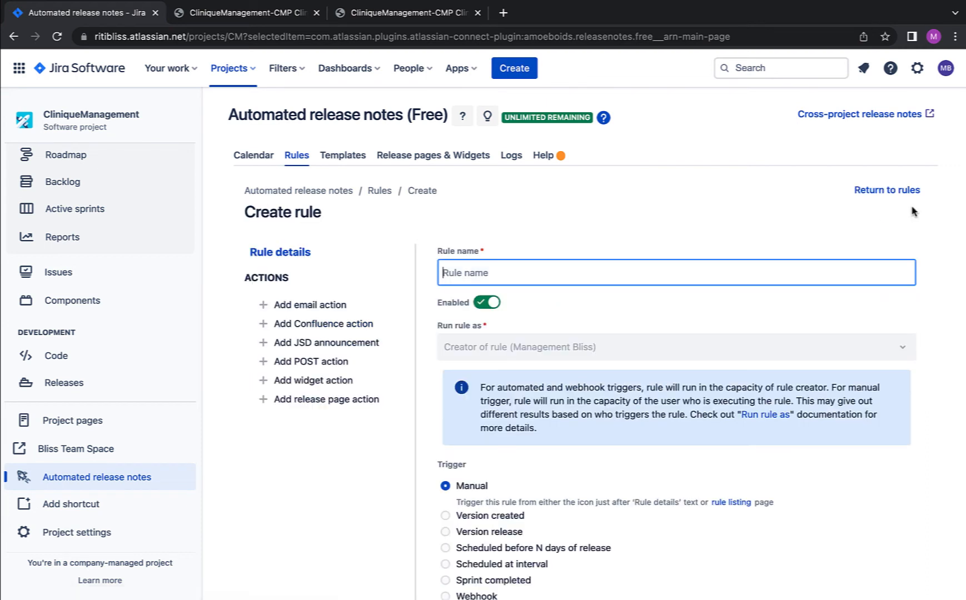
pyautogui.scroll(-2, 631, 317)
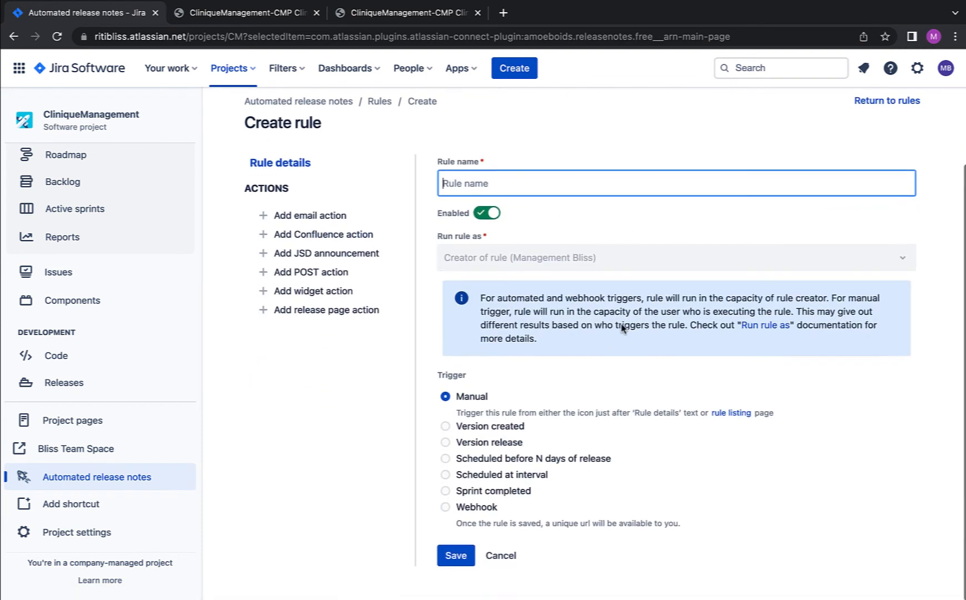
pyautogui.click(475, 494)
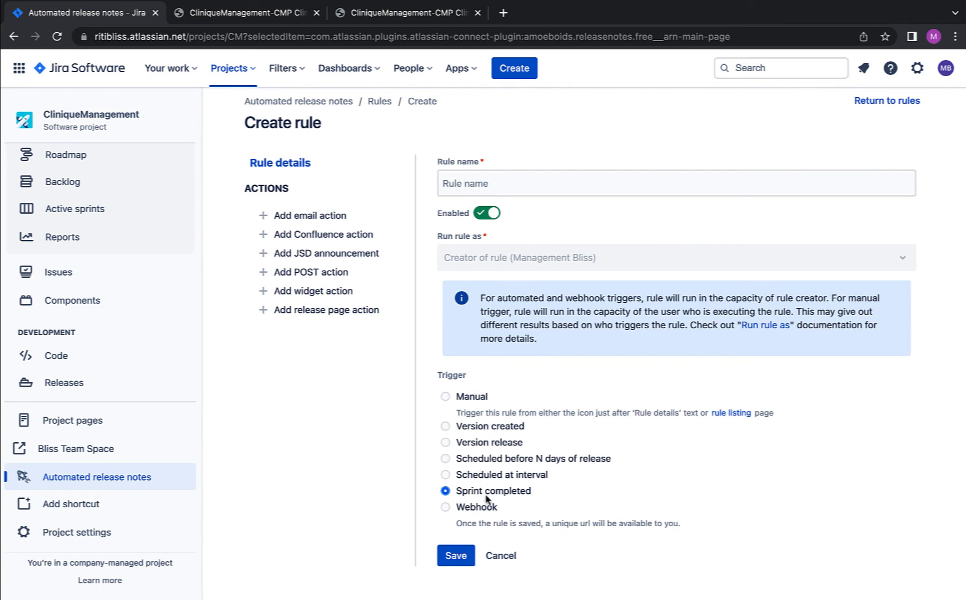
pyautogui.click(482, 444)
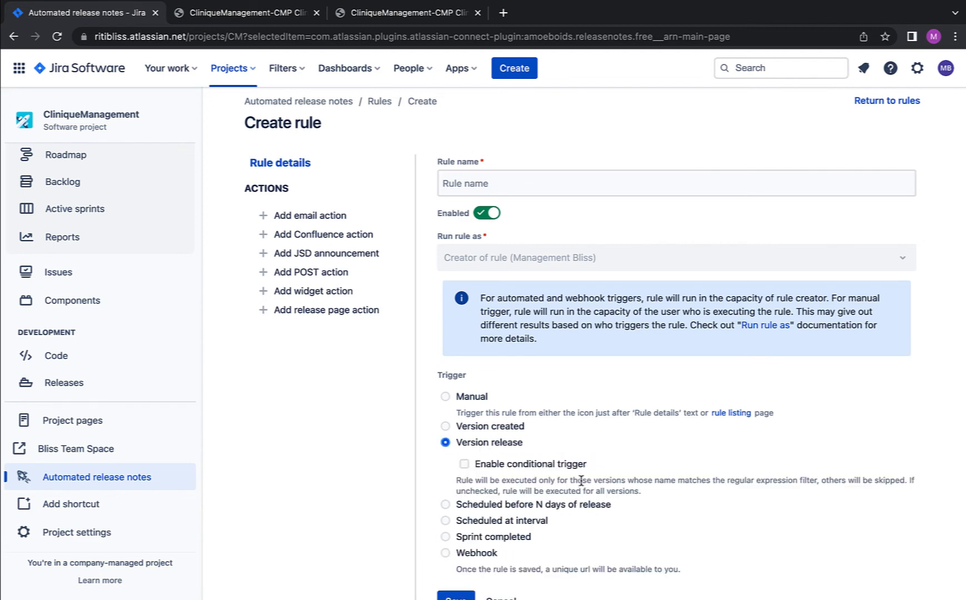
pyautogui.scroll(-1, 581, 481)
pyautogui.scroll(3, 580, 481)
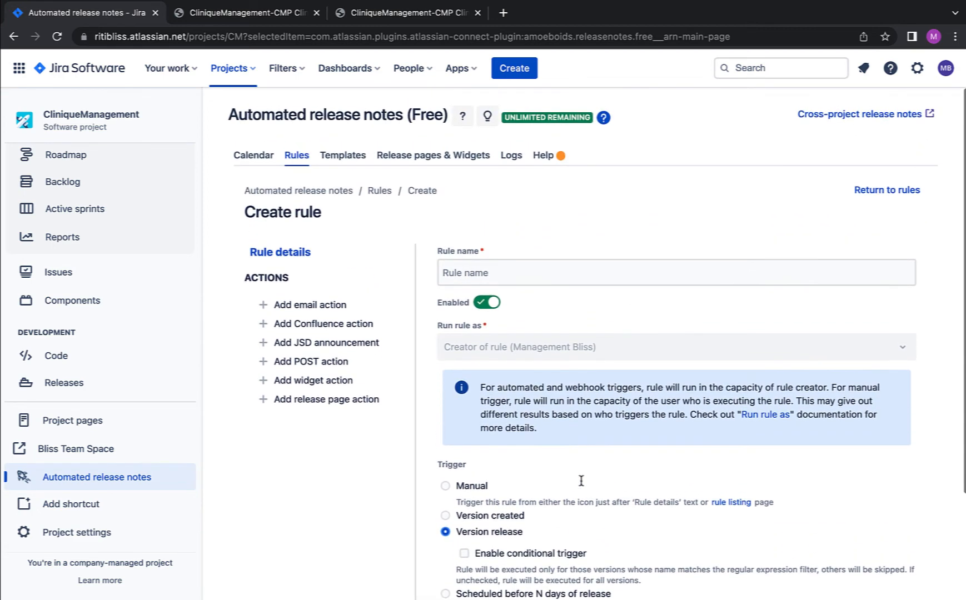
pyautogui.scroll(-1, 581, 481)
pyautogui.scroll(-1, 581, 481)
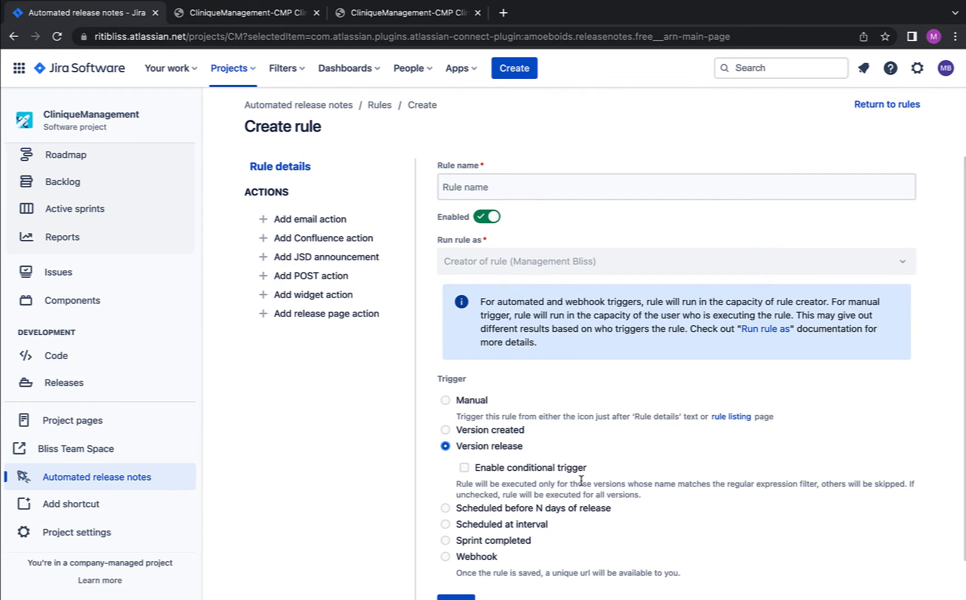
pyautogui.scroll(-1, 581, 481)
pyautogui.scroll(1, 578, 174)
pyautogui.scroll(1, 578, 174)
pyautogui.scroll(-1, 563, 196)
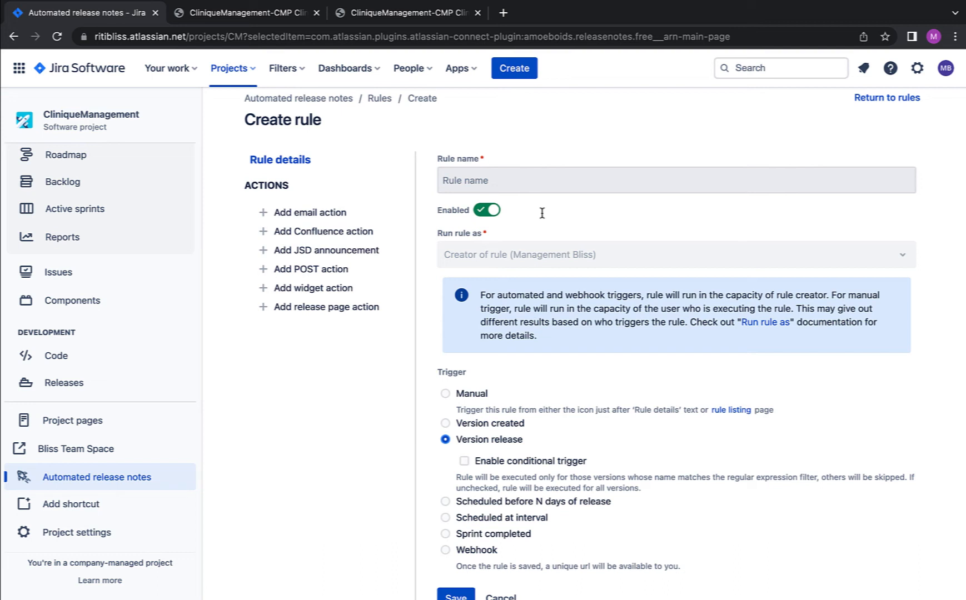
pyautogui.scroll(1, 542, 213)
pyautogui.click(906, 114)
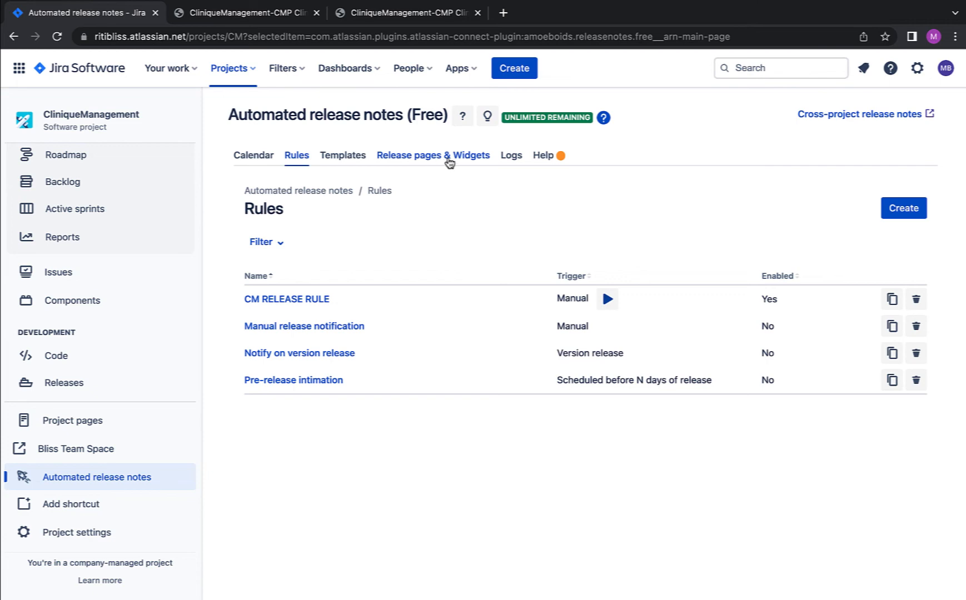
# View the existing release pages and widgets, and check the actions and triggers offered in a new rule form.
pyautogui.click(449, 161)
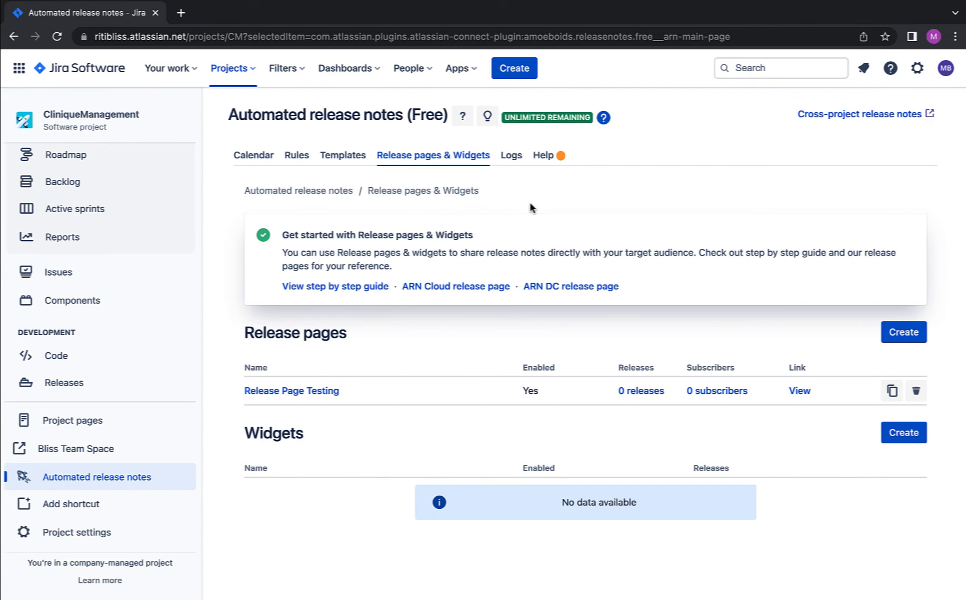
pyautogui.scroll(-1, 551, 197)
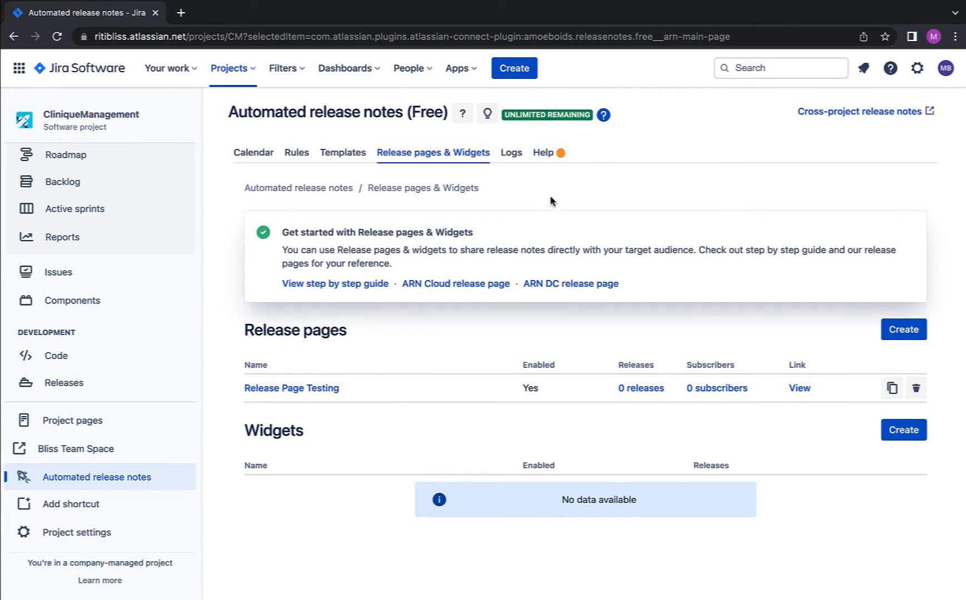
pyautogui.click(297, 154)
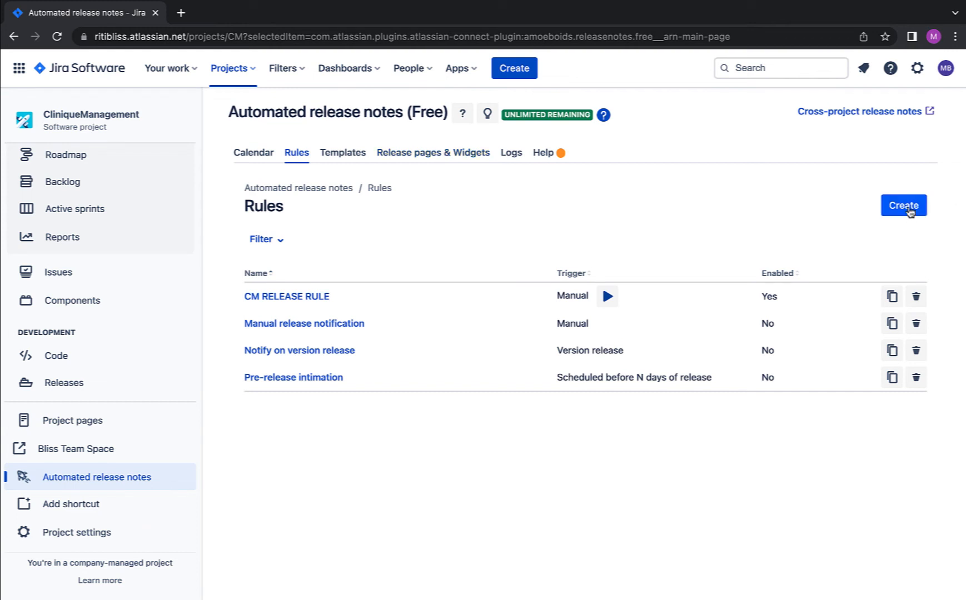
pyautogui.click(909, 210)
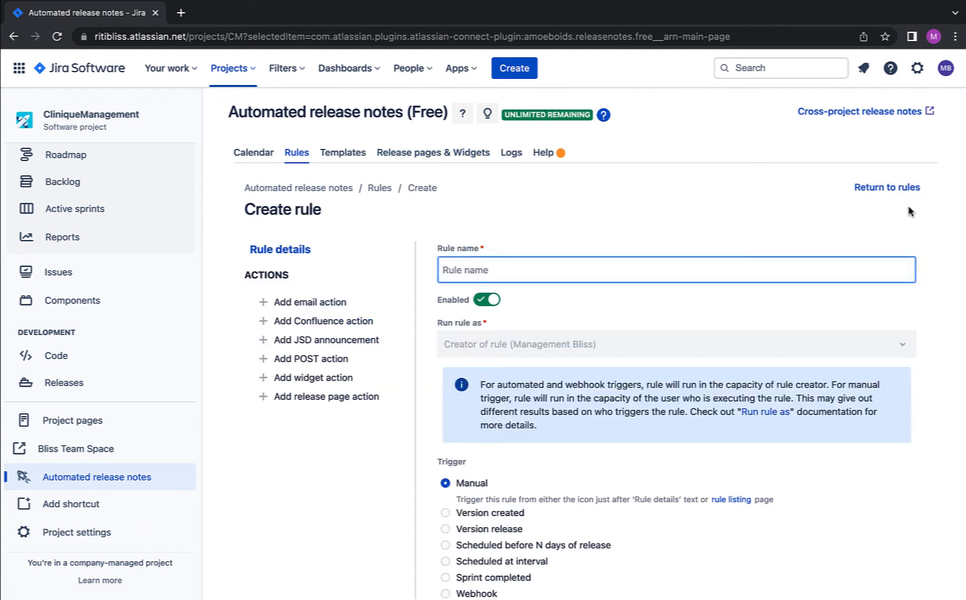
pyautogui.scroll(-2, 572, 319)
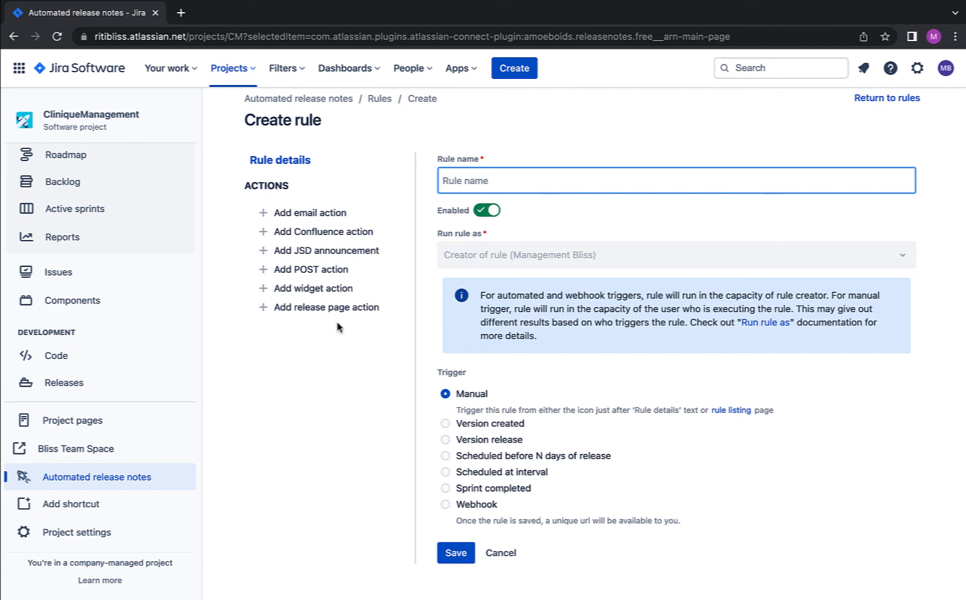
pyautogui.scroll(2, 337, 327)
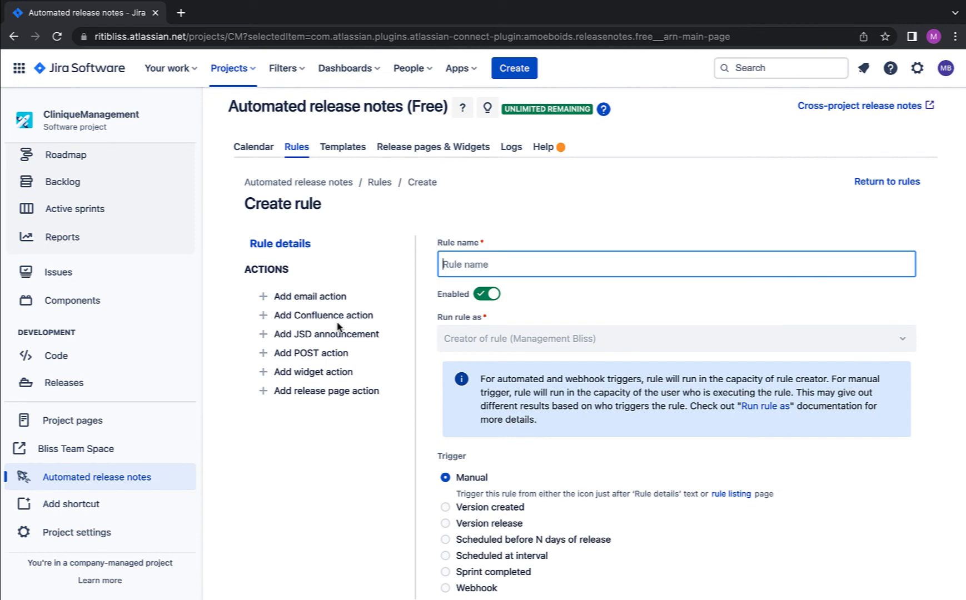
# Open the Release Page Testing release page and examine its details, header colors, content query, subscription, layout and issue field settings.
pyautogui.click(437, 149)
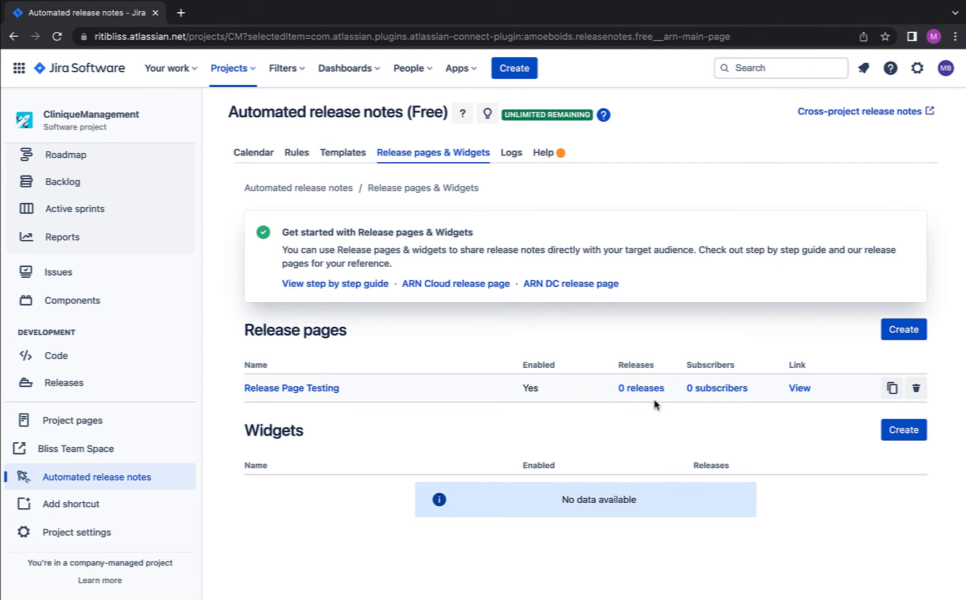
pyautogui.click(283, 388)
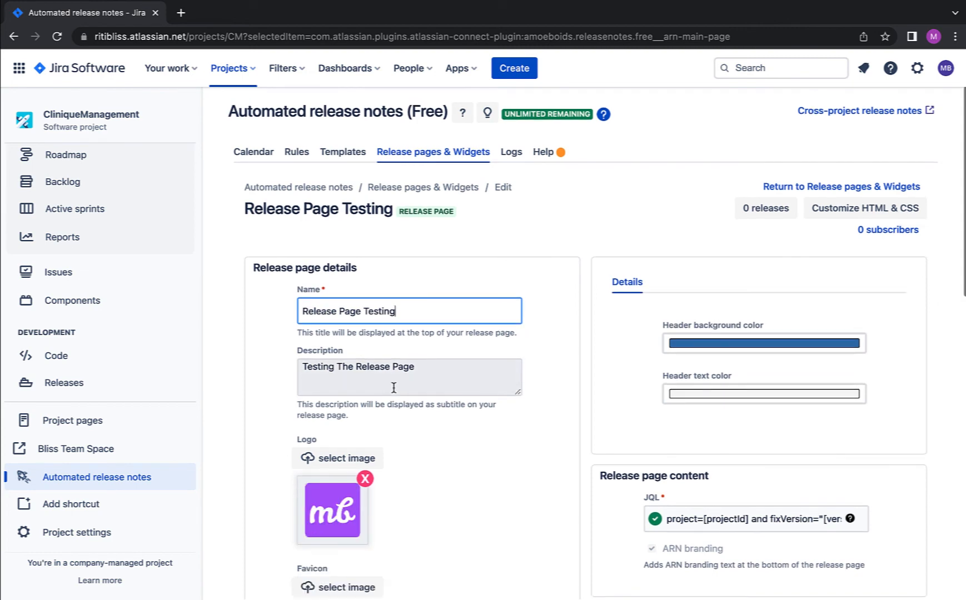
pyautogui.scroll(-5, 394, 388)
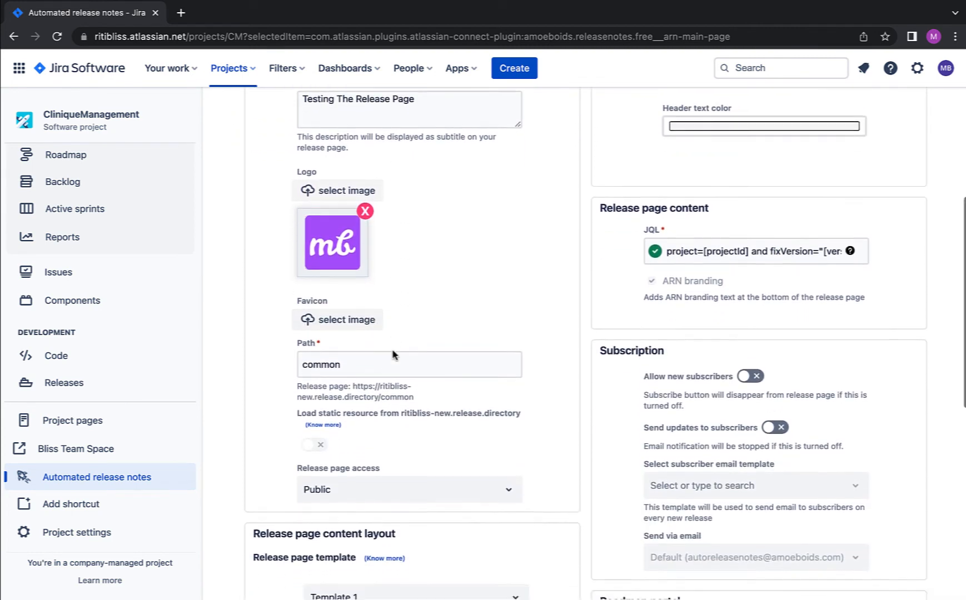
pyautogui.scroll(-8, 392, 354)
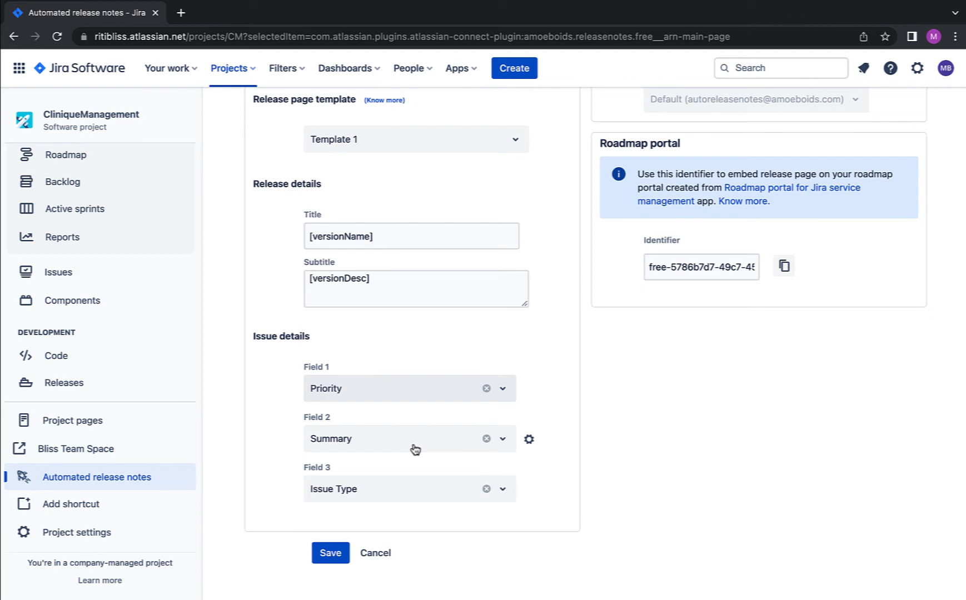
pyautogui.scroll(13, 422, 444)
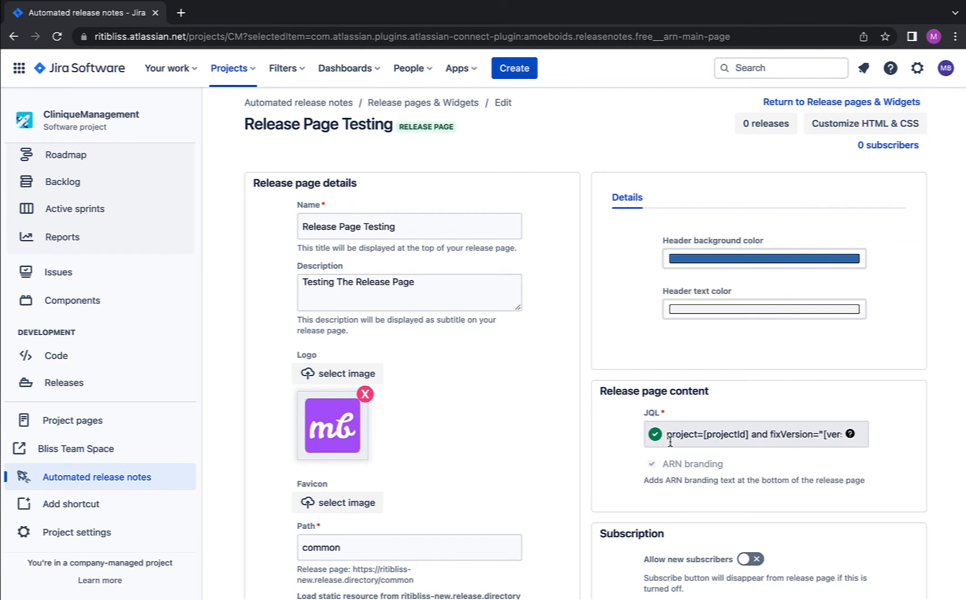
pyautogui.scroll(1, 578, 360)
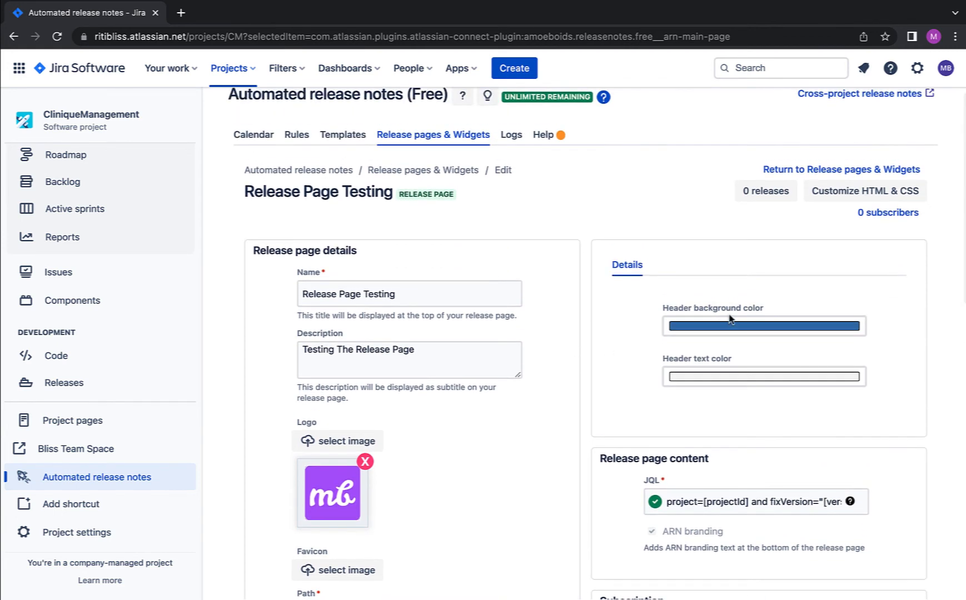
# Create an enabled, manually triggered rule named Release Page Test Rule and save a release page action in it targeting Release Page Testing.
pyautogui.click(297, 136)
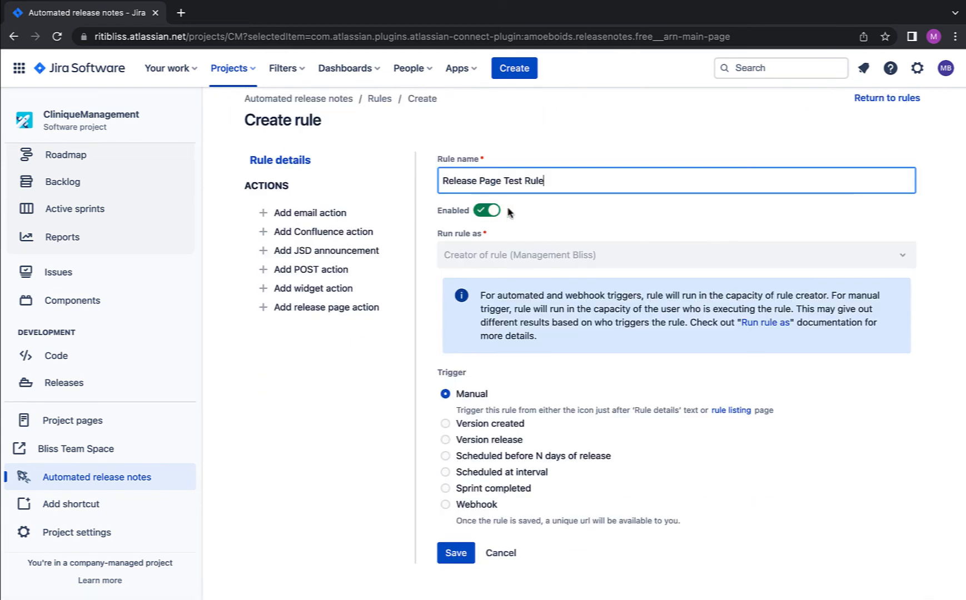
pyautogui.click(455, 552)
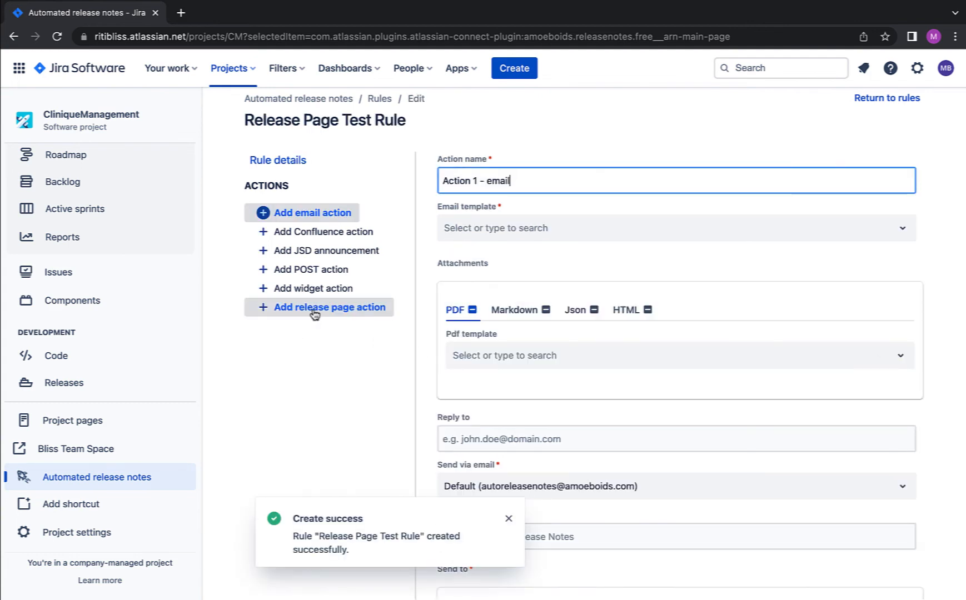
pyautogui.click(313, 315)
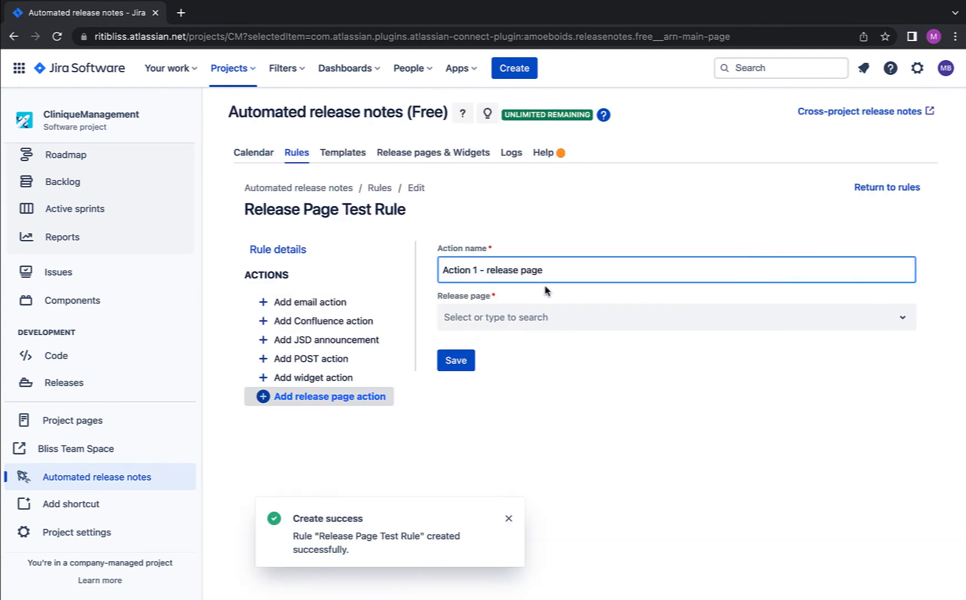
pyautogui.click(506, 326)
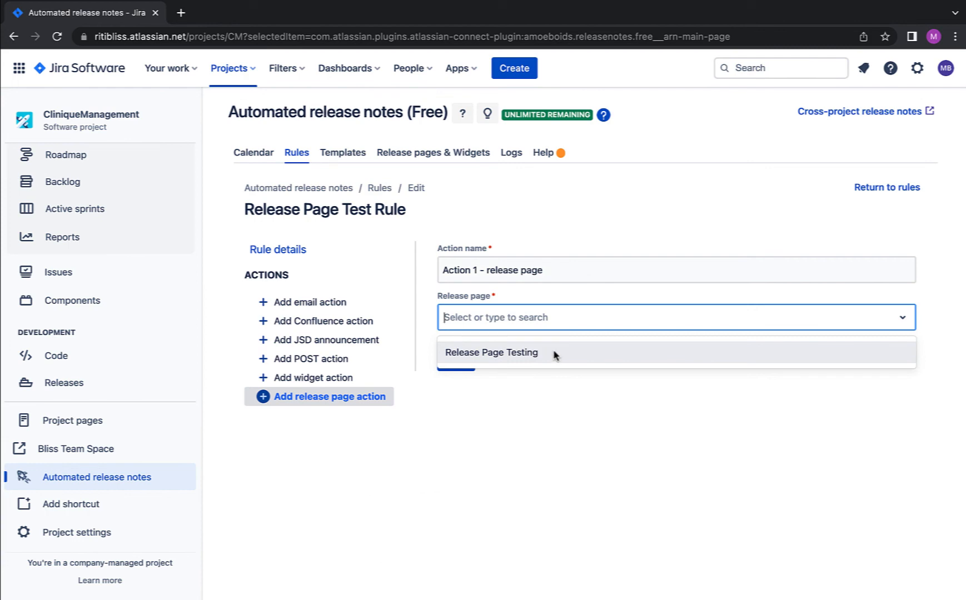
pyautogui.click(554, 354)
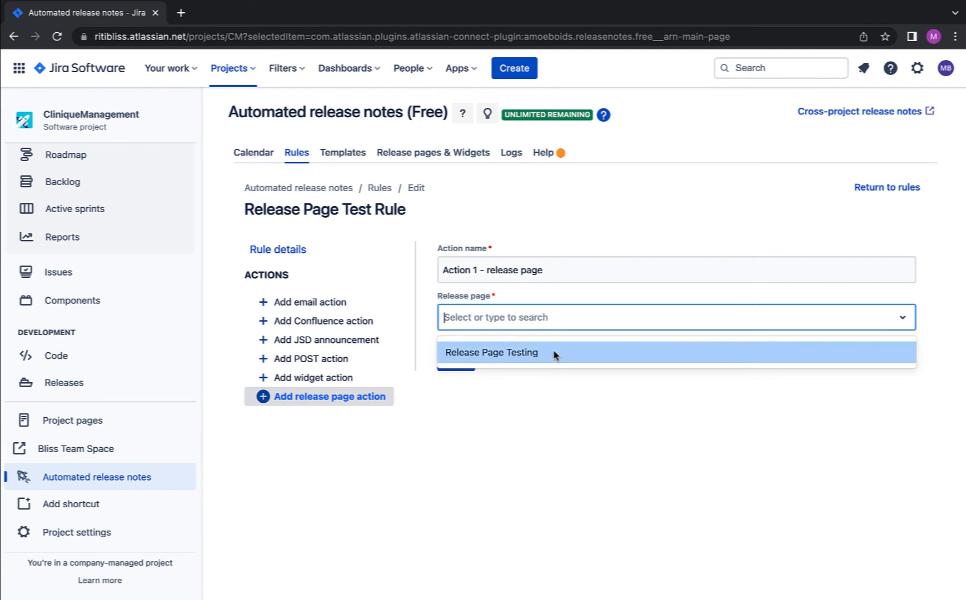
pyautogui.click(456, 362)
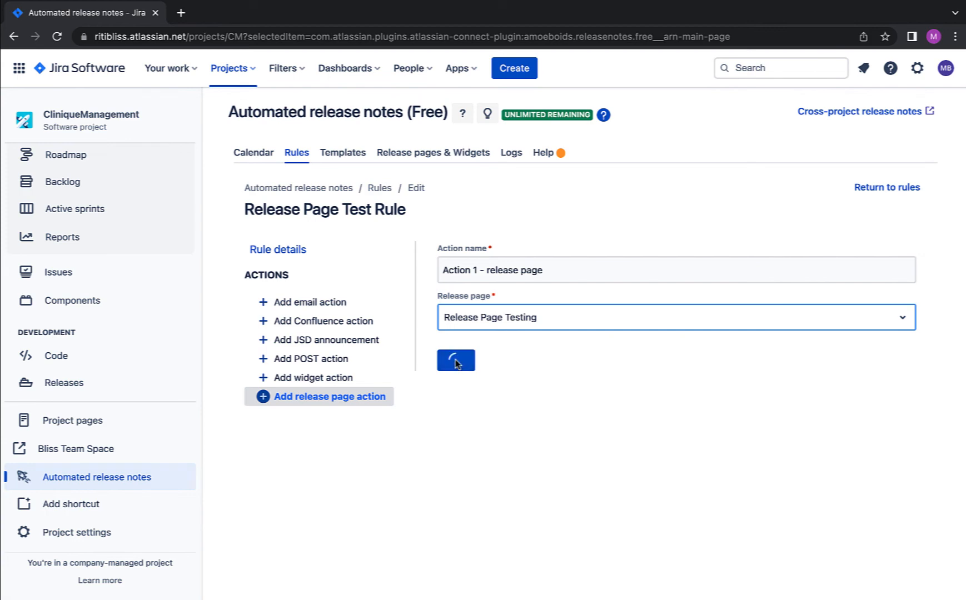
# Return to the rules list and run Release Page Test Rule for version CMP Clinical Product 2.0.
pyautogui.click(887, 187)
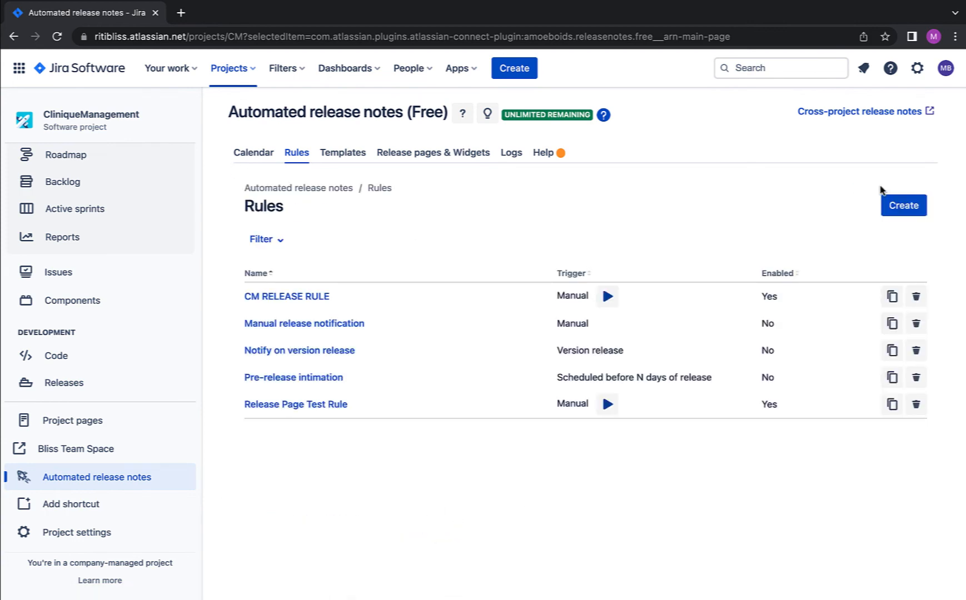
pyautogui.click(608, 405)
pyautogui.click(500, 204)
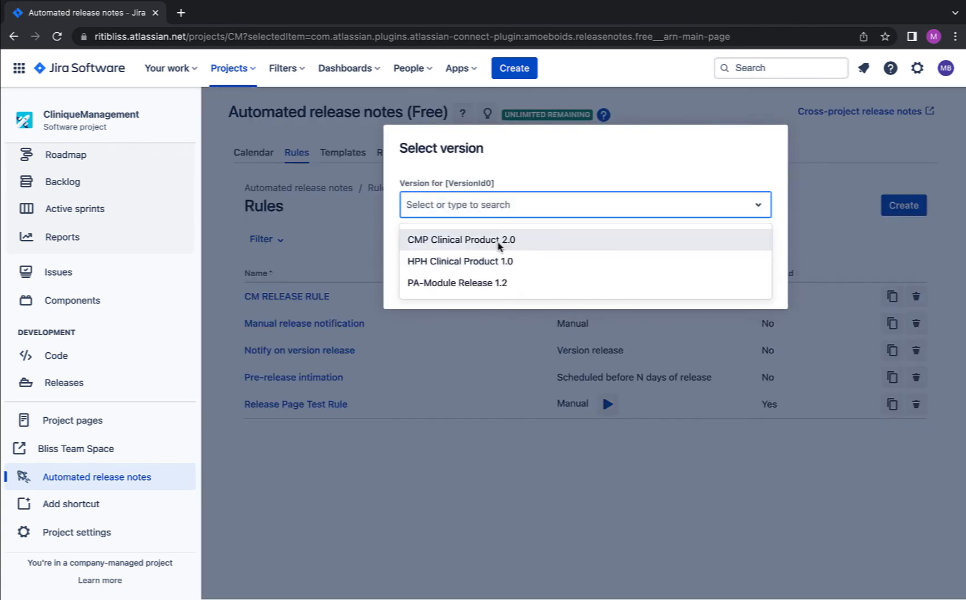
pyautogui.click(500, 247)
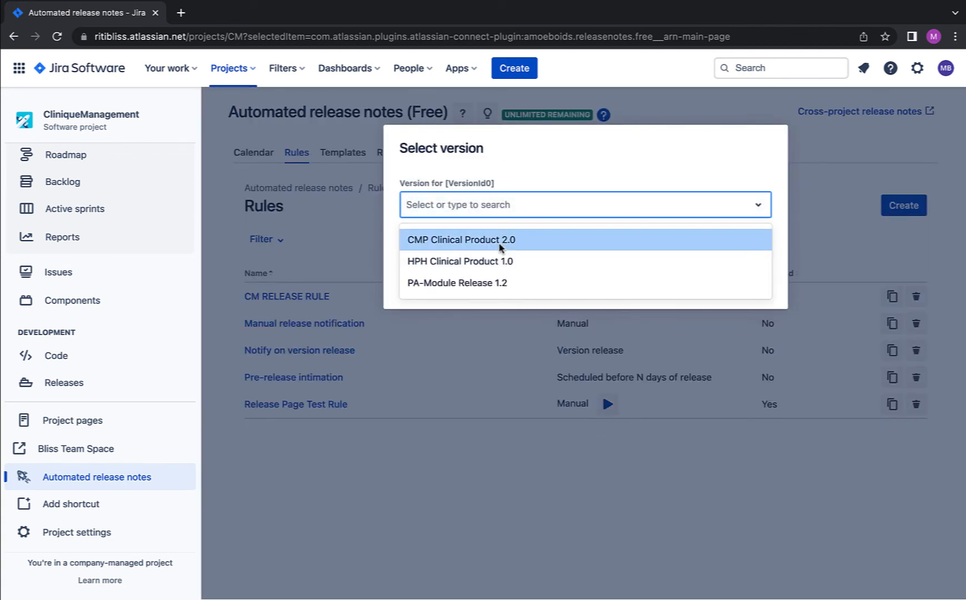
pyautogui.click(703, 281)
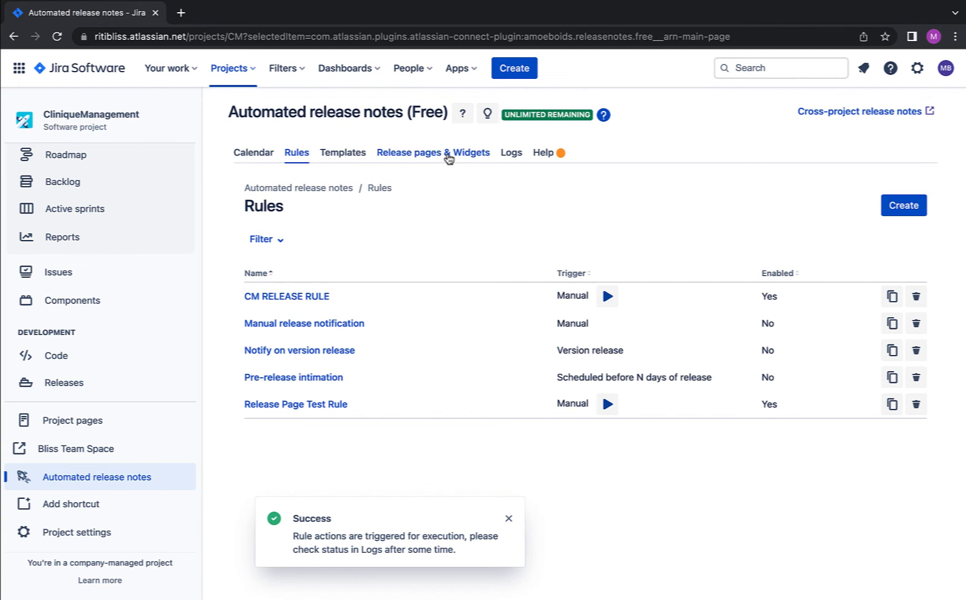
# Open the releases of Release Page Testing and examine the release details of CMP Clinical Product 2.0.
pyautogui.click(448, 159)
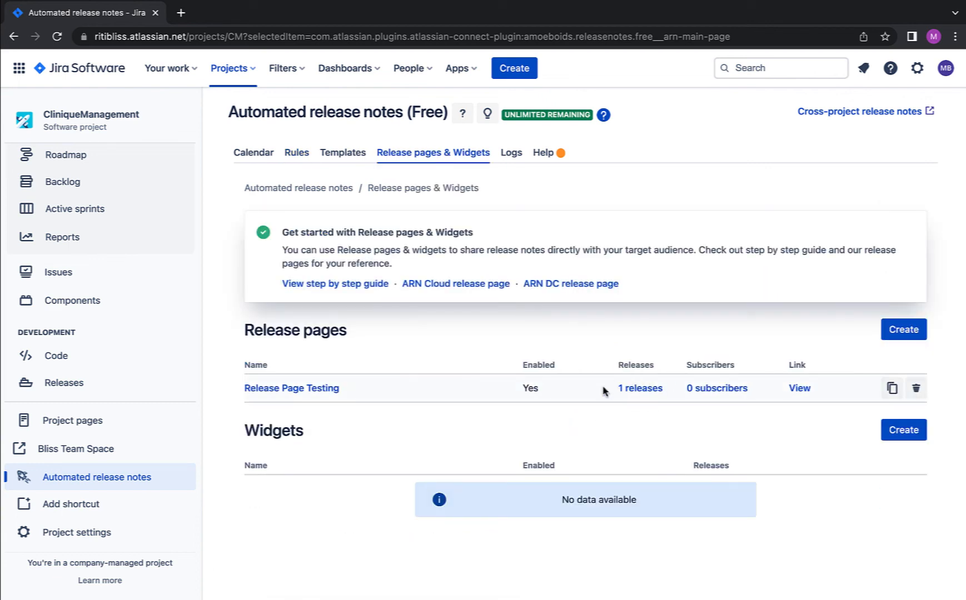
pyautogui.click(639, 390)
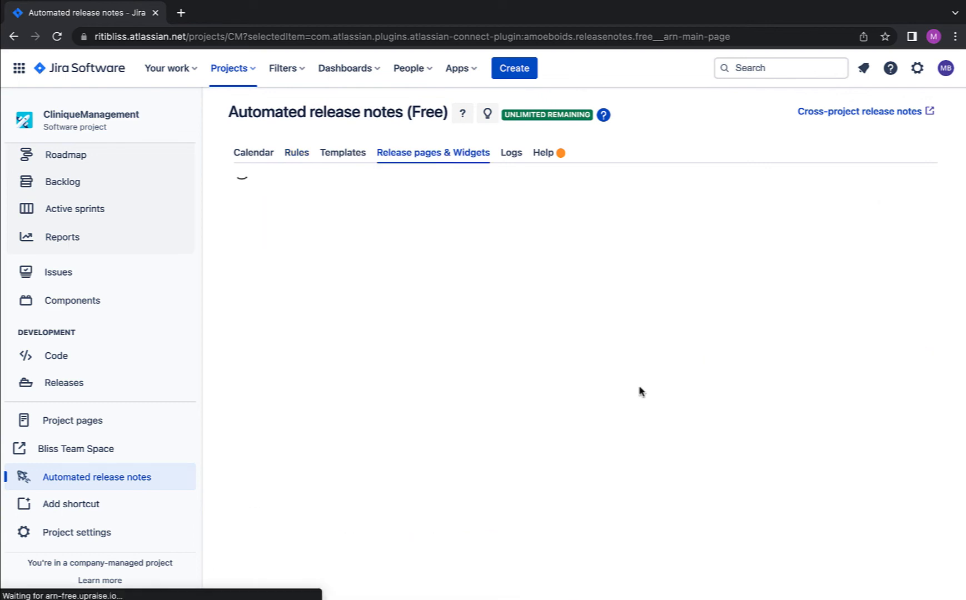
pyautogui.click(887, 267)
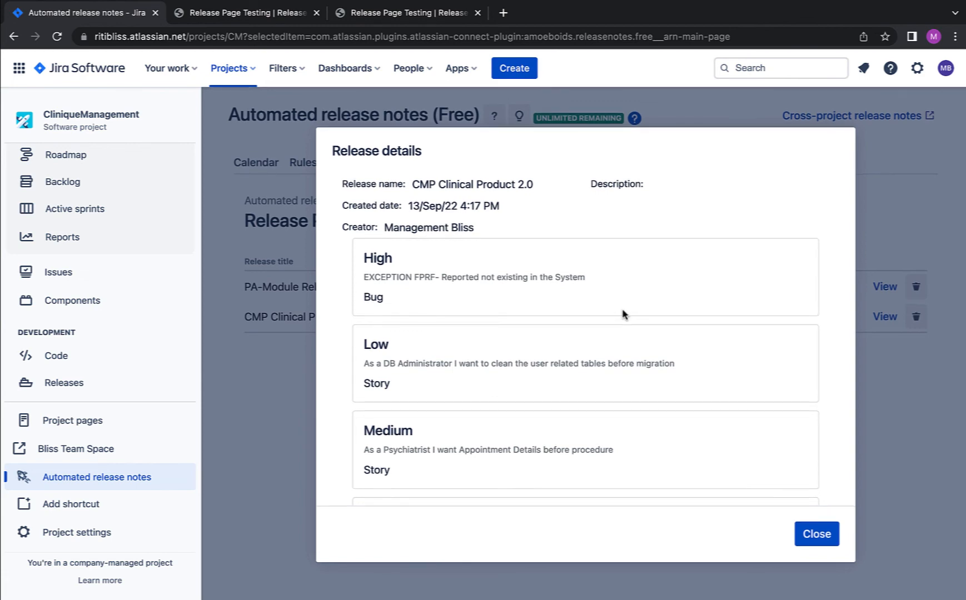
pyautogui.scroll(-2, 625, 314)
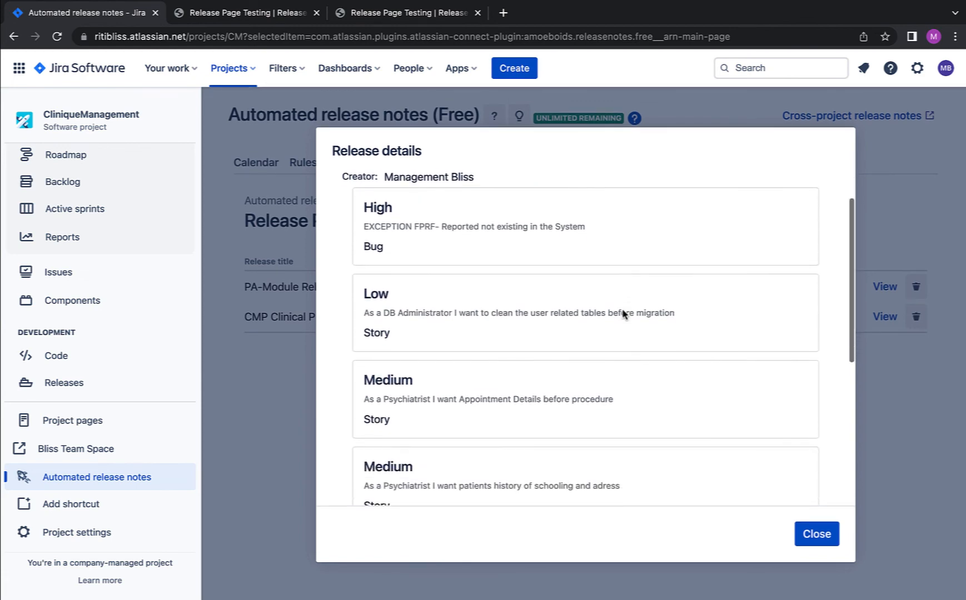
pyautogui.scroll(-2, 625, 315)
pyautogui.scroll(3, 625, 315)
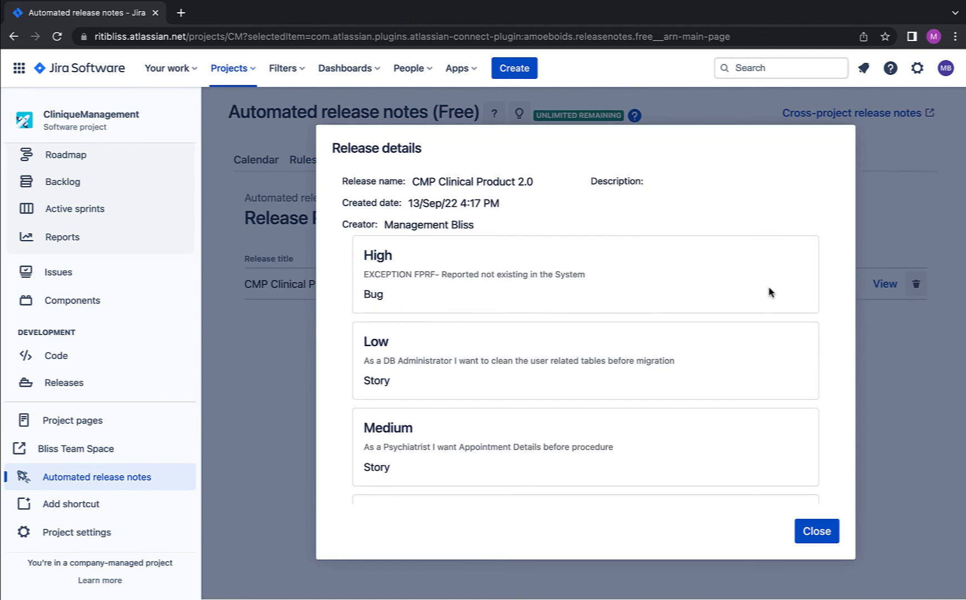
# Review the issues listed in the release details of CMP Clinical Product 2.0 and close the details.
pyautogui.scroll(-1, 769, 292)
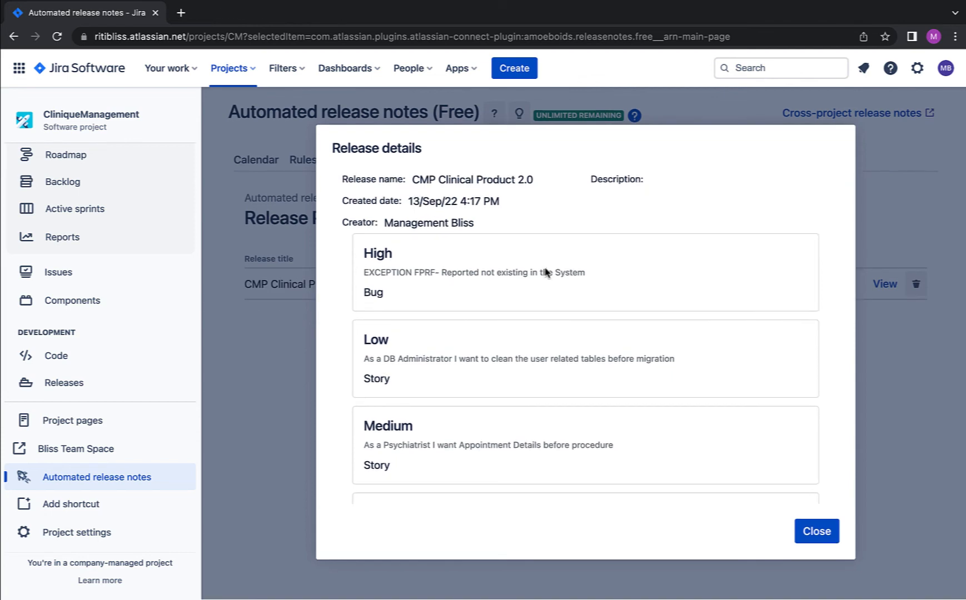
pyautogui.scroll(-2, 545, 272)
pyautogui.scroll(2, 545, 272)
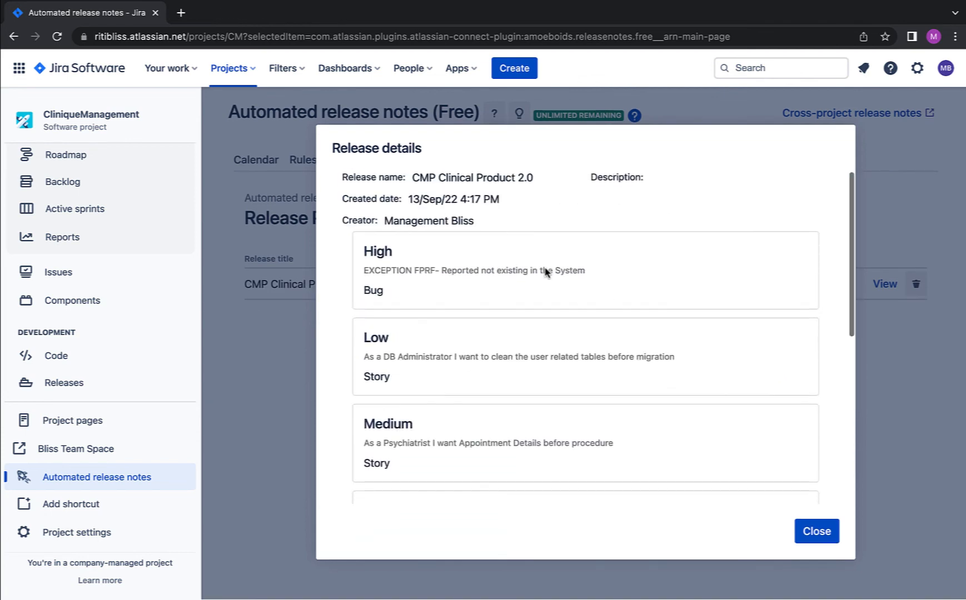
pyautogui.scroll(-1, 546, 273)
pyautogui.scroll(-5, 545, 272)
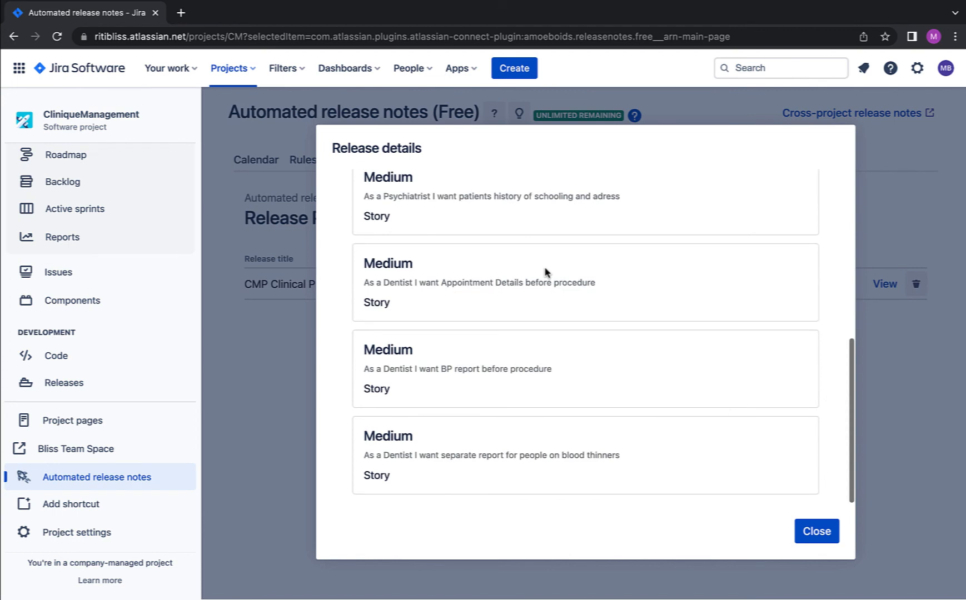
pyautogui.scroll(5, 546, 272)
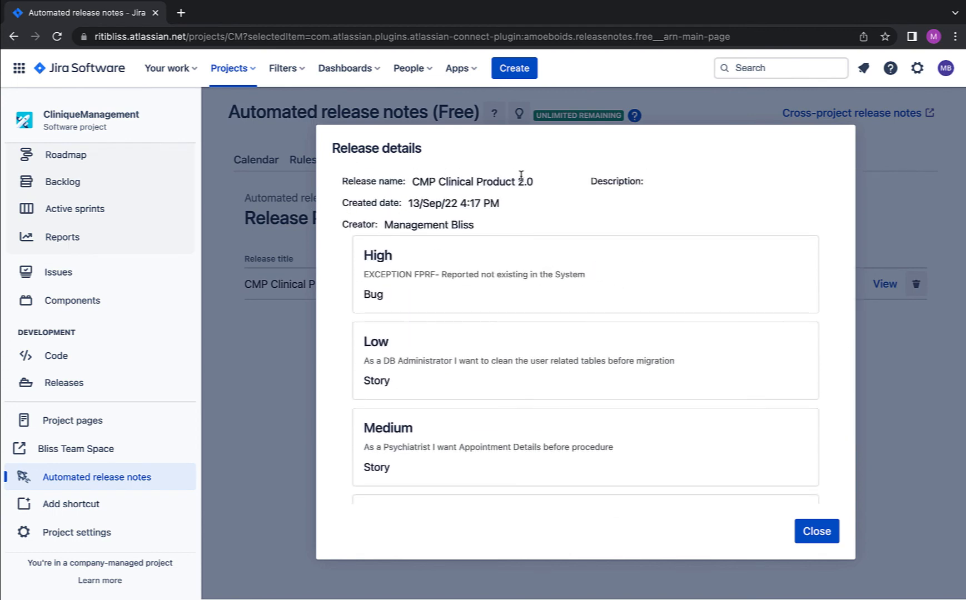
pyautogui.click(817, 532)
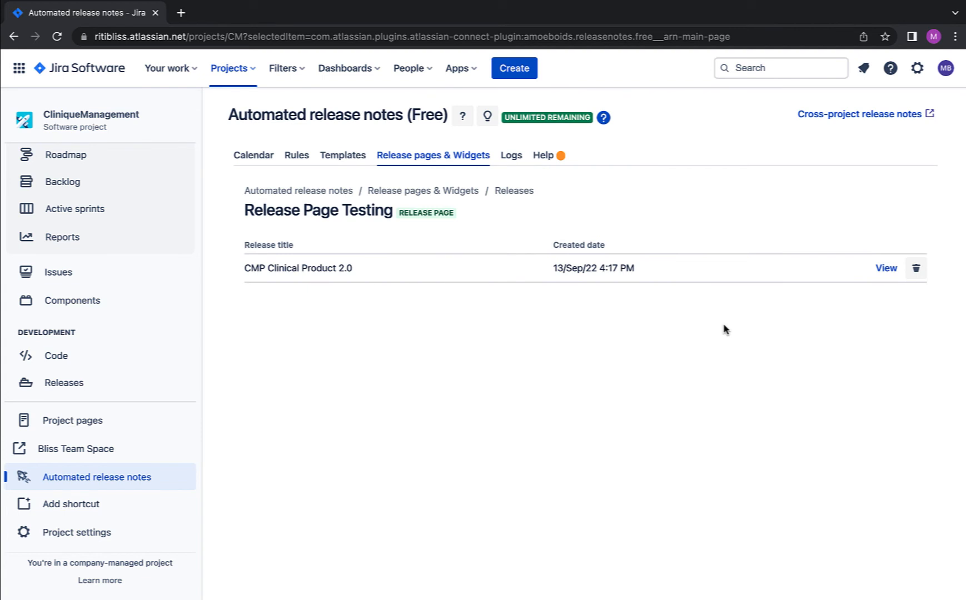
# Check the rule execution logs and open the Docs knowledge base from the Help section.
pyautogui.click(521, 159)
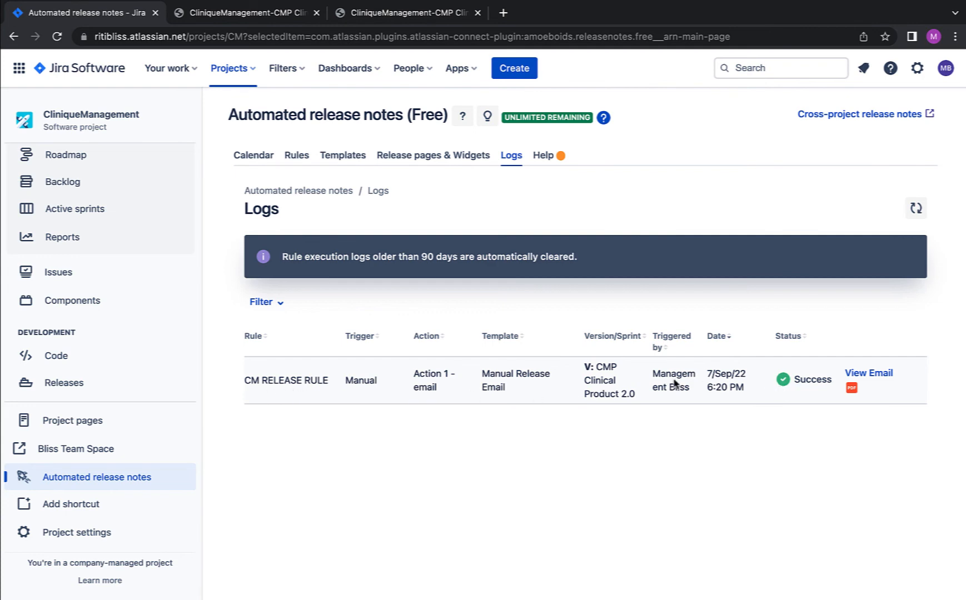
pyautogui.click(543, 157)
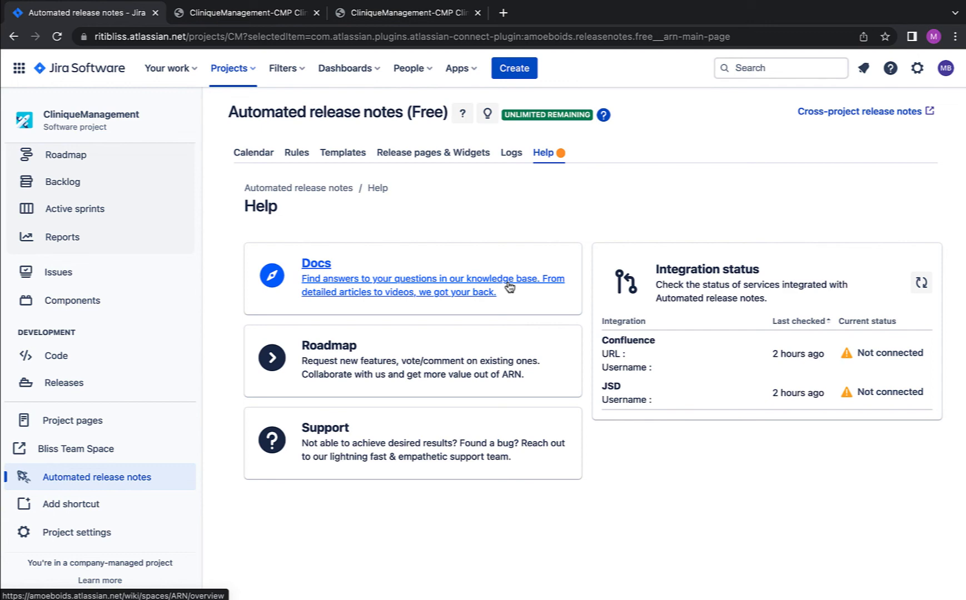
pyautogui.click(509, 287)
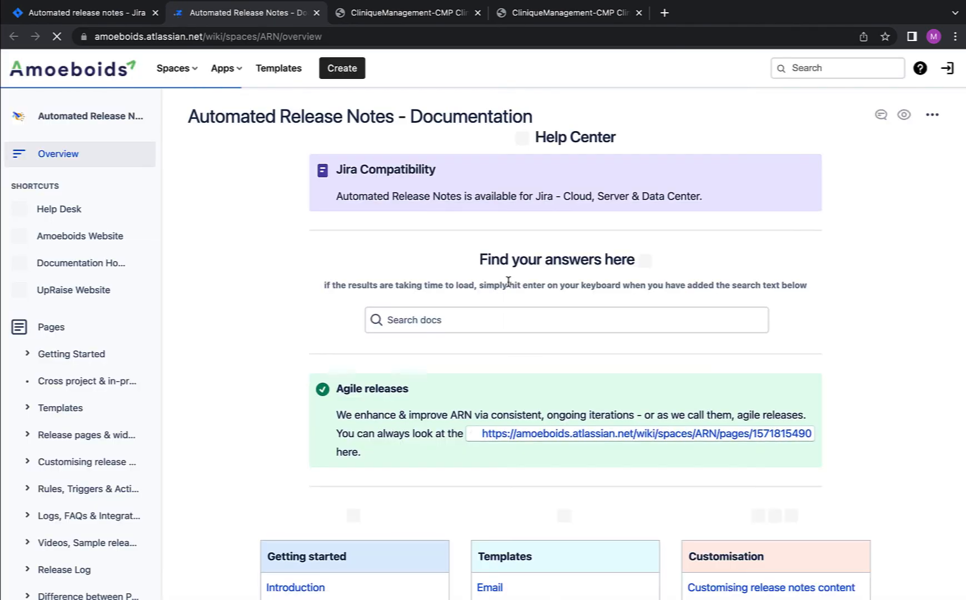
# Examine the documentation overview and its Sample release notes page, and return to the Help section in Jira.
pyautogui.scroll(-2, 511, 302)
pyautogui.scroll(-6, 512, 303)
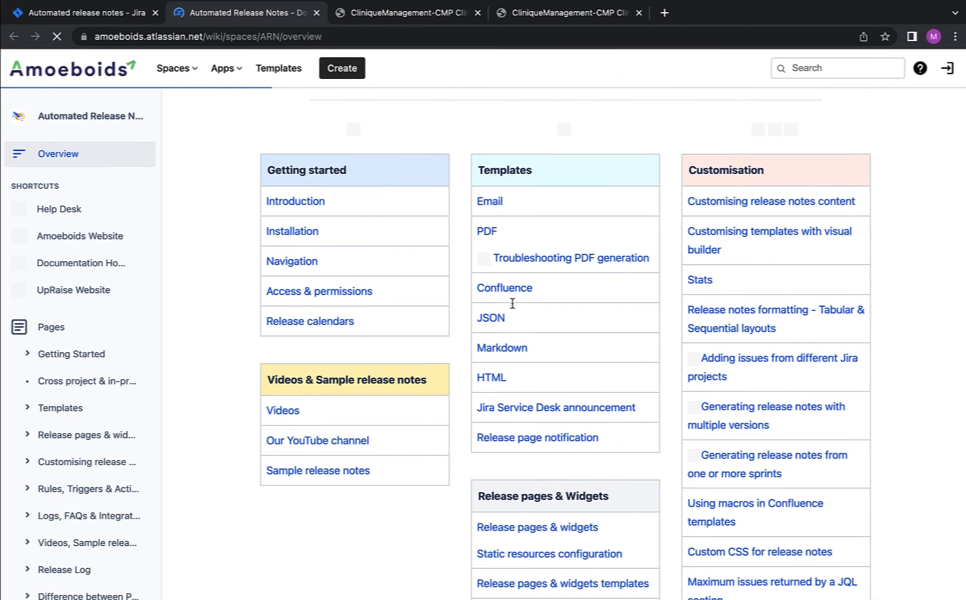
pyautogui.scroll(-1, 512, 307)
pyautogui.scroll(2, 511, 307)
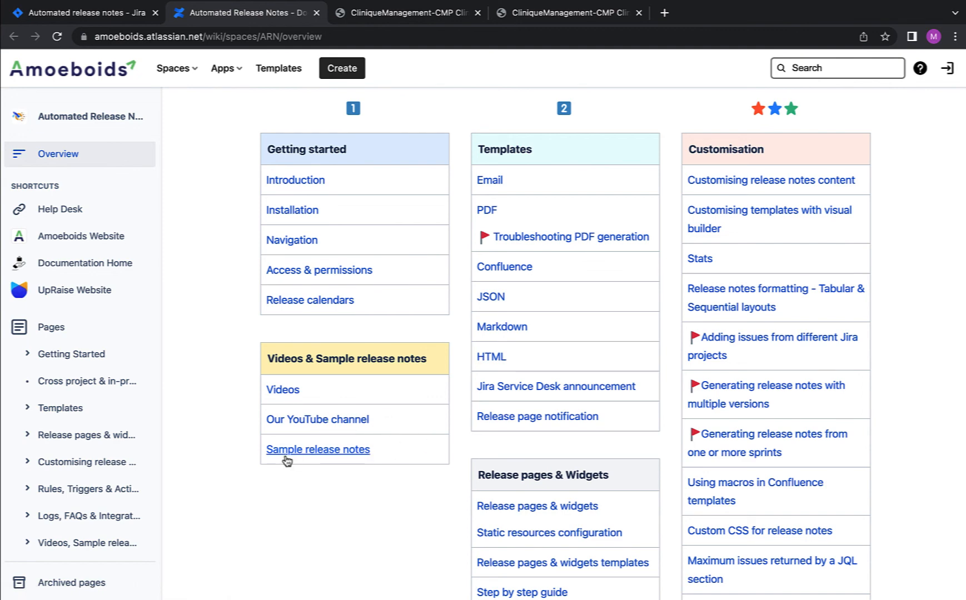
pyautogui.click(344, 456)
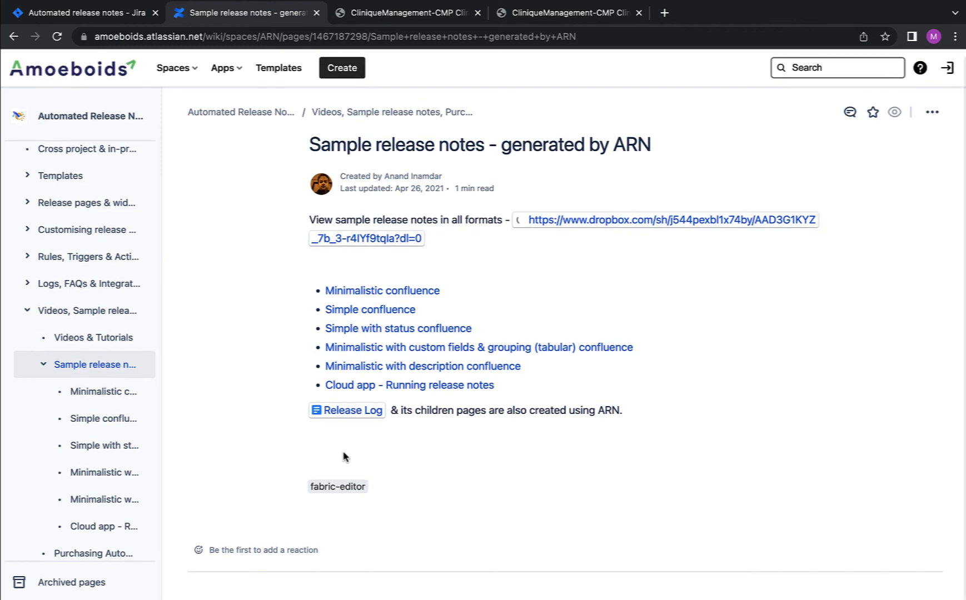
pyautogui.click(12, 38)
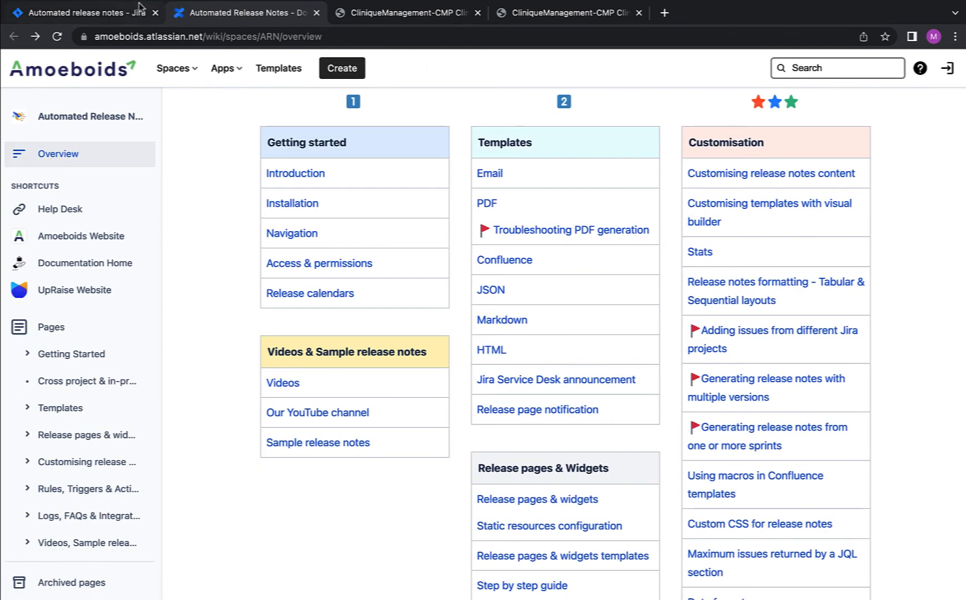
pyautogui.click(83, 13)
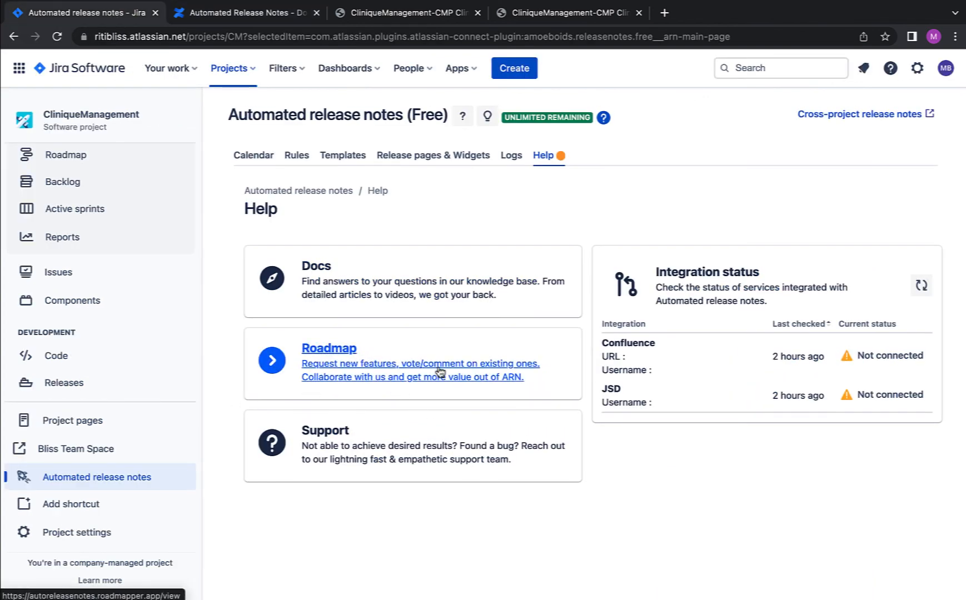
pyautogui.scroll(-1, 440, 373)
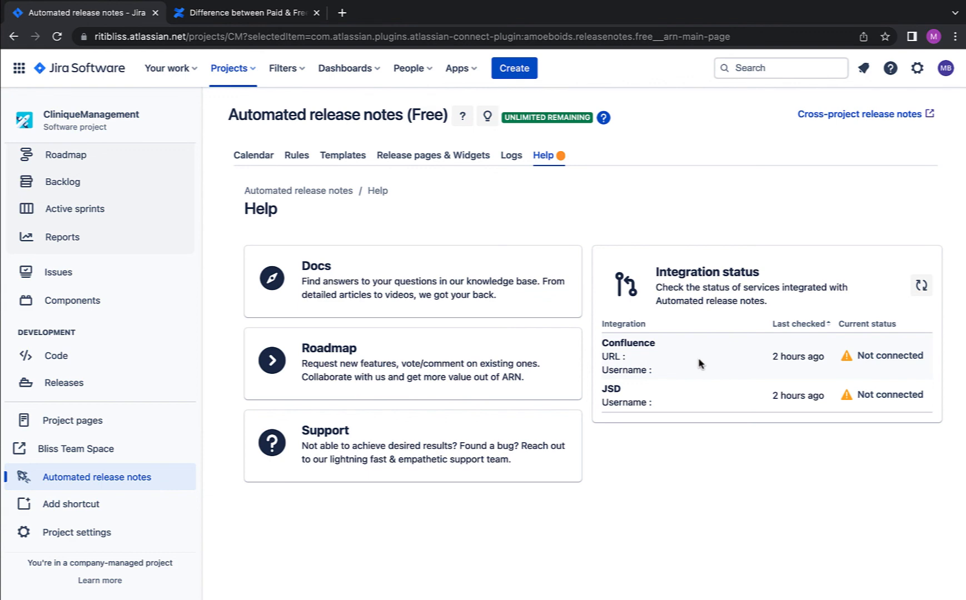
# Switch to the documentation page on paid and free ARN versions and examine its feature comparison table.
pyautogui.hotkey('ctrl', 'Tab')
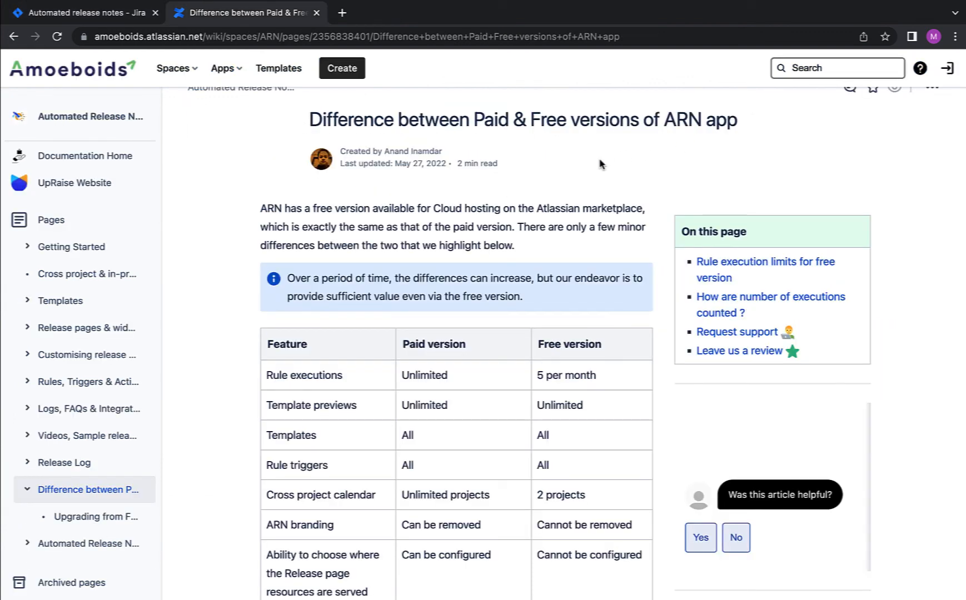
pyautogui.scroll(-3, 603, 161)
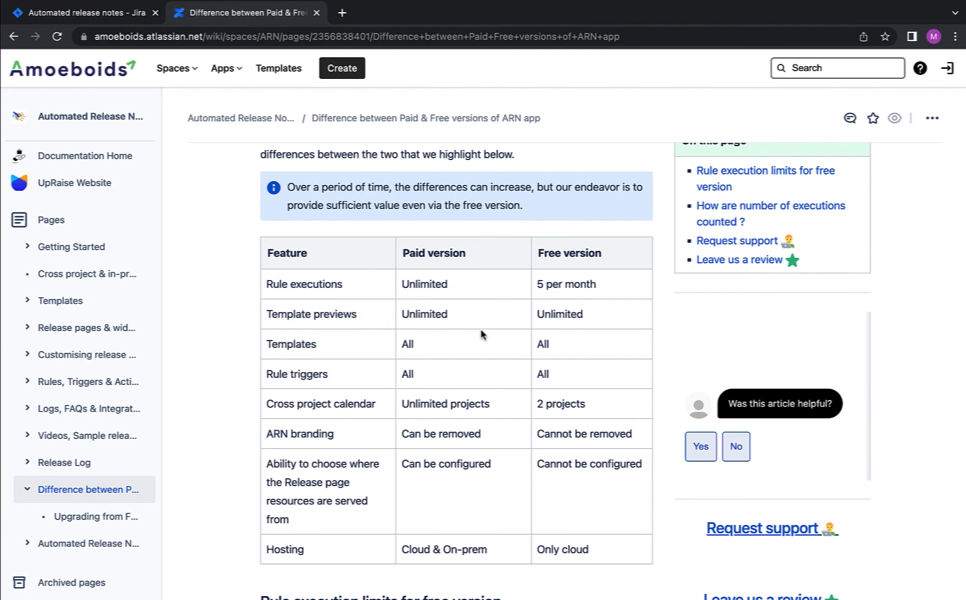
pyautogui.scroll(1, 482, 334)
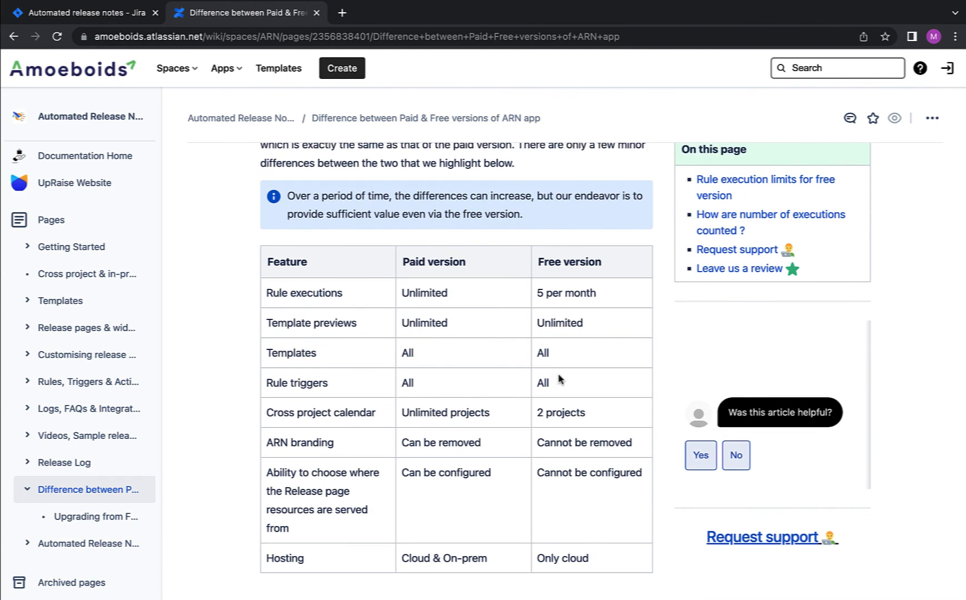
pyautogui.scroll(-2, 559, 376)
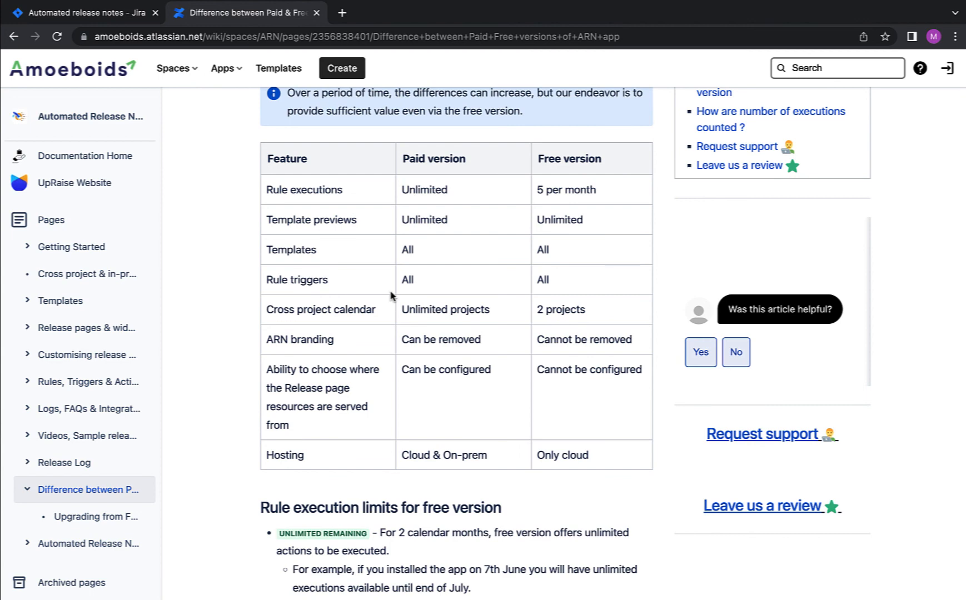
pyautogui.scroll(2, 394, 296)
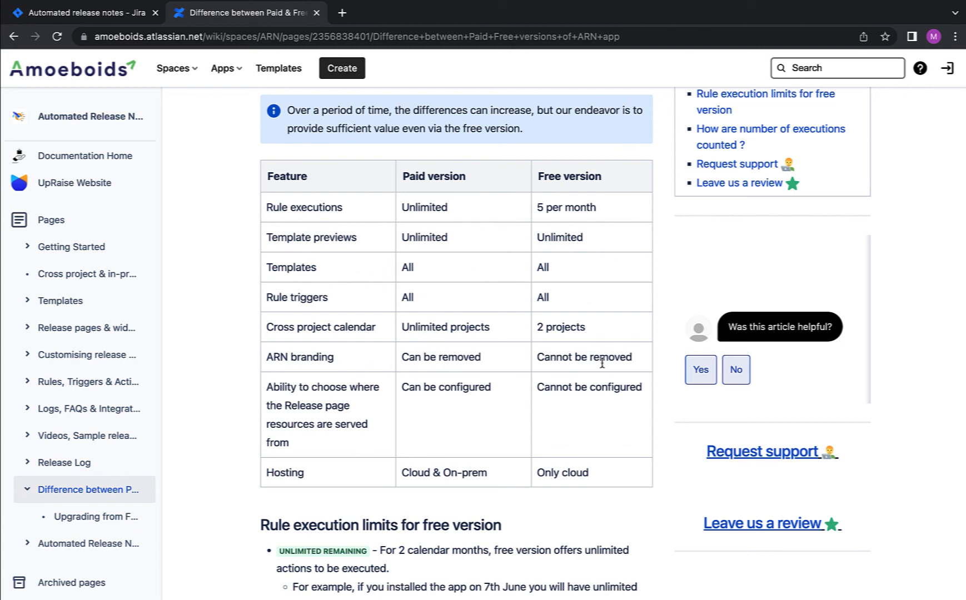
pyautogui.scroll(1, 616, 395)
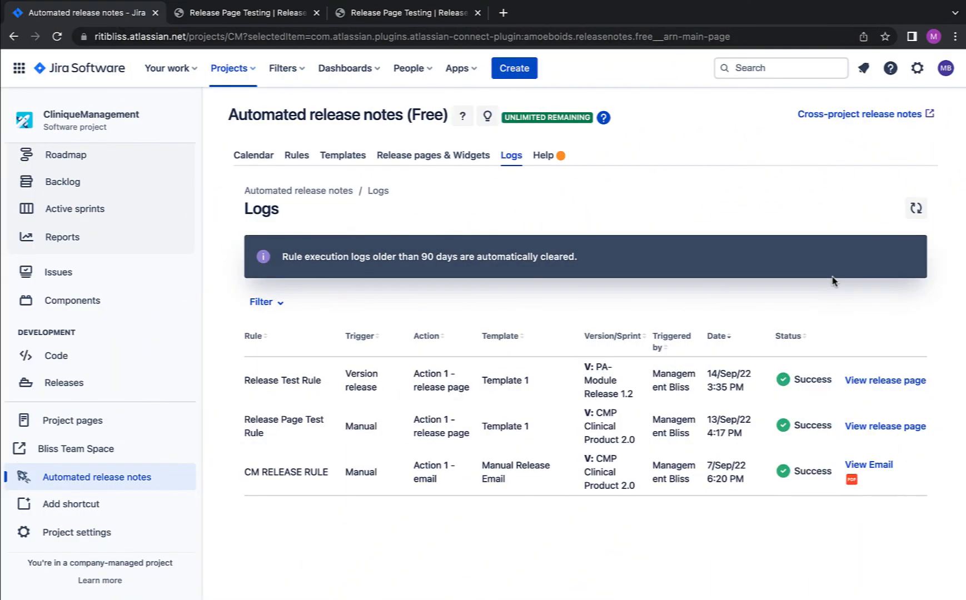
# Open the release page from the PA-Module Release 1.2 log entry and review the releases published on it.
pyautogui.click(874, 381)
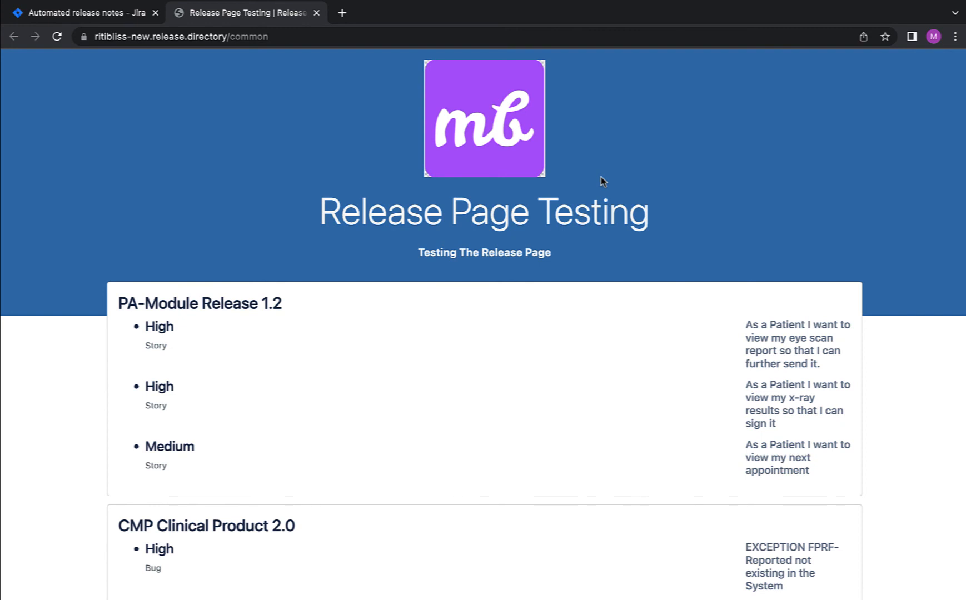
pyautogui.scroll(-5, 370, 456)
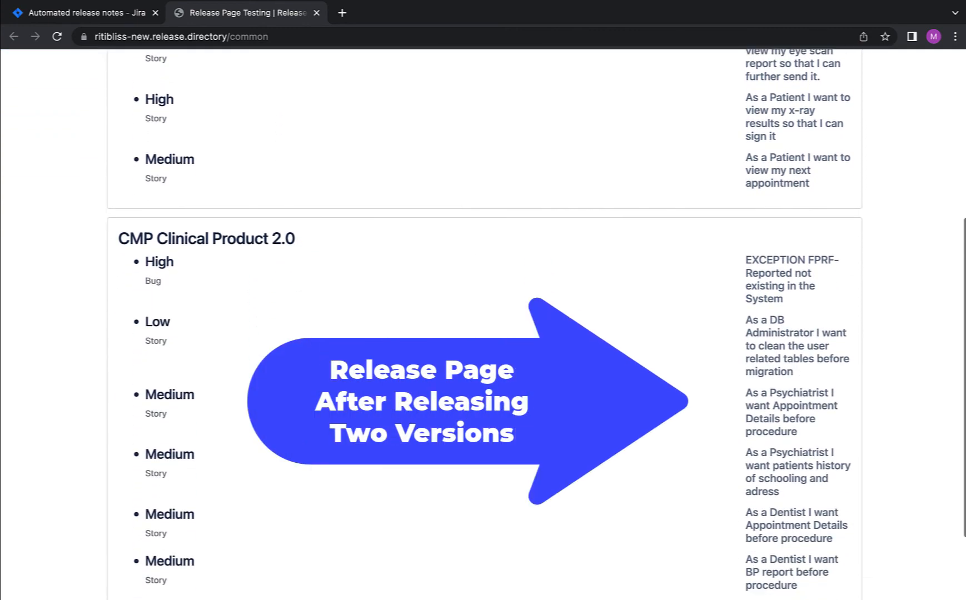
pyautogui.scroll(-2, 483, 324)
pyautogui.scroll(4, 483, 324)
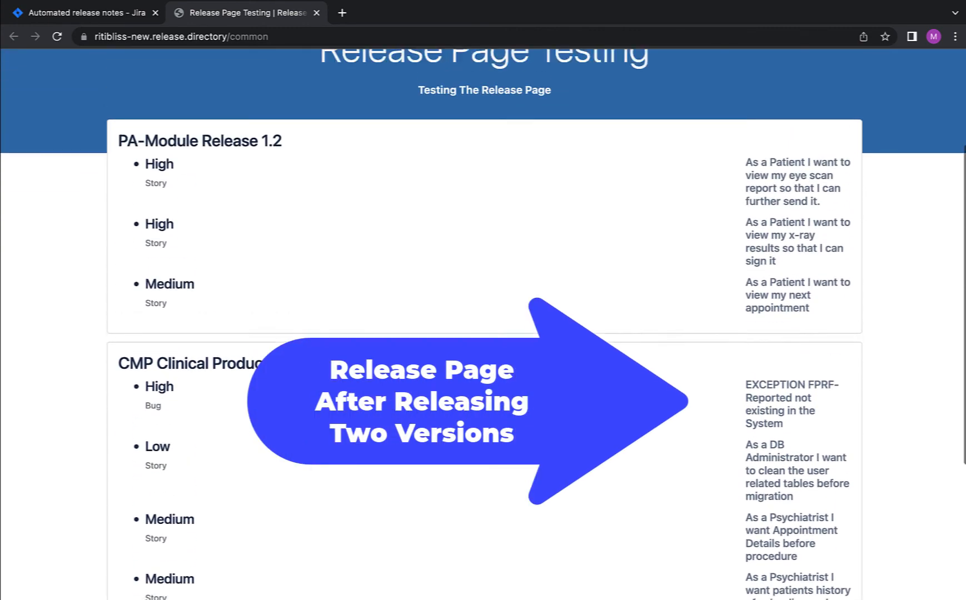
pyautogui.scroll(3, 373, 456)
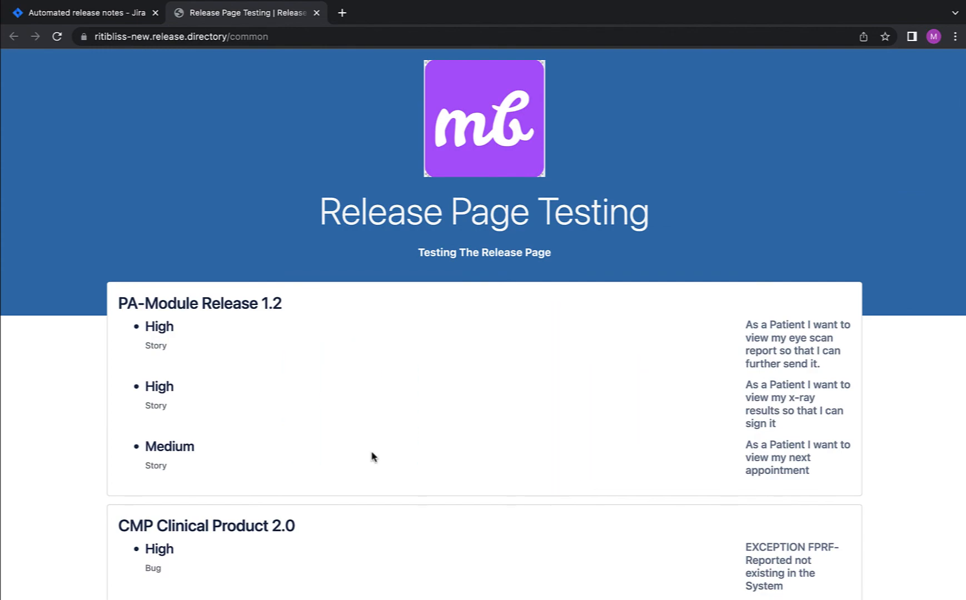